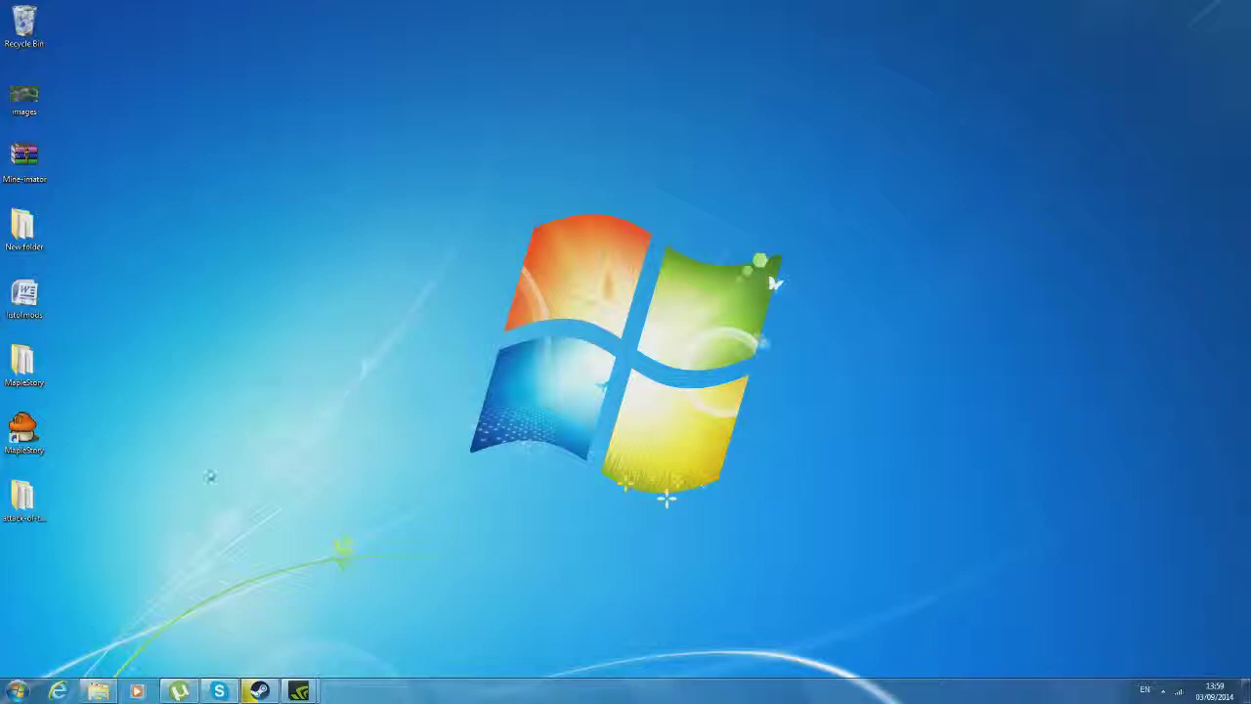
click(20, 692)
click(20, 692)
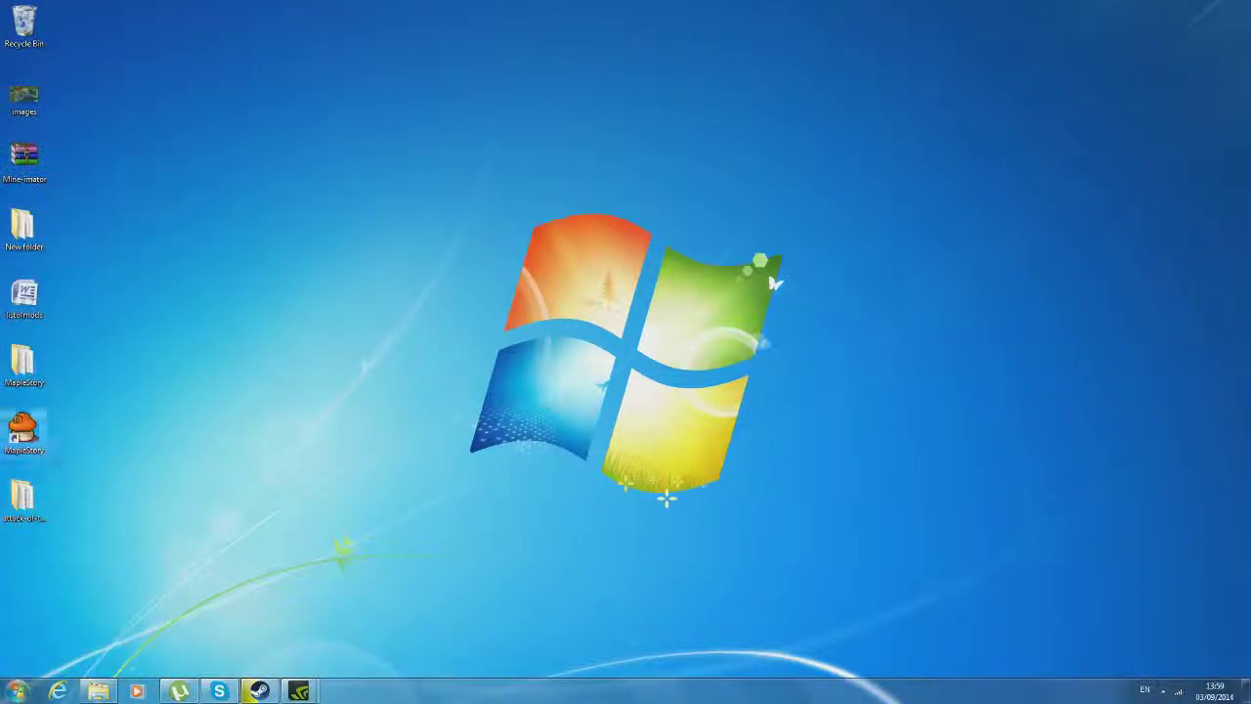
double_click(24, 232)
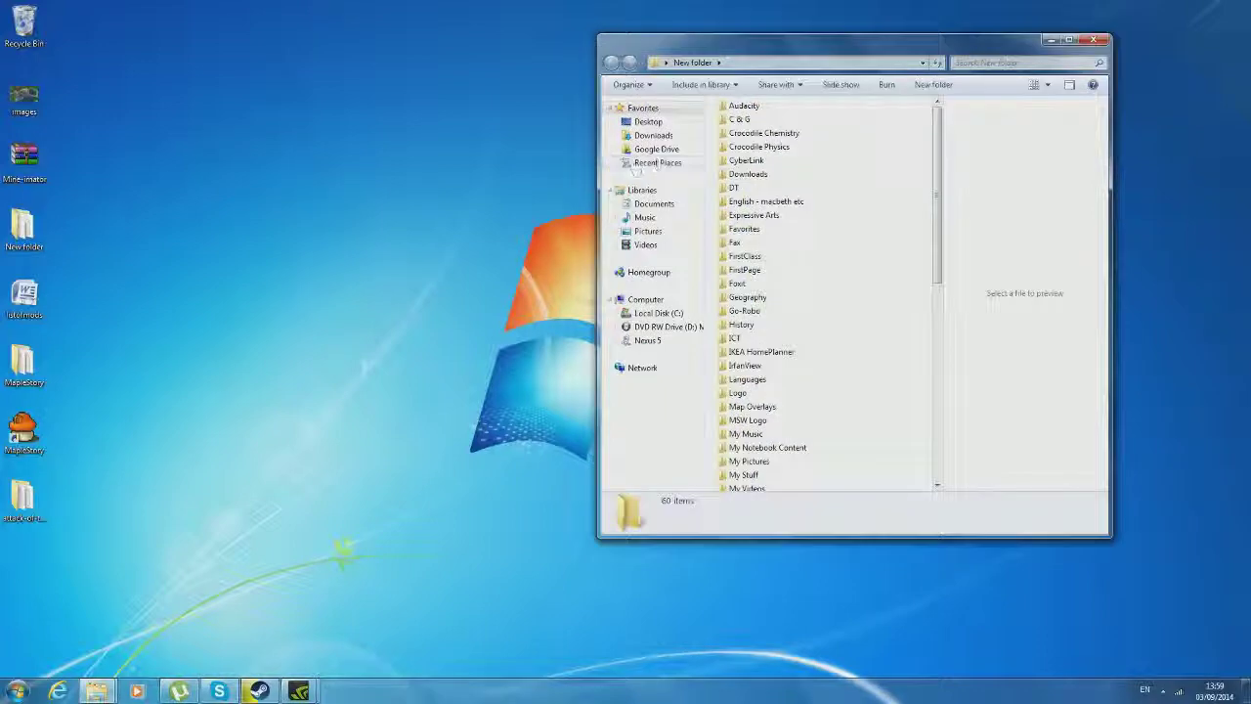
click(1084, 44)
- View the modpacks folder inside .technic under %appdata% and close the window
key(super)
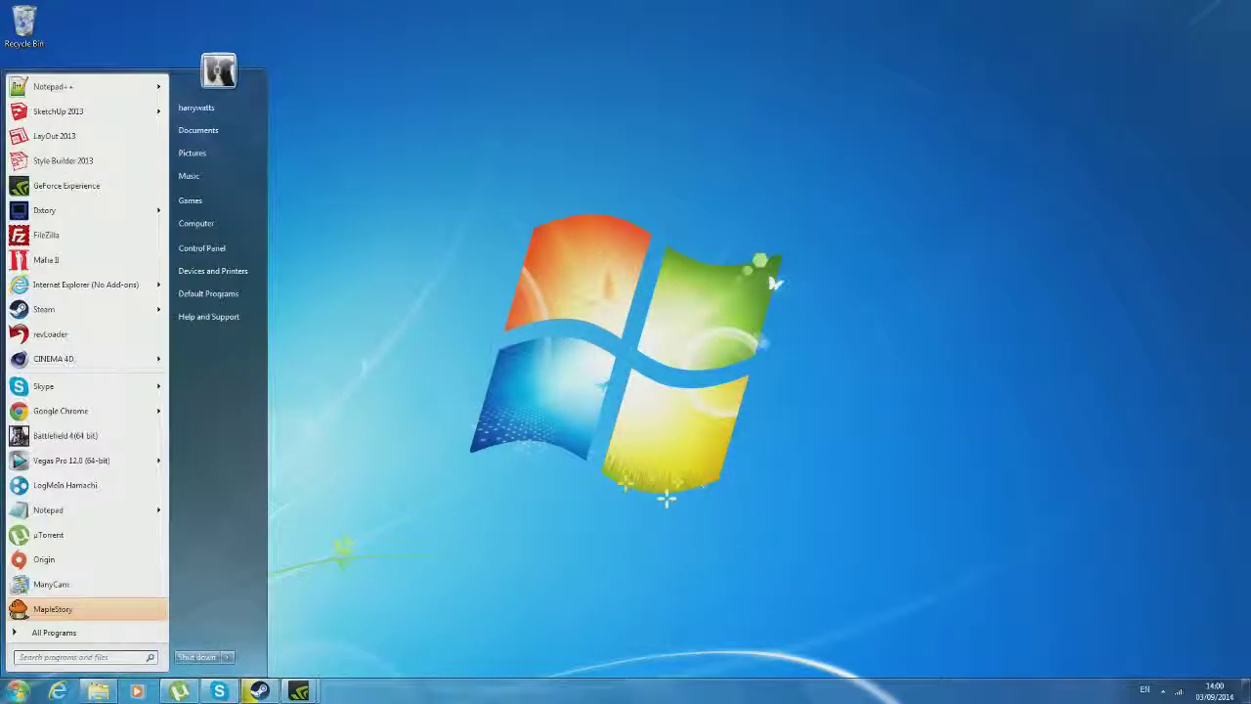
text(%appdata%)
key(Return)
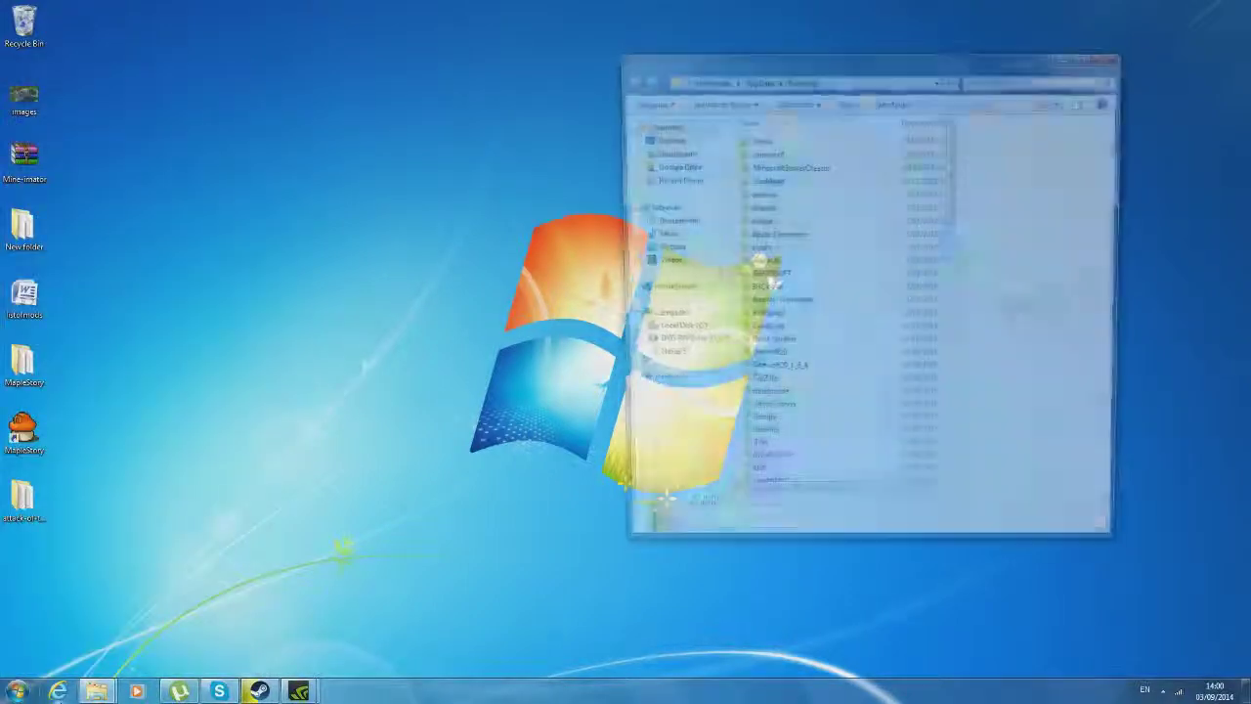
double_click(806, 196)
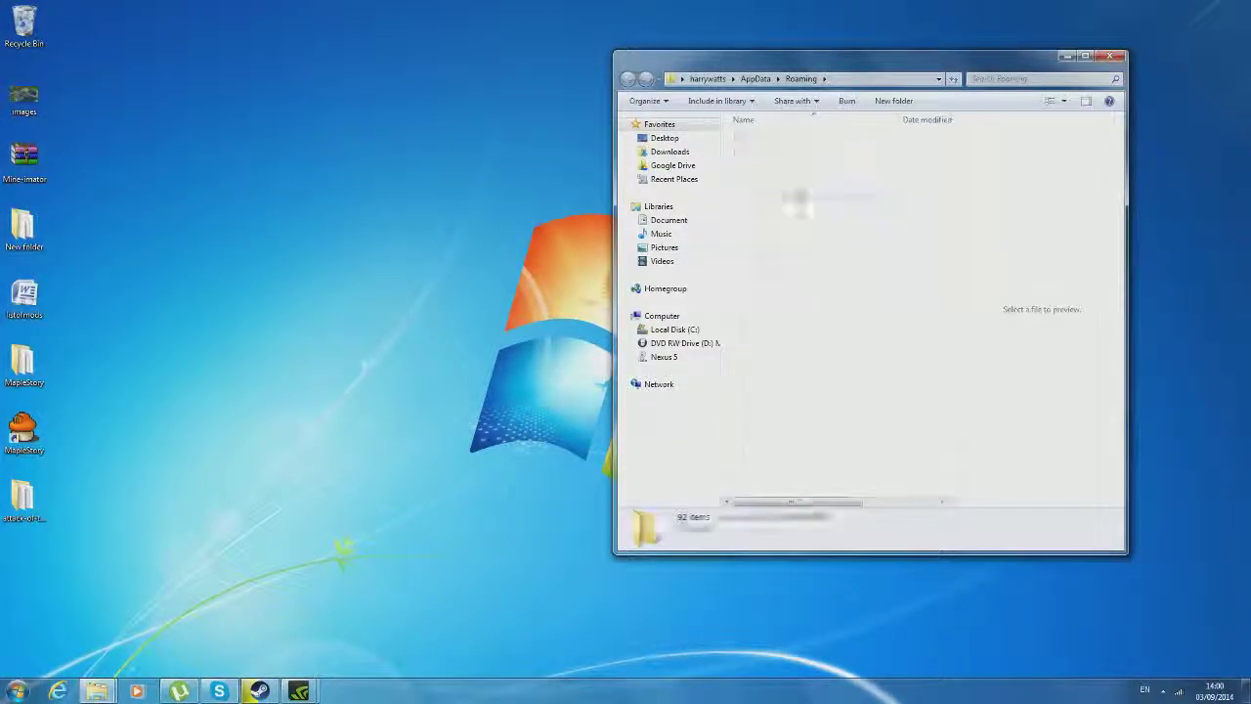
double_click(774, 182)
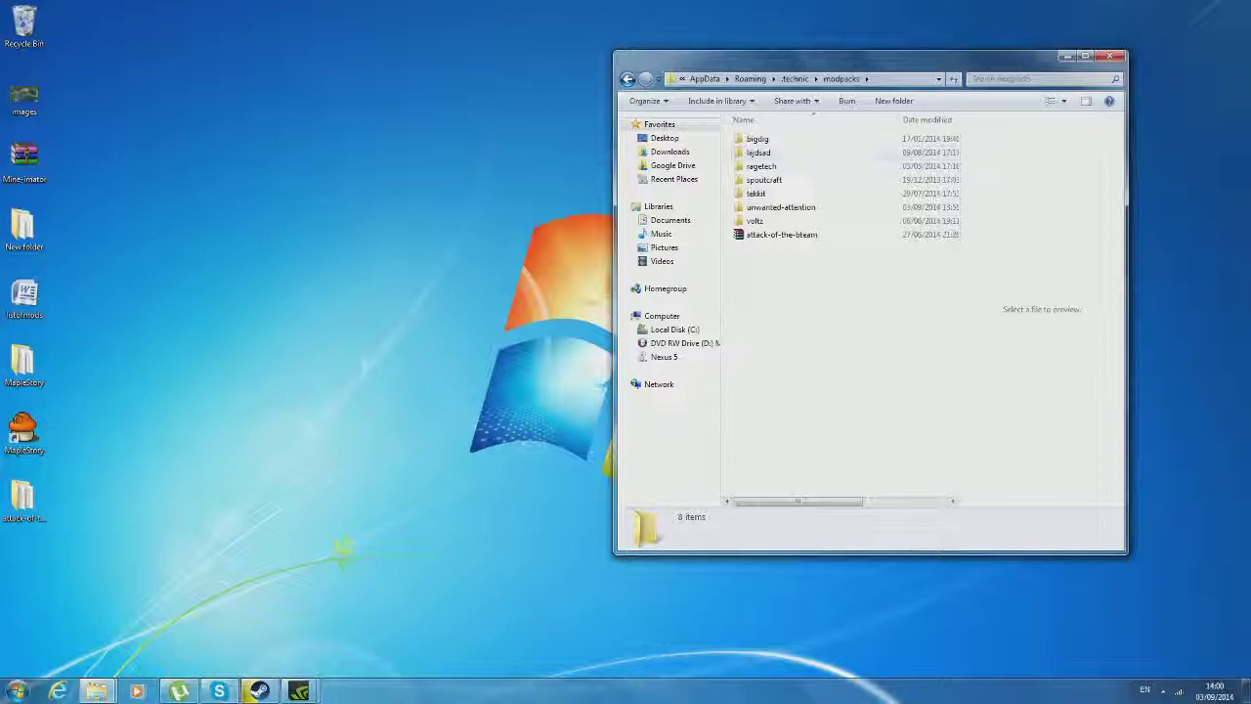
key(alt+F4)
- Start TechnicLauncher from the misc folder in the Documents library and put the folder window away
key(super)
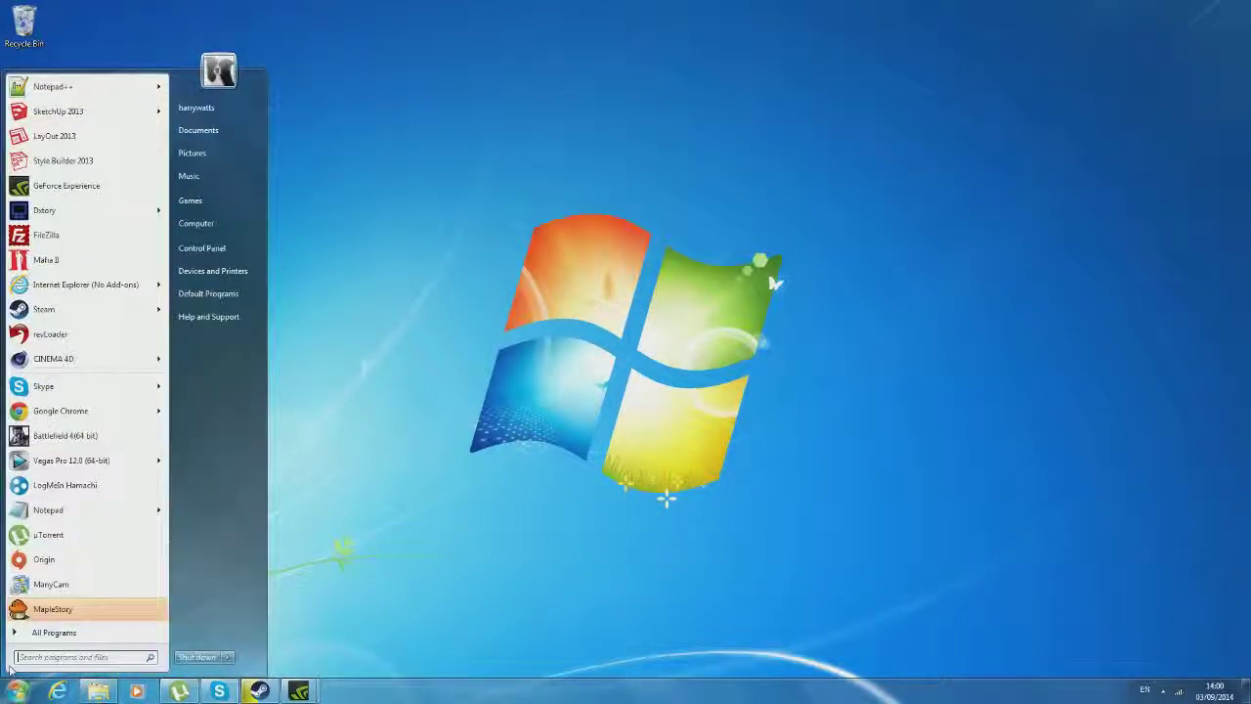
click(208, 130)
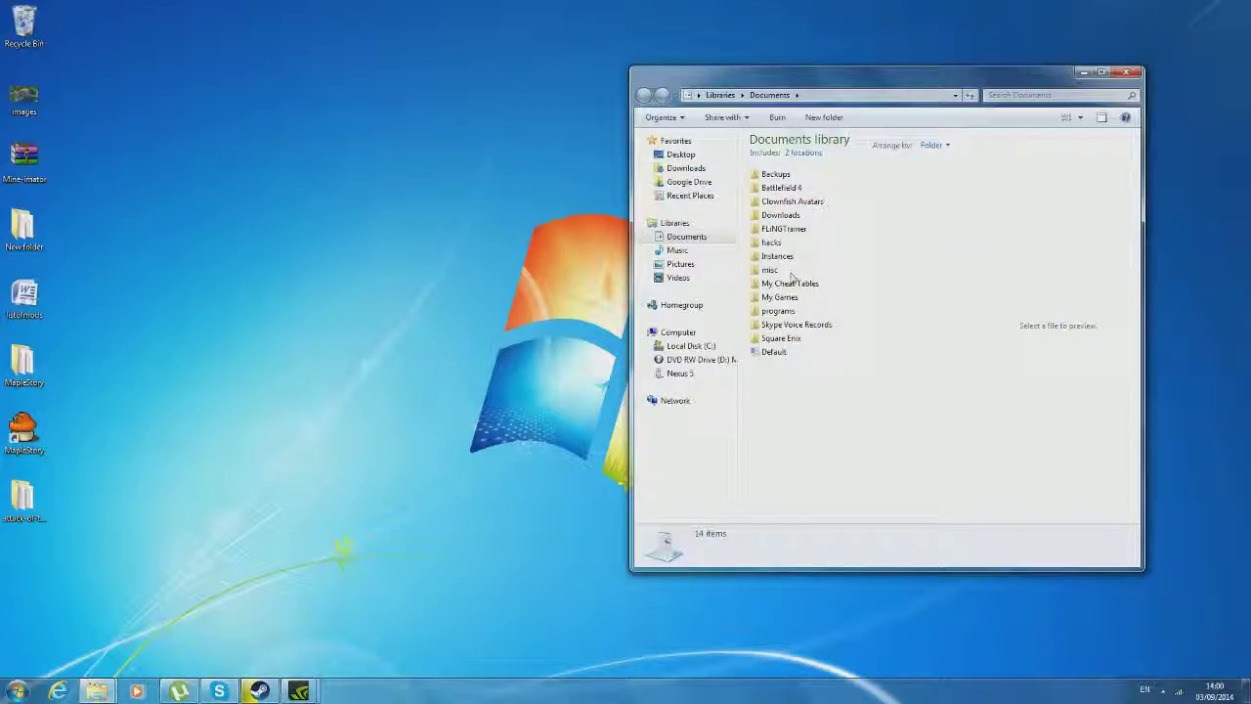
double_click(772, 269)
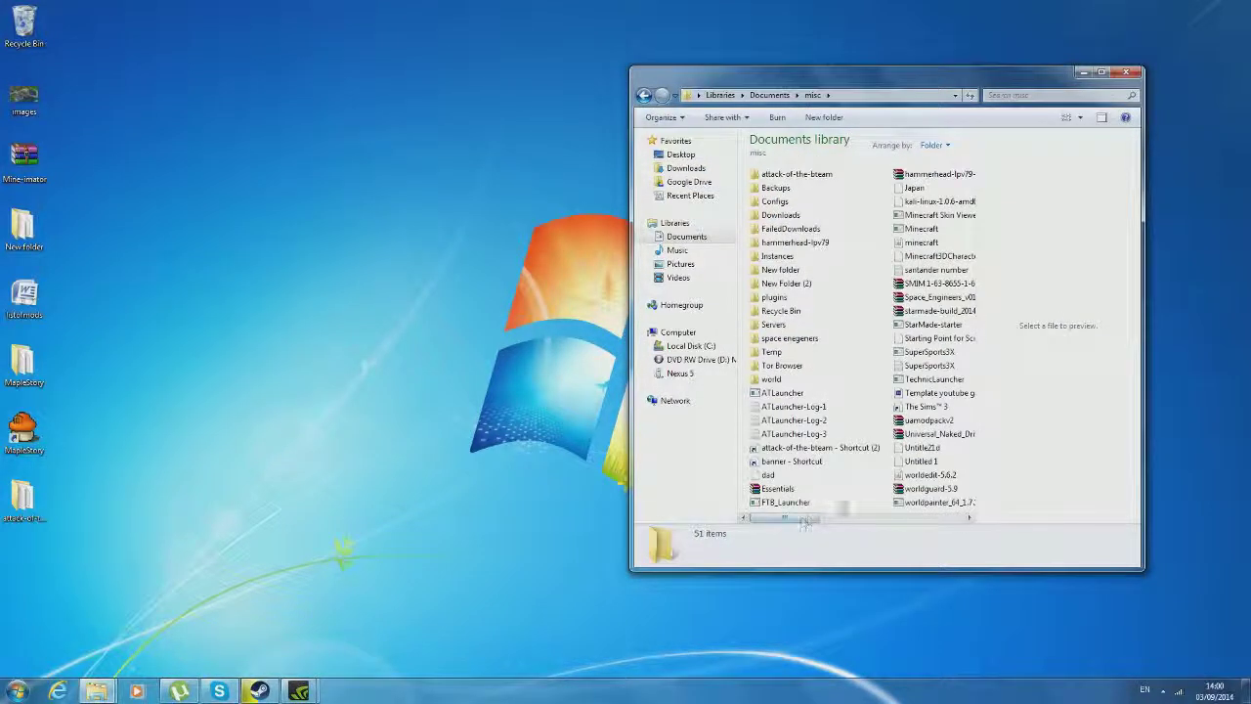
click(924, 380)
click(793, 378)
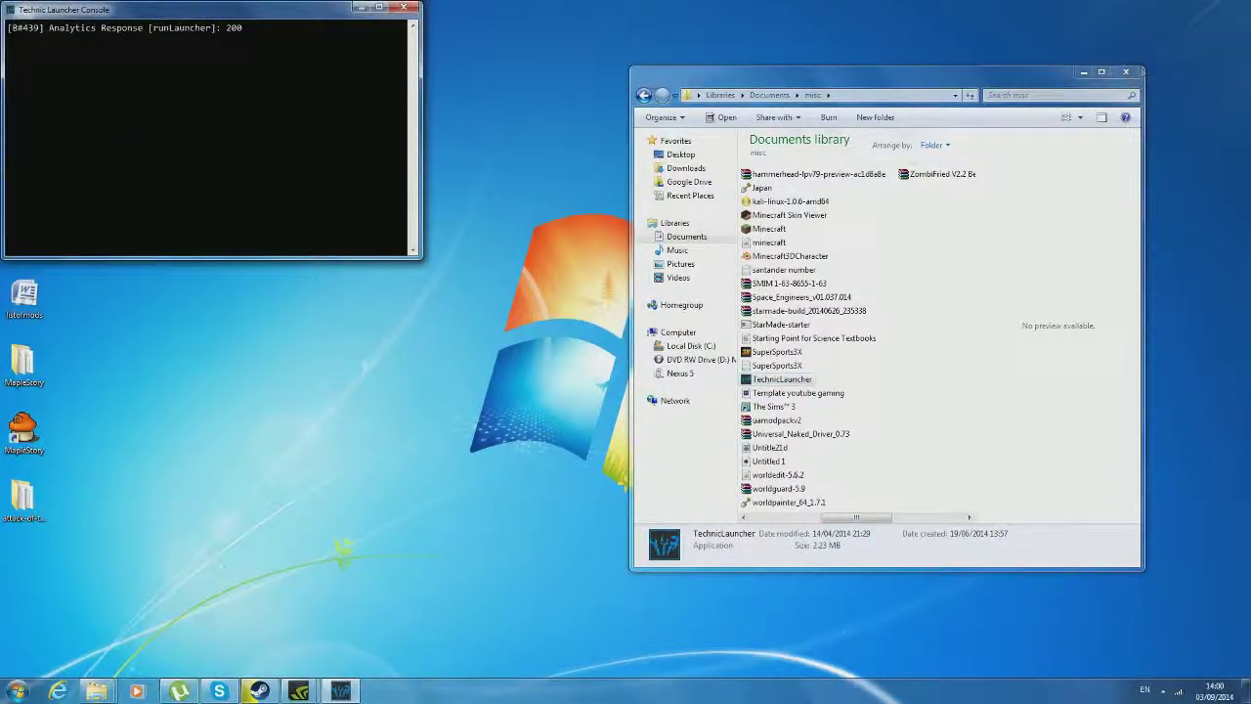
click(1082, 72)
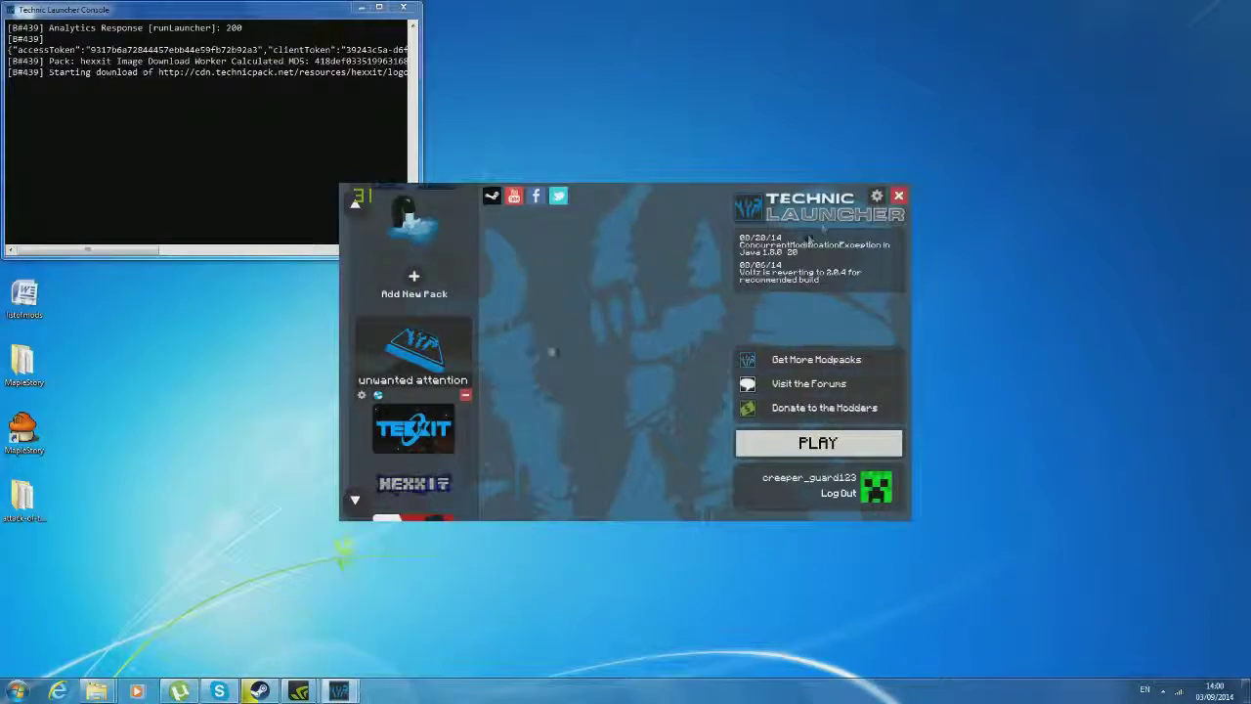
- Launch the Attack of the B-Team modpack and move the launcher console window clear of the desktop corner
scroll(450, 430, down, 4)
scroll(431, 408, up, 1)
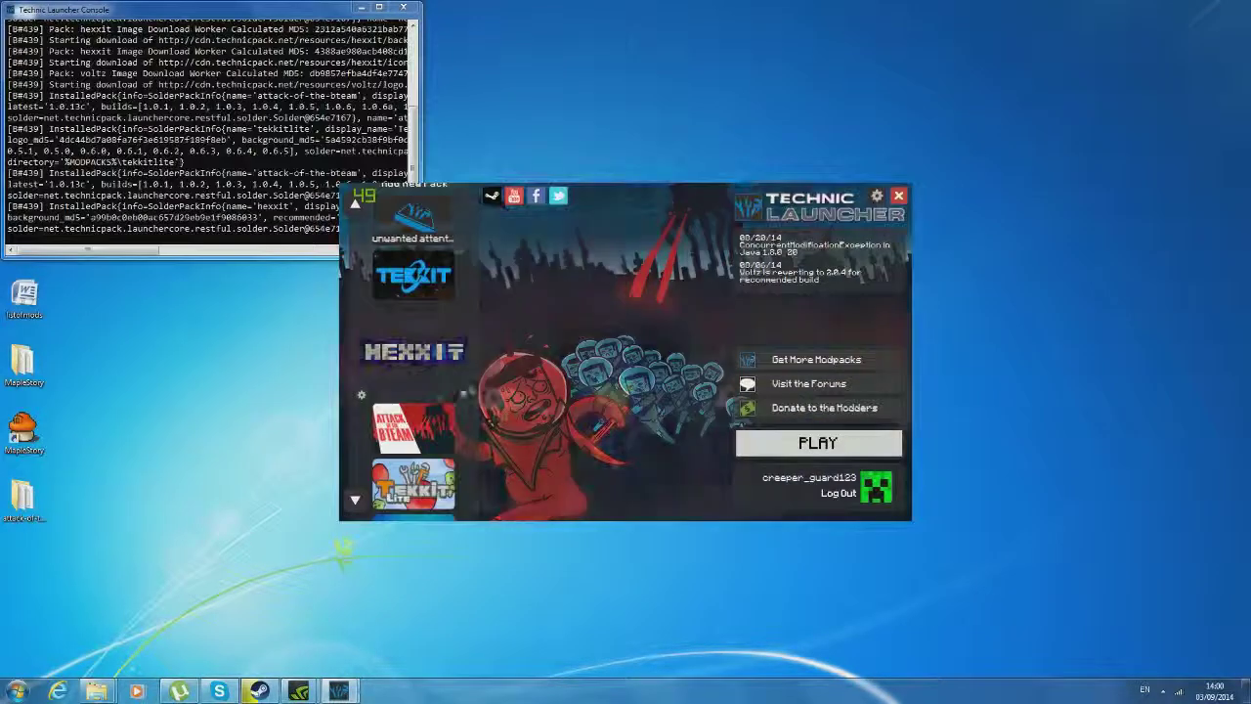
click(826, 444)
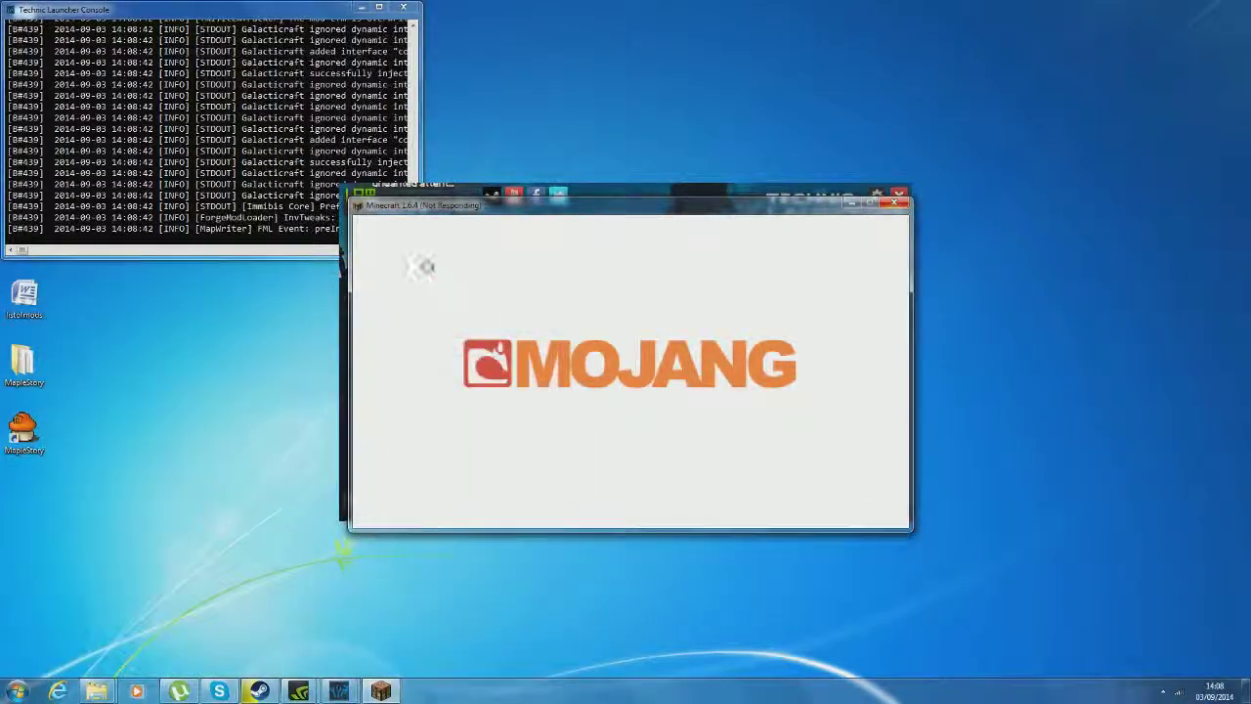
drag(289, 14, 318, 88)
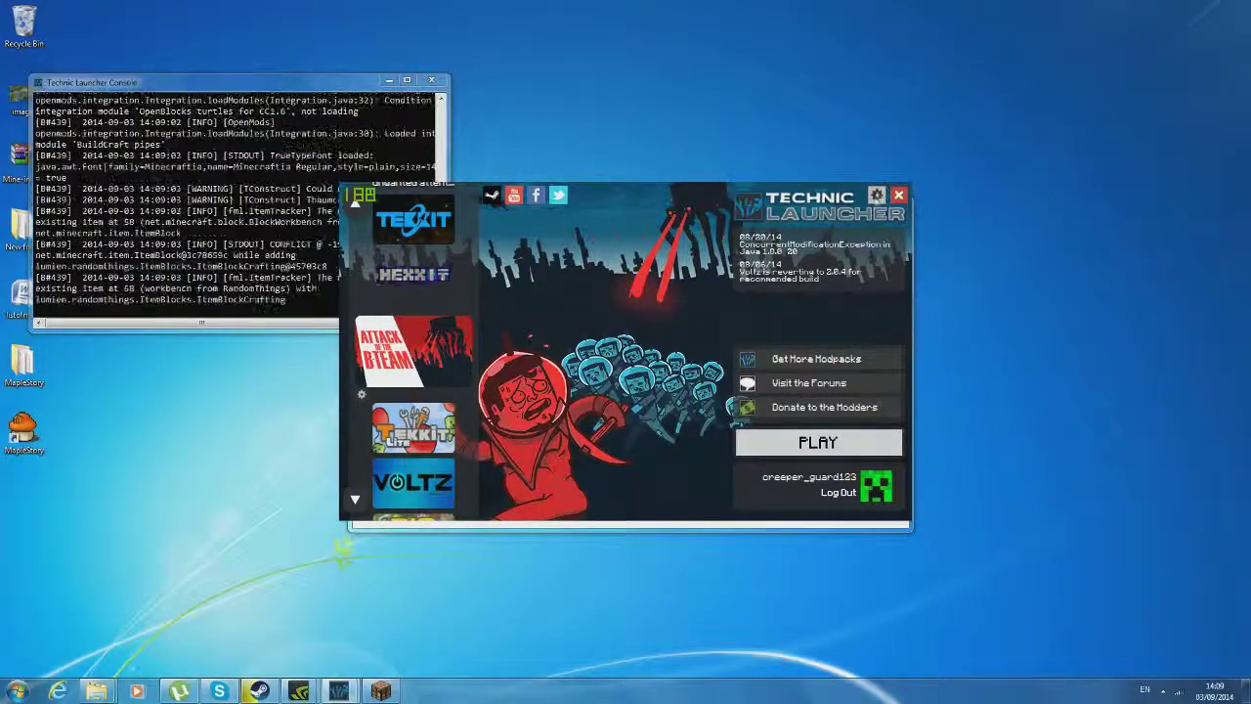
- Set the memory to 6 GB in the Technic Launcher options and save
click(876, 198)
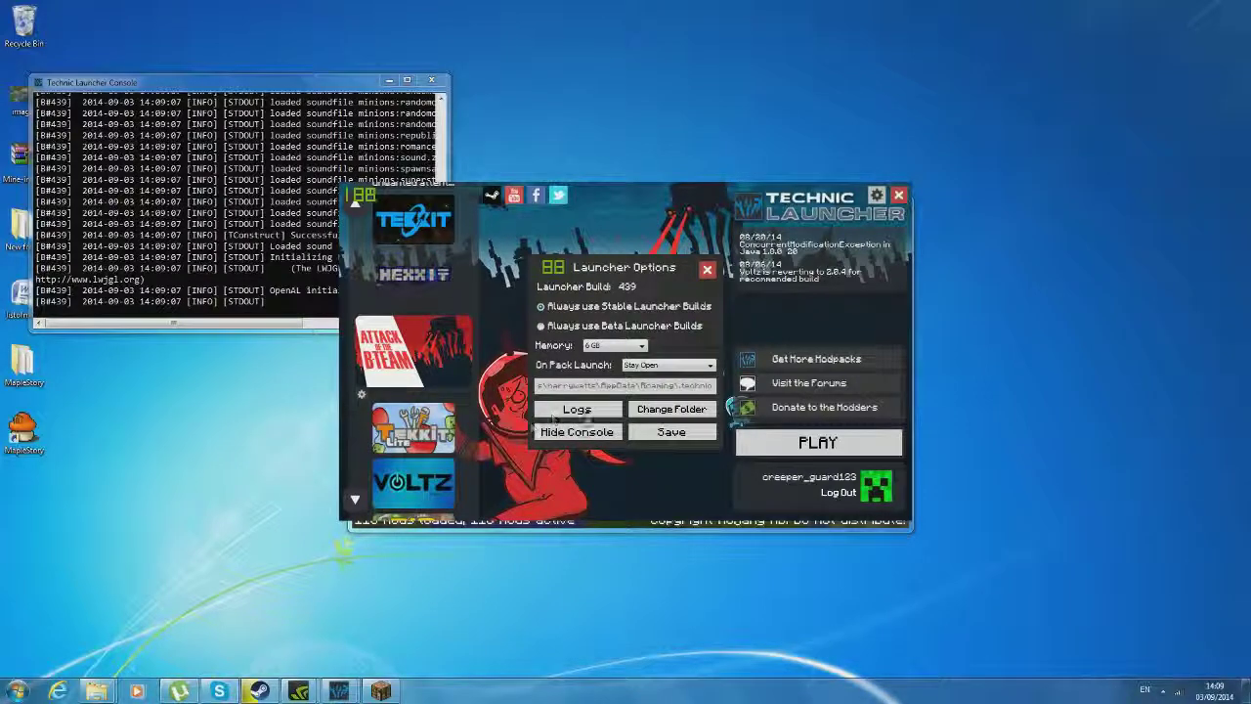
click(707, 268)
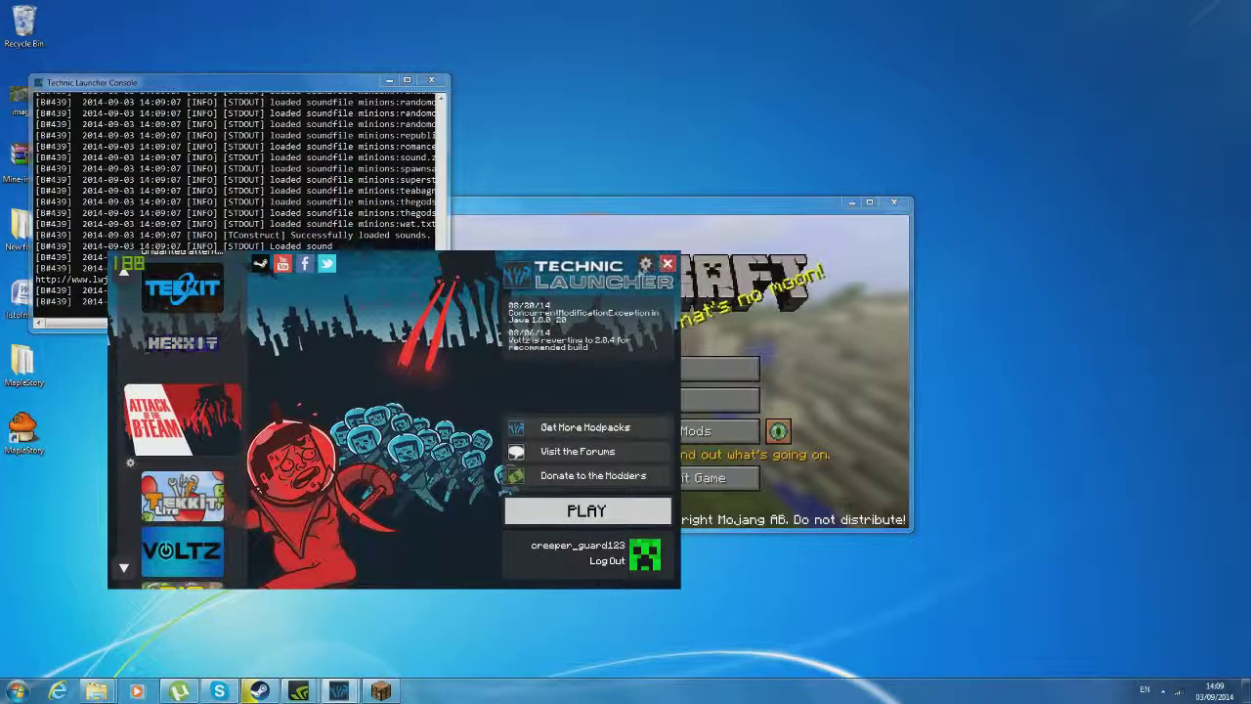
click(645, 264)
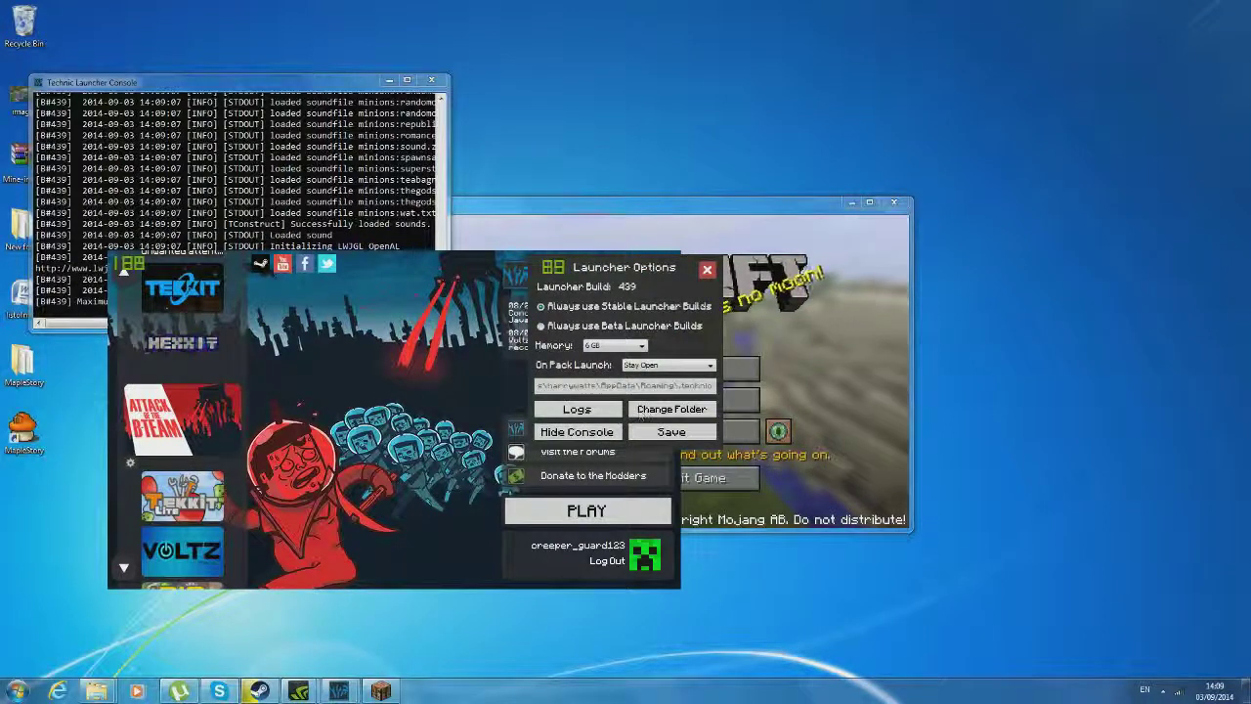
click(614, 347)
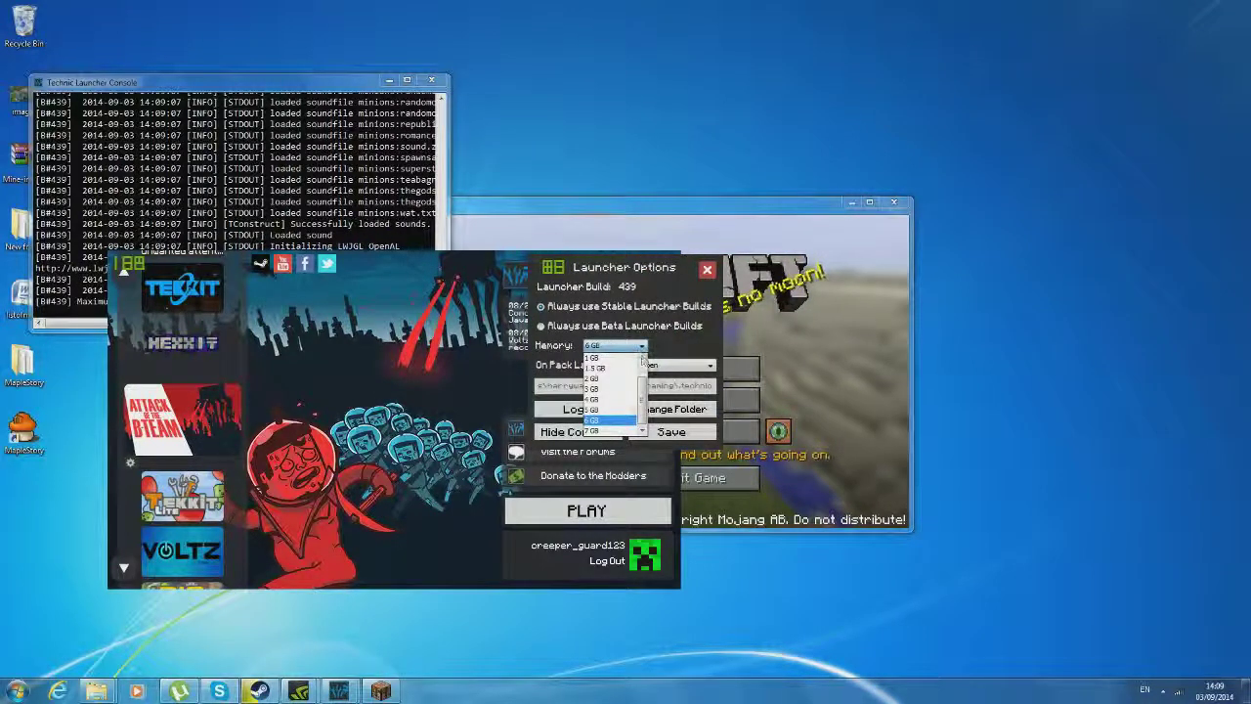
click(594, 421)
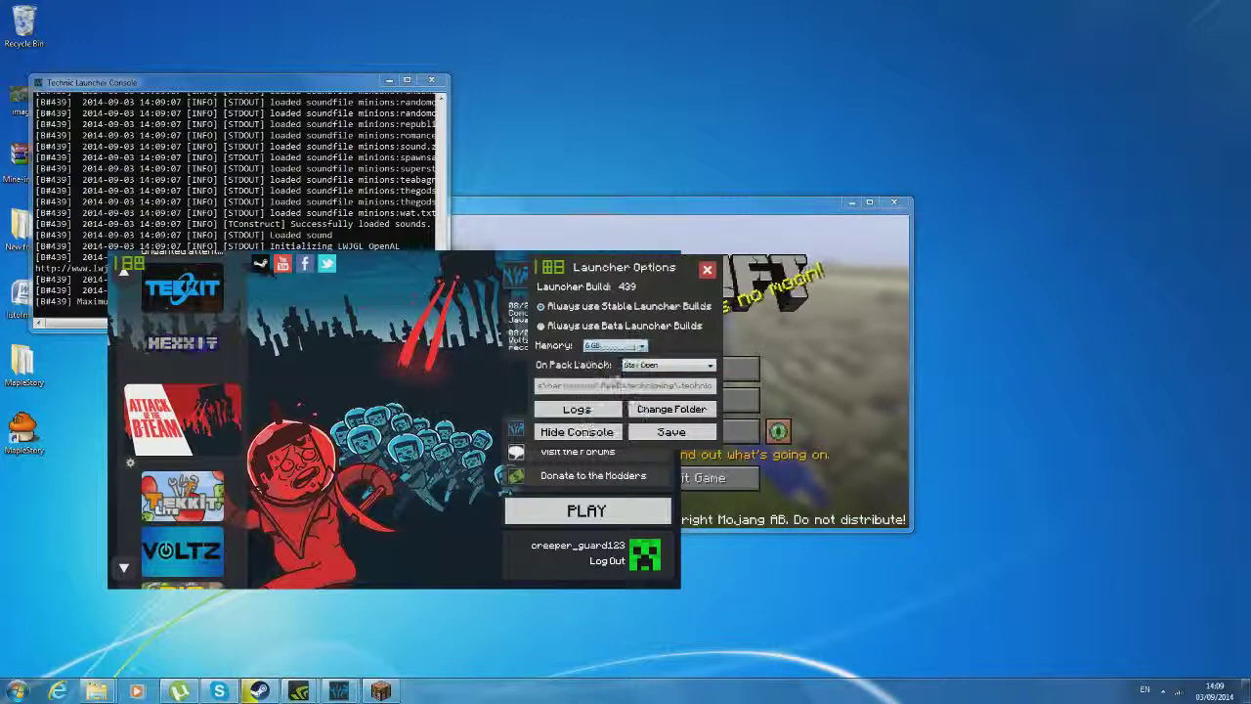
click(672, 431)
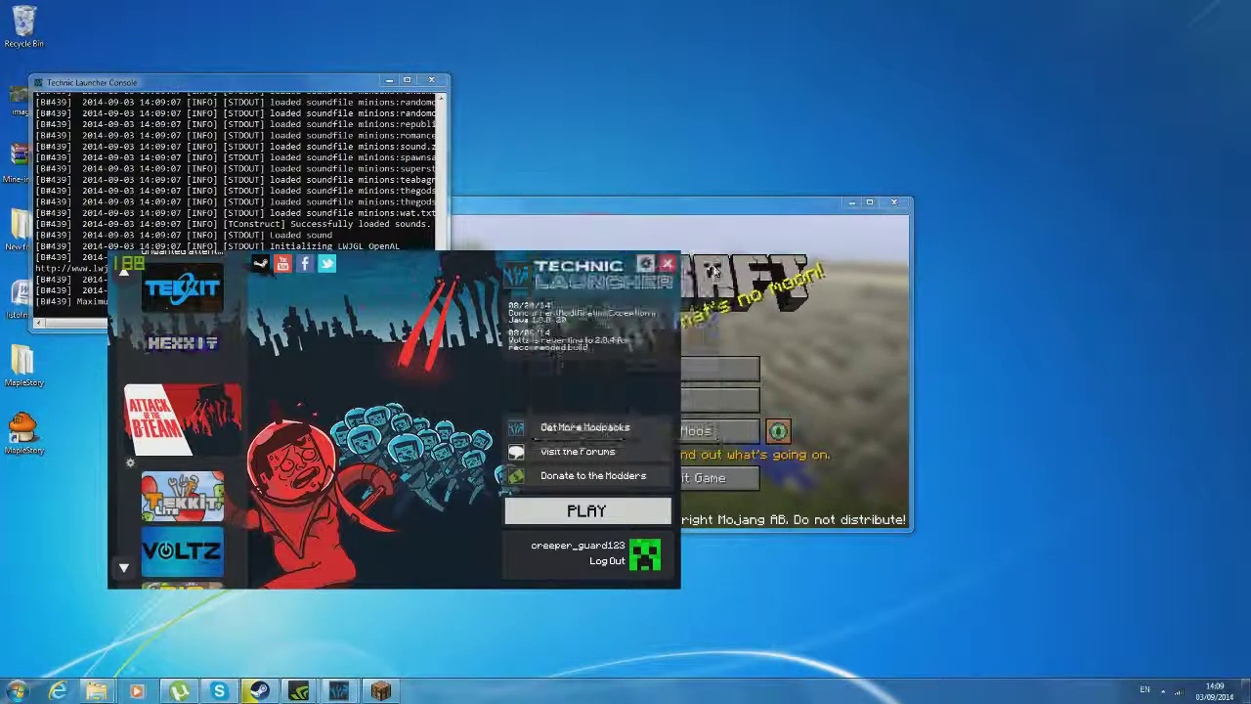
- Read through the OpenEye information from the Minecraft main menu and close the game
click(753, 212)
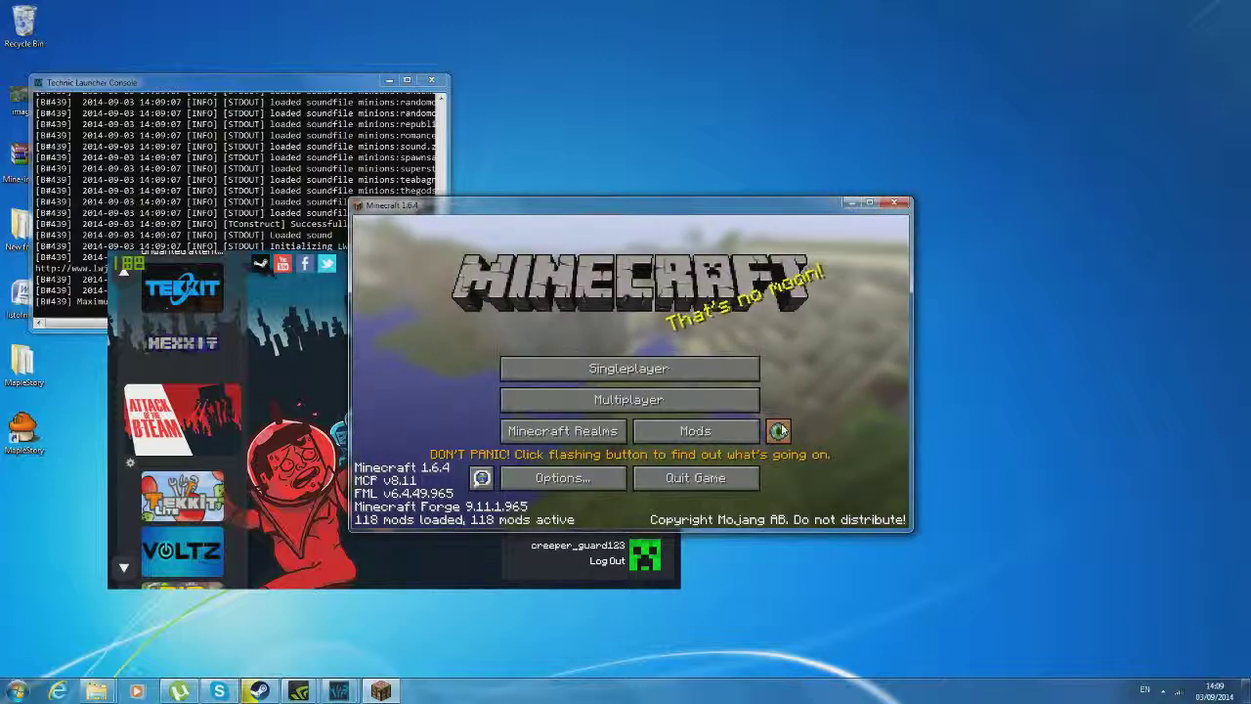
click(779, 431)
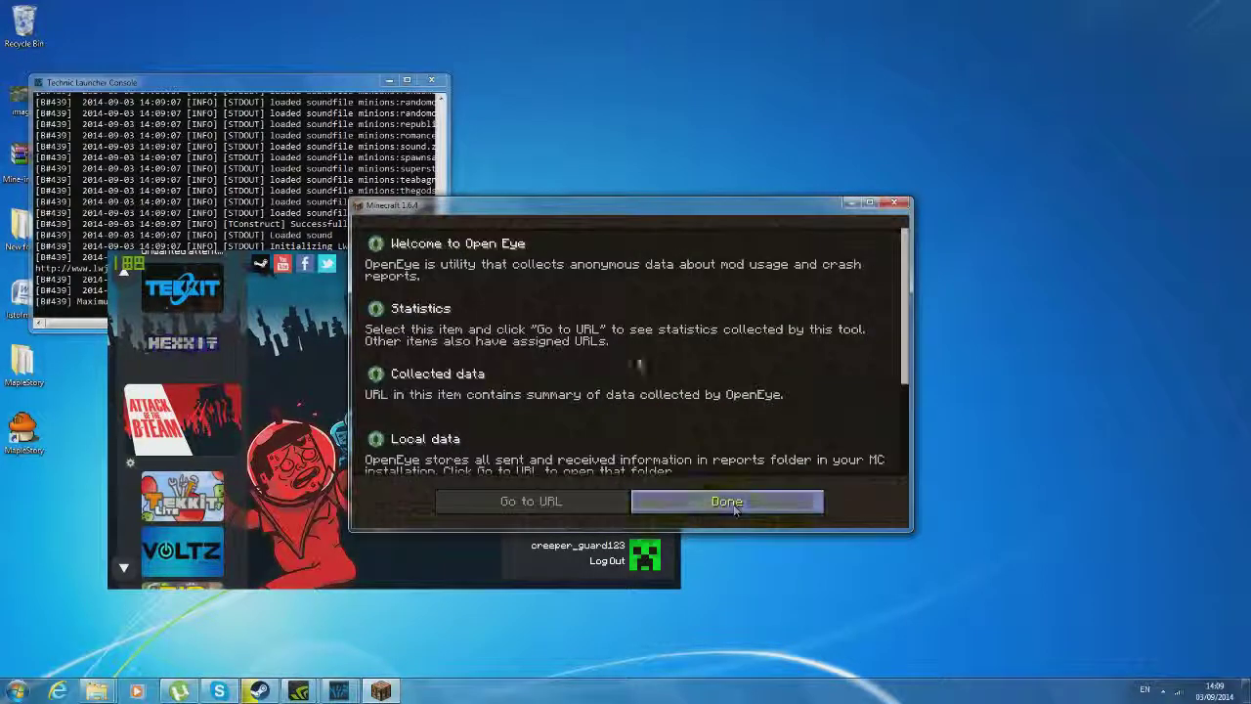
scroll(604, 342, down, 4)
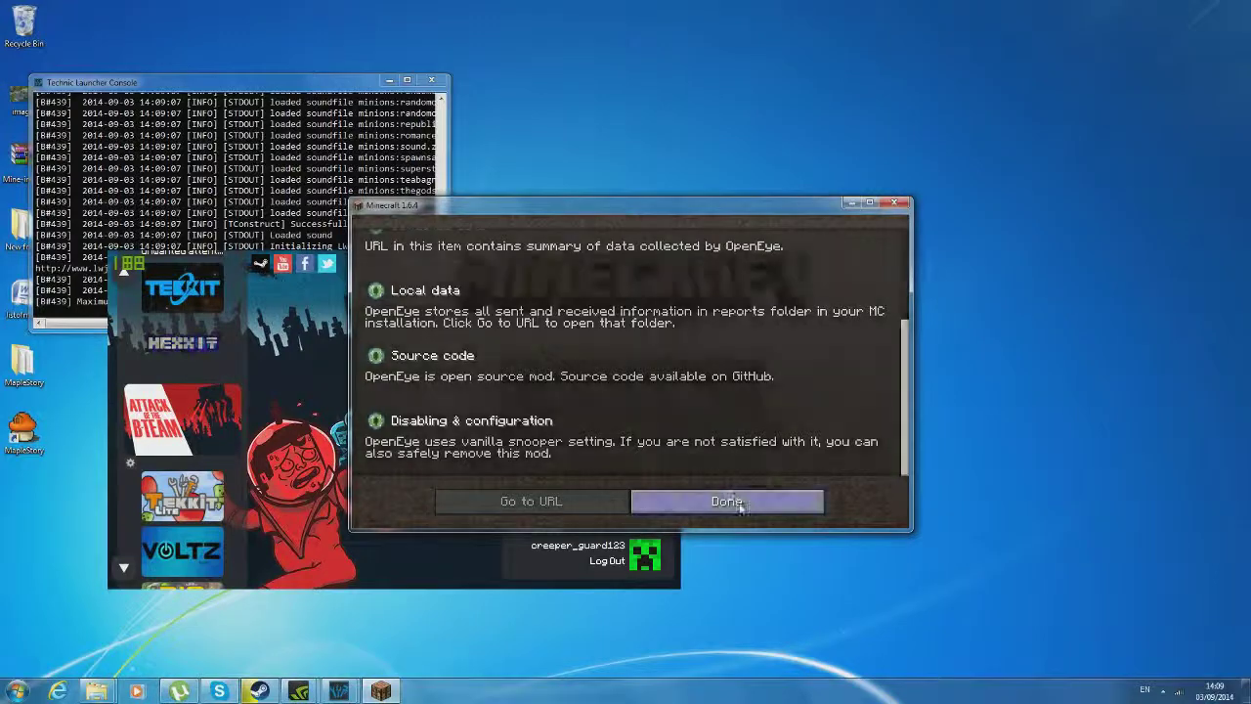
click(726, 500)
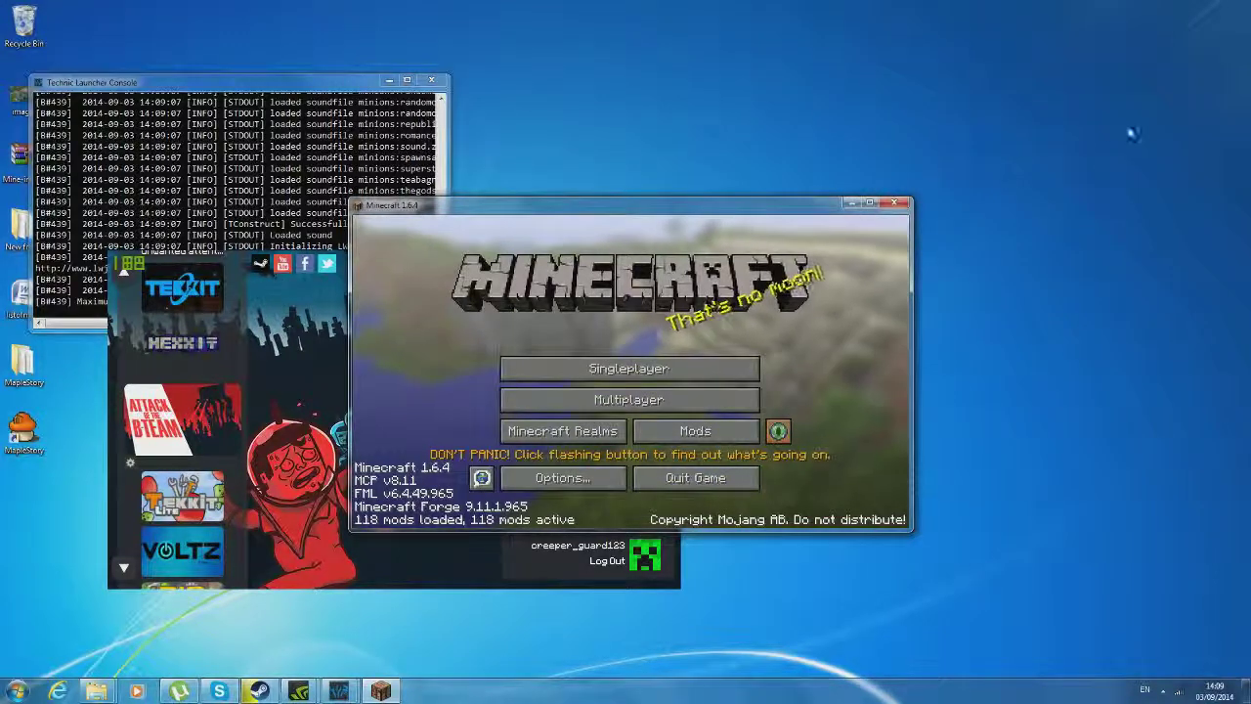
click(894, 206)
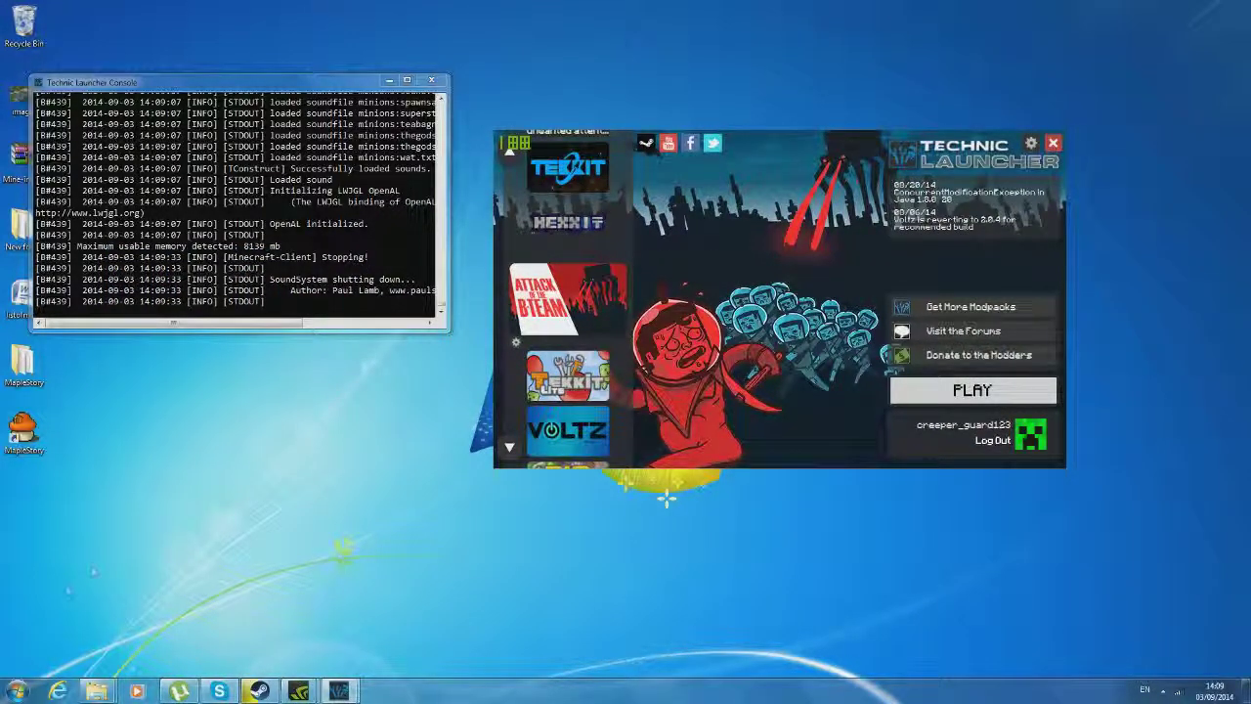
- Open the attack-of-the-bteam folder in .technic\modpacks under %appdata%
click(12, 688)
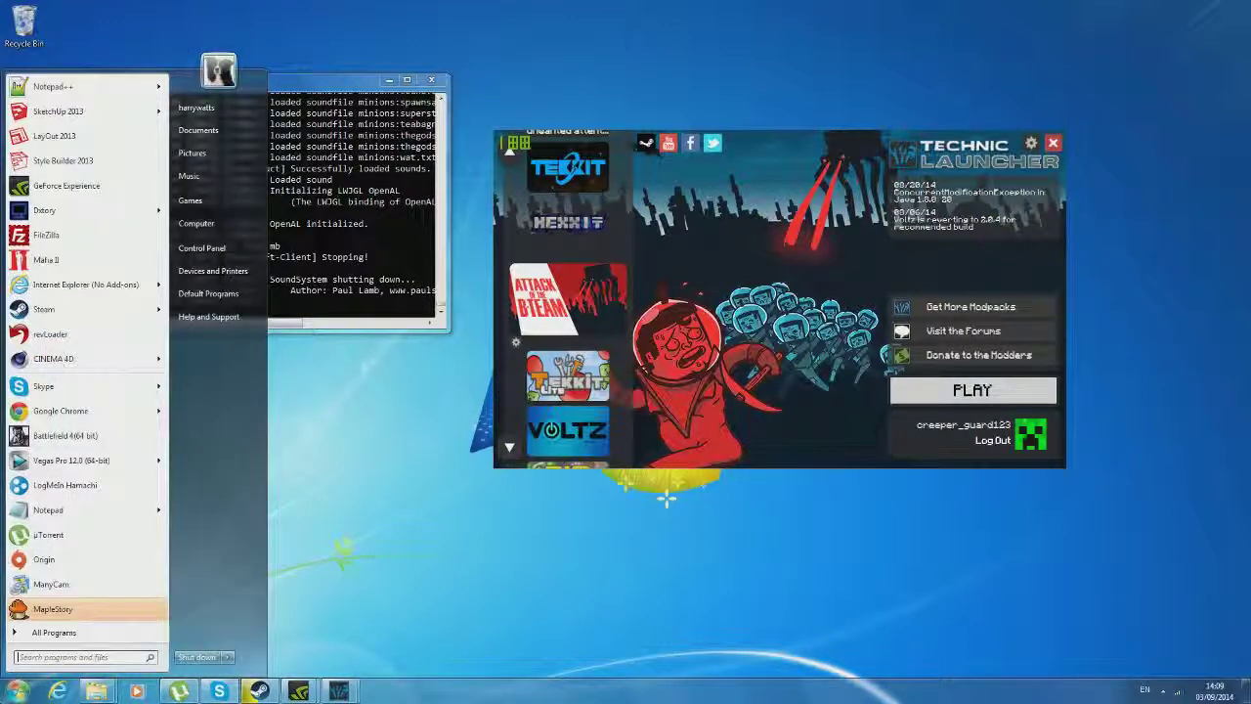
text(%appdata%)
key(Return)
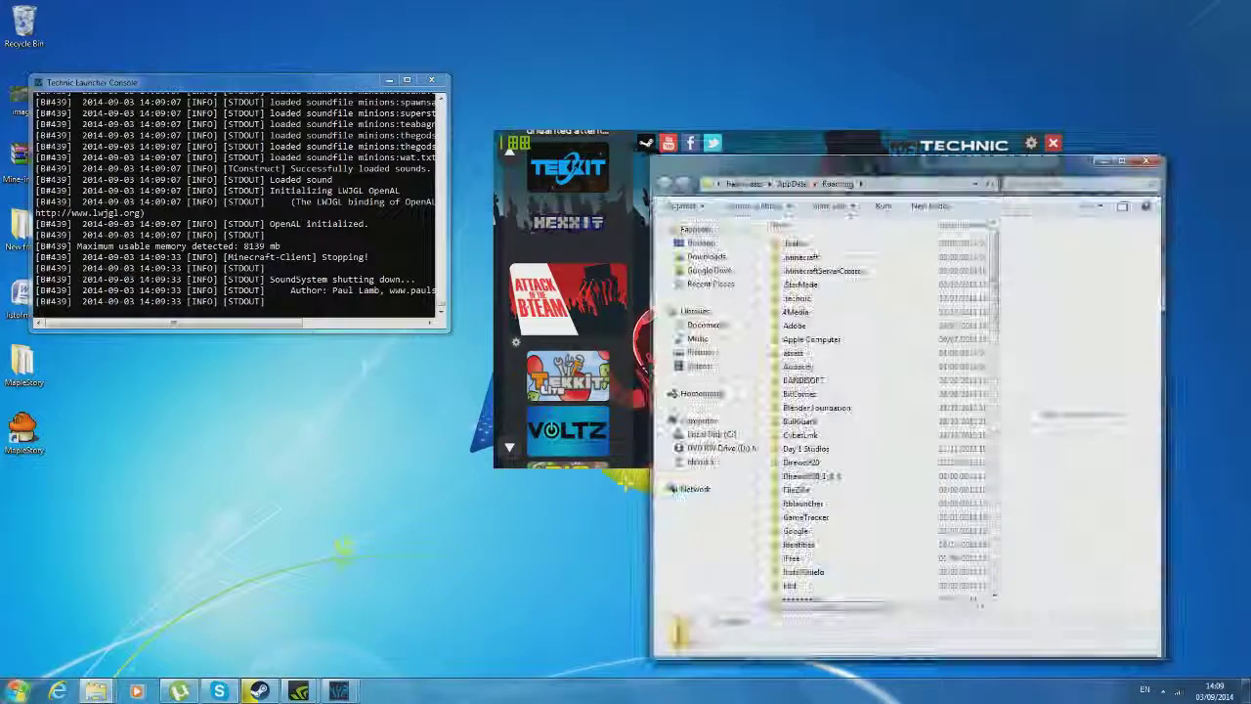
double_click(799, 298)
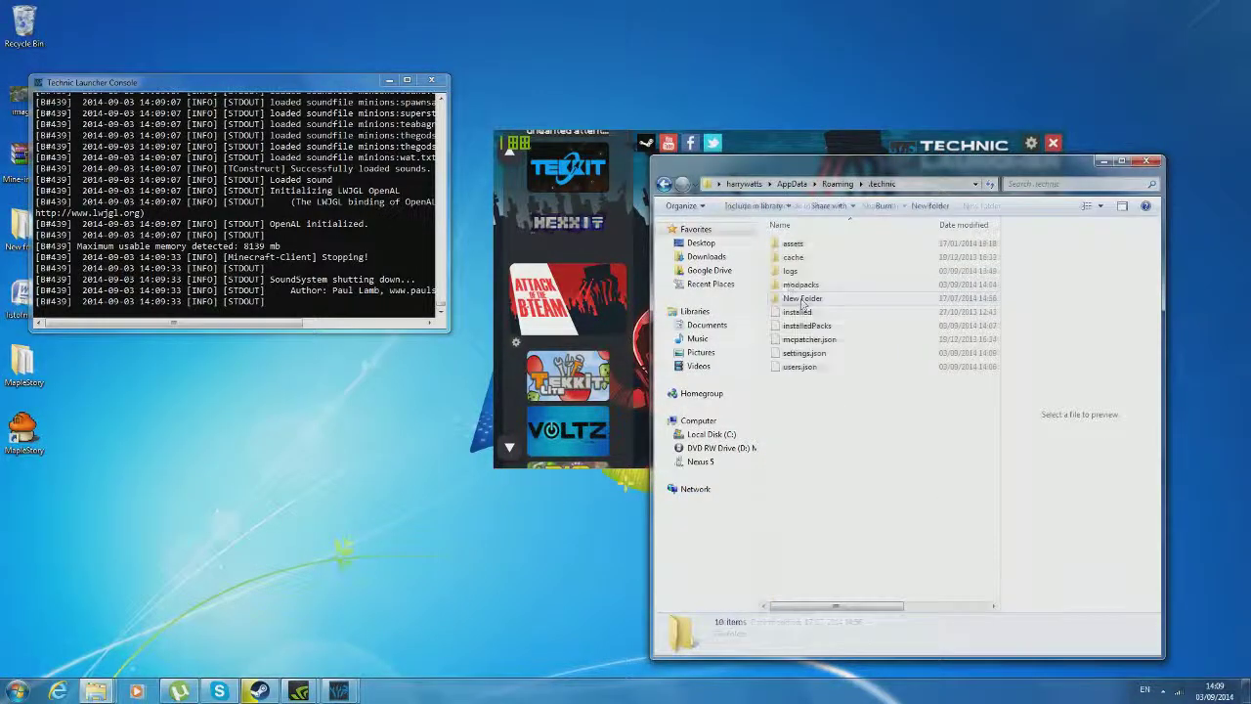
double_click(811, 286)
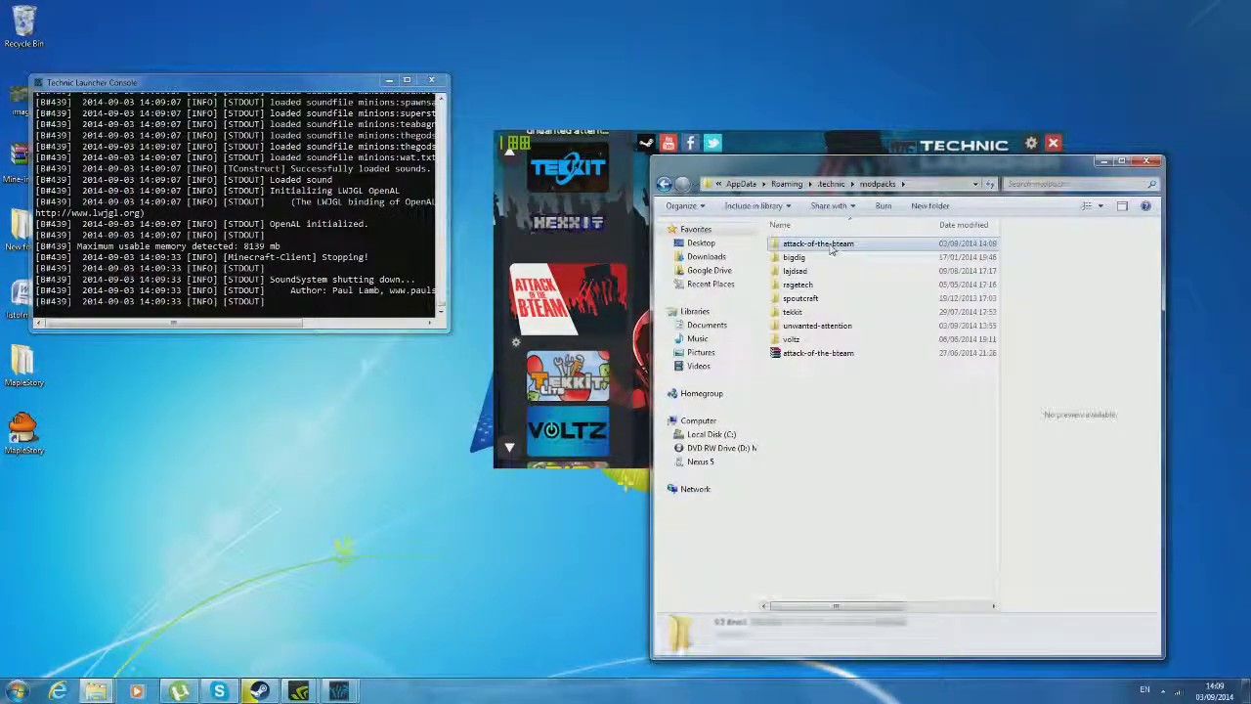
double_click(804, 243)
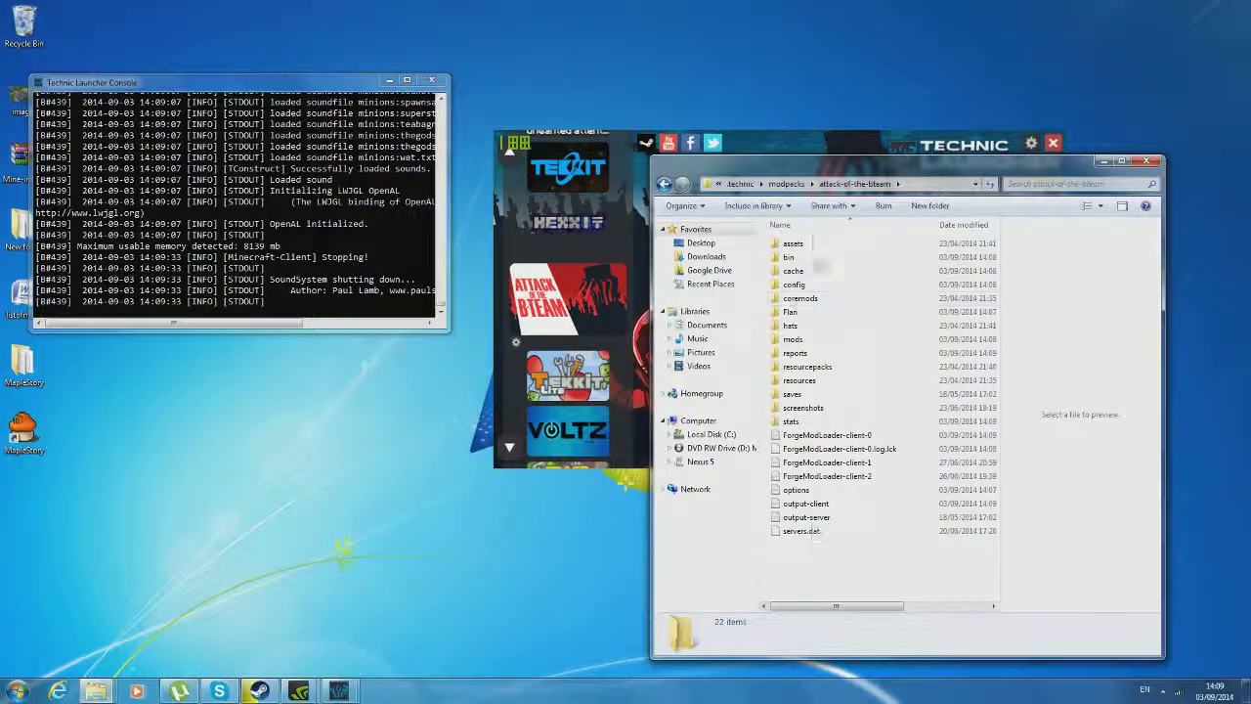
drag(853, 568, 817, 549)
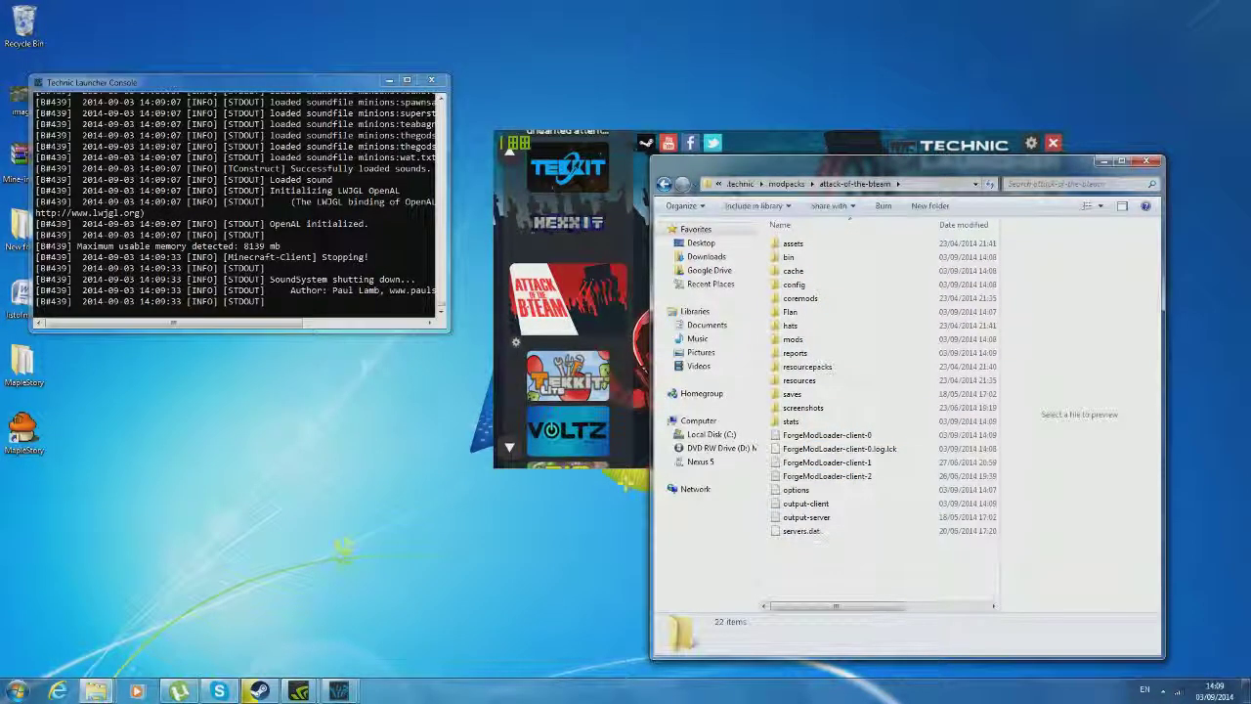
- Look through the modpack's config folder and return to the attack-of-the-bteam folder
double_click(839, 285)
scroll(839, 289, down, 15)
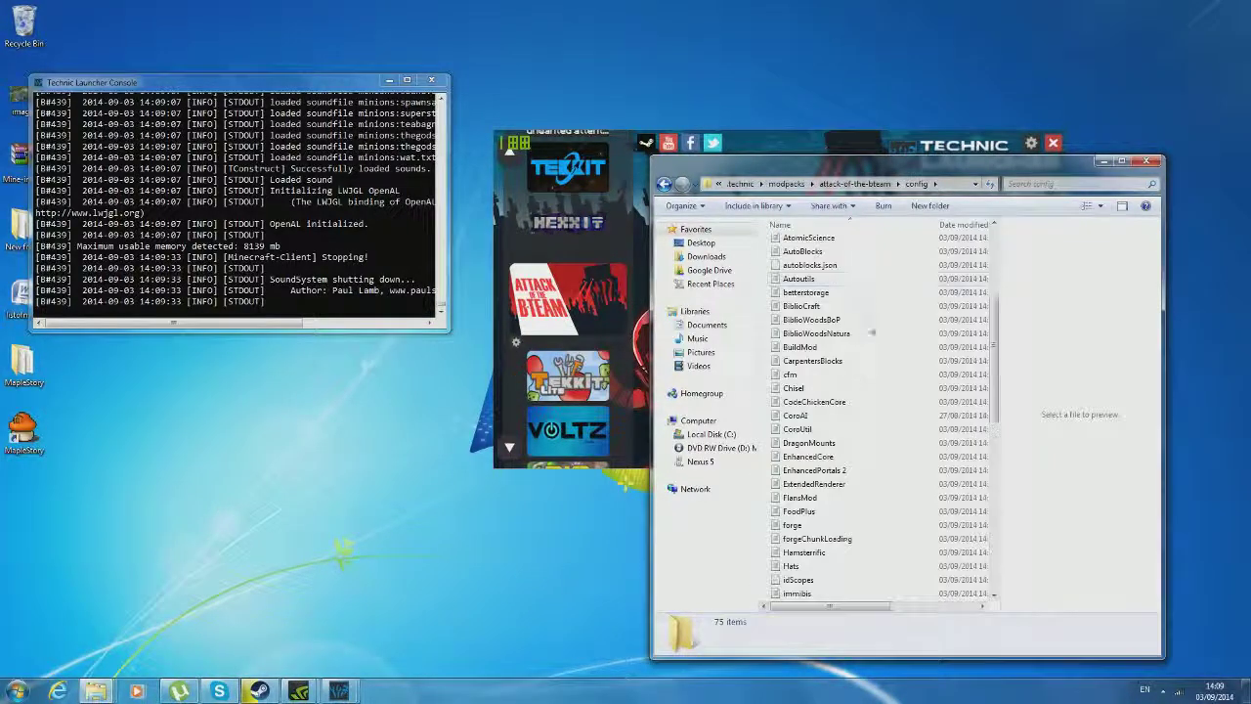
drag(992, 516, 999, 283)
click(663, 184)
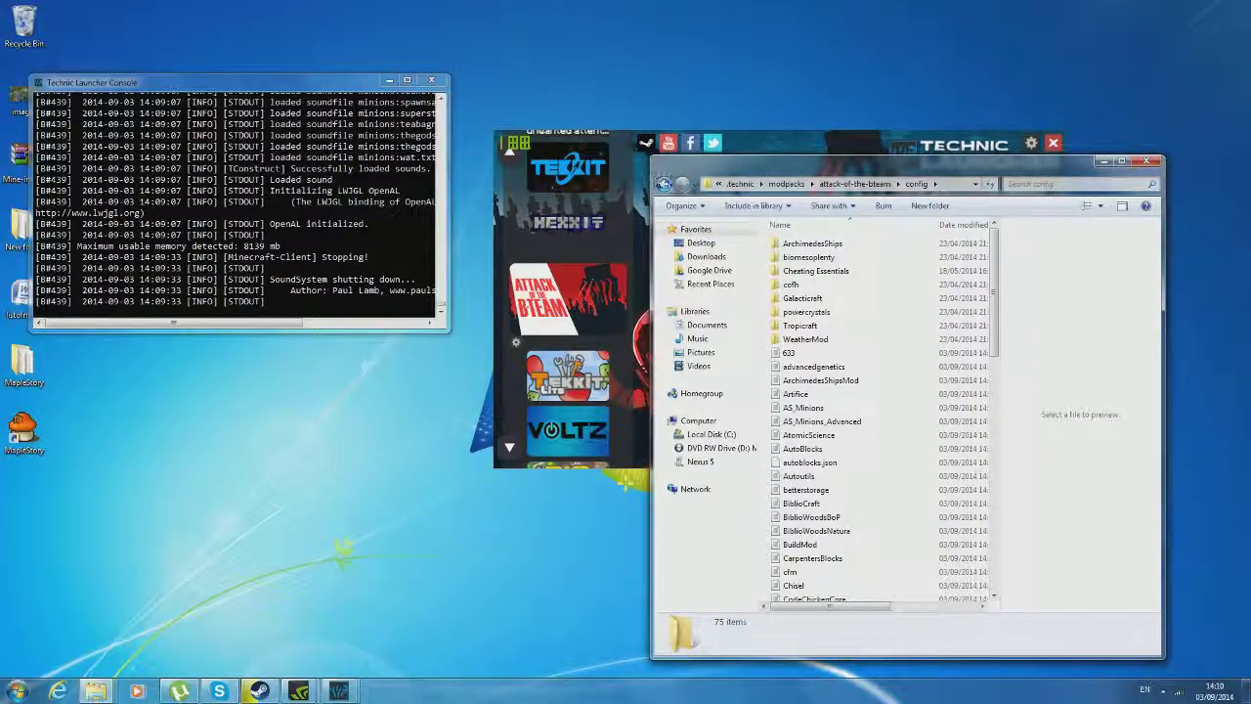
- Open the modpack's mods folder and look through the mod files it contains
double_click(803, 339)
scroll(924, 381, down, 15)
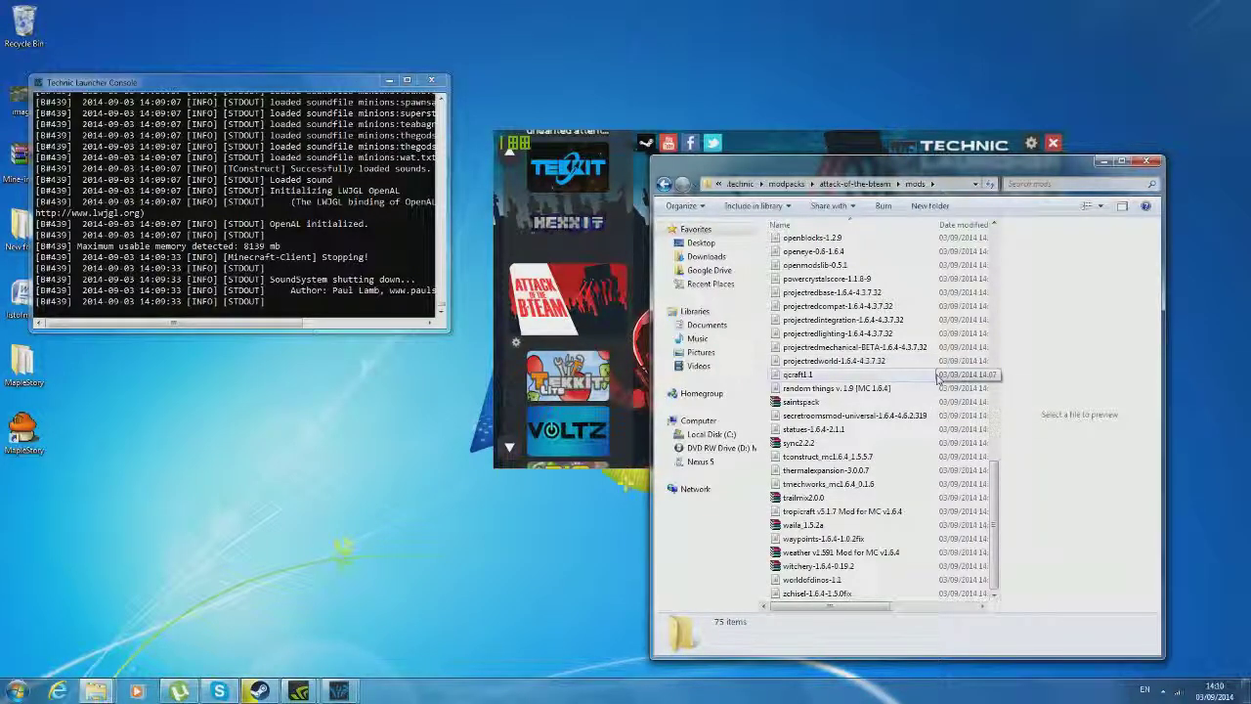
scroll(880, 411, up, 15)
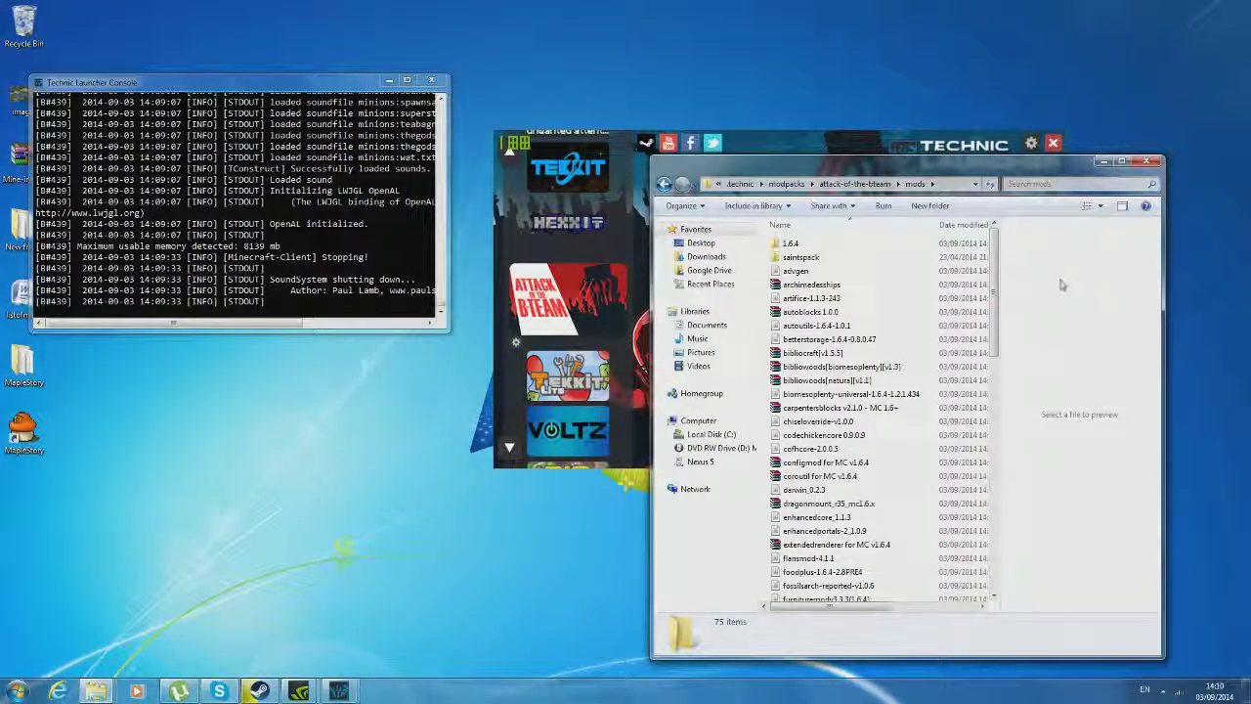
- Delete the fossilsarch-reported-v1.0.6, galacticraft-1.6.4 and galacticraft-planets-1.6.4 files from the modpack's mods folder
scroll(840, 410, down, 10)
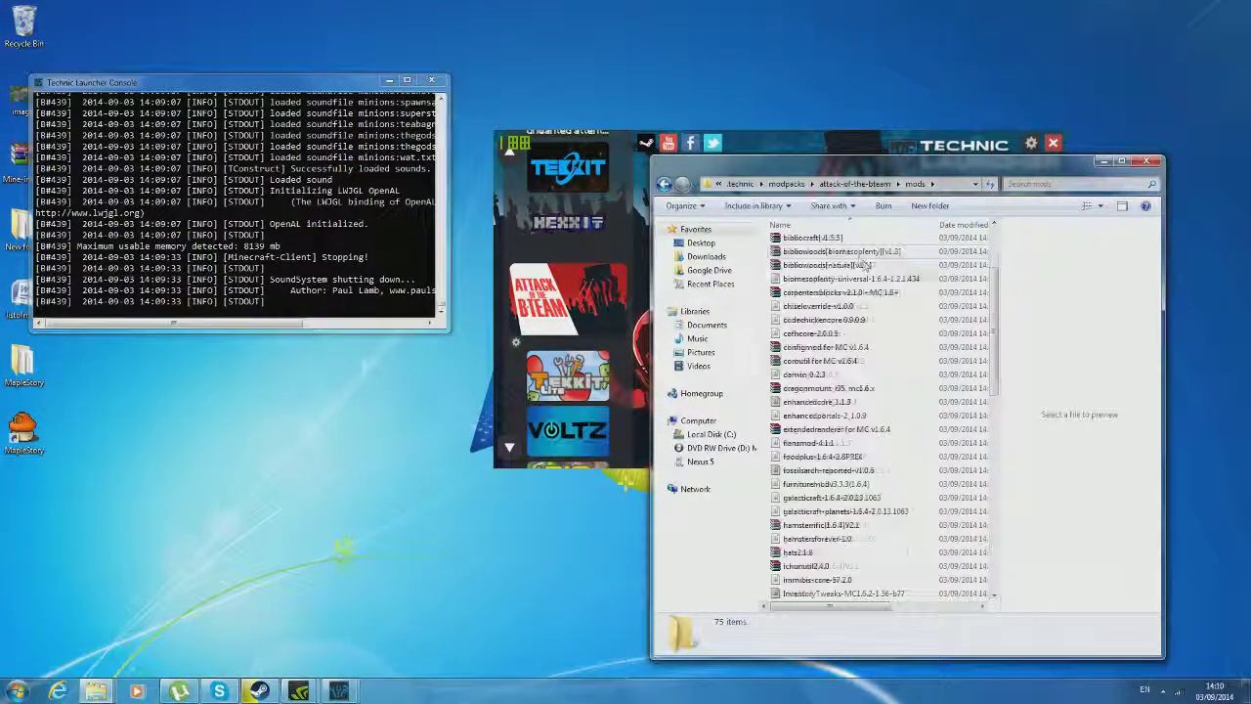
scroll(878, 291, up, 3)
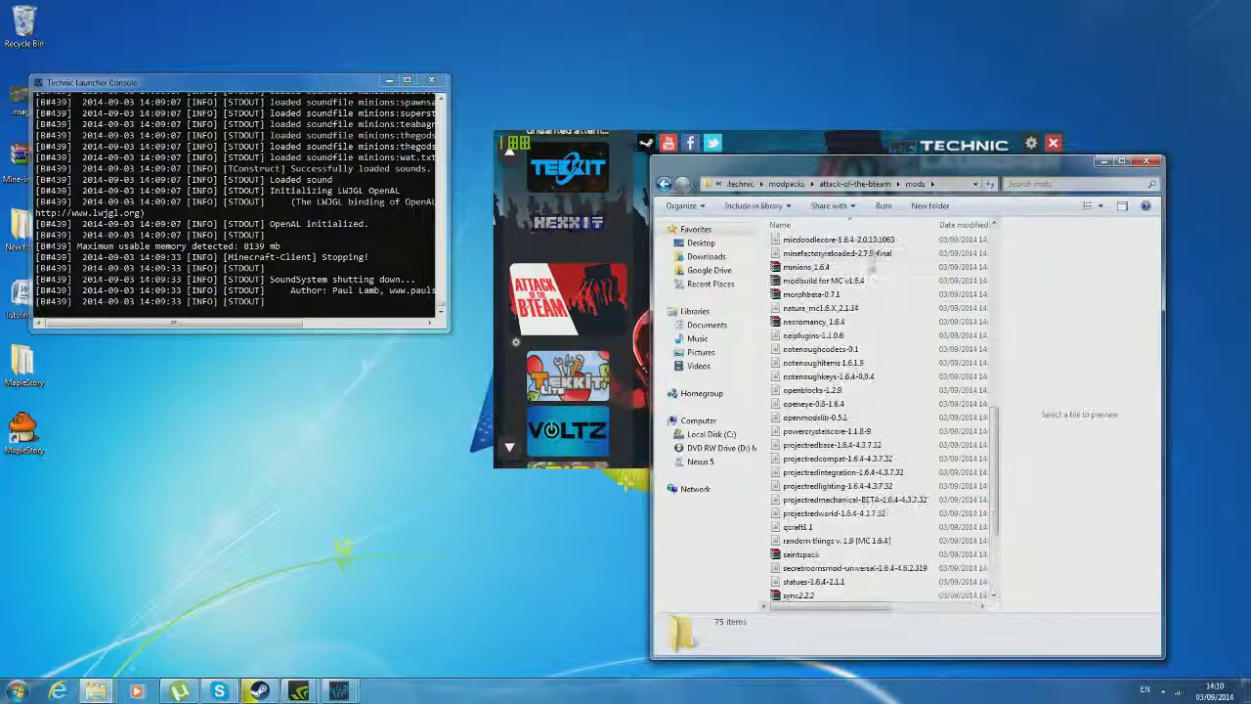
scroll(879, 291, up, 5)
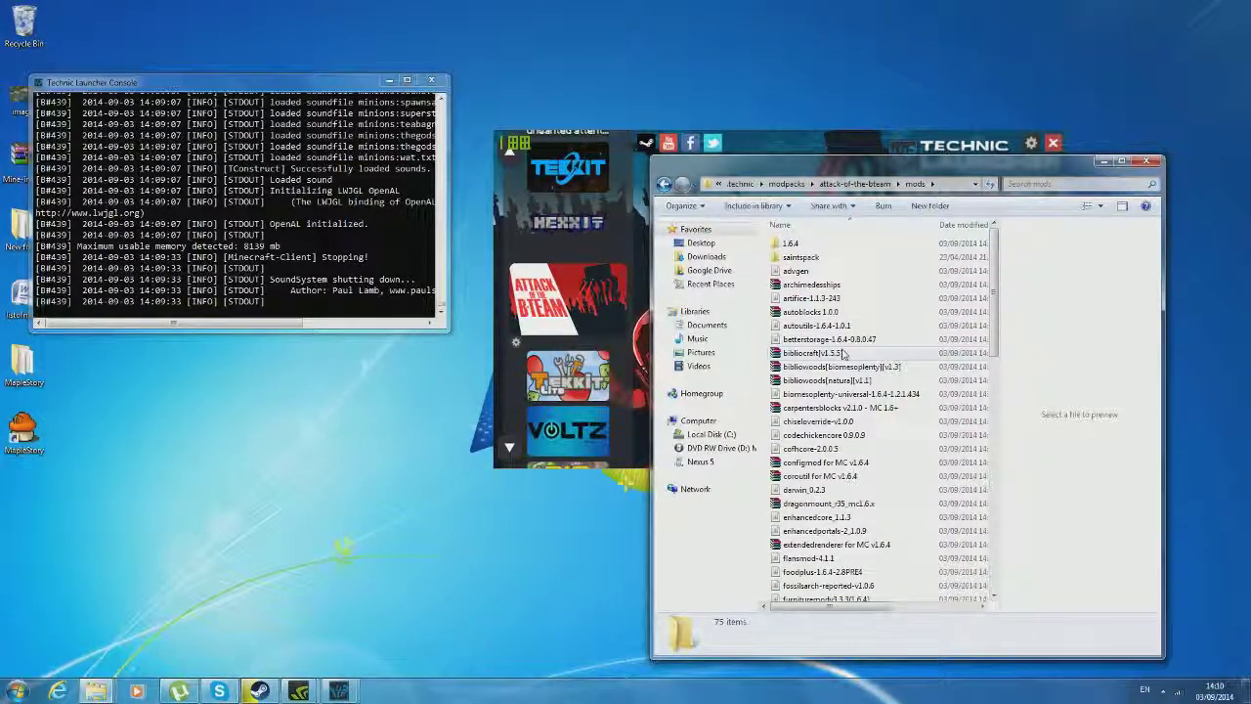
scroll(839, 389, down, 1)
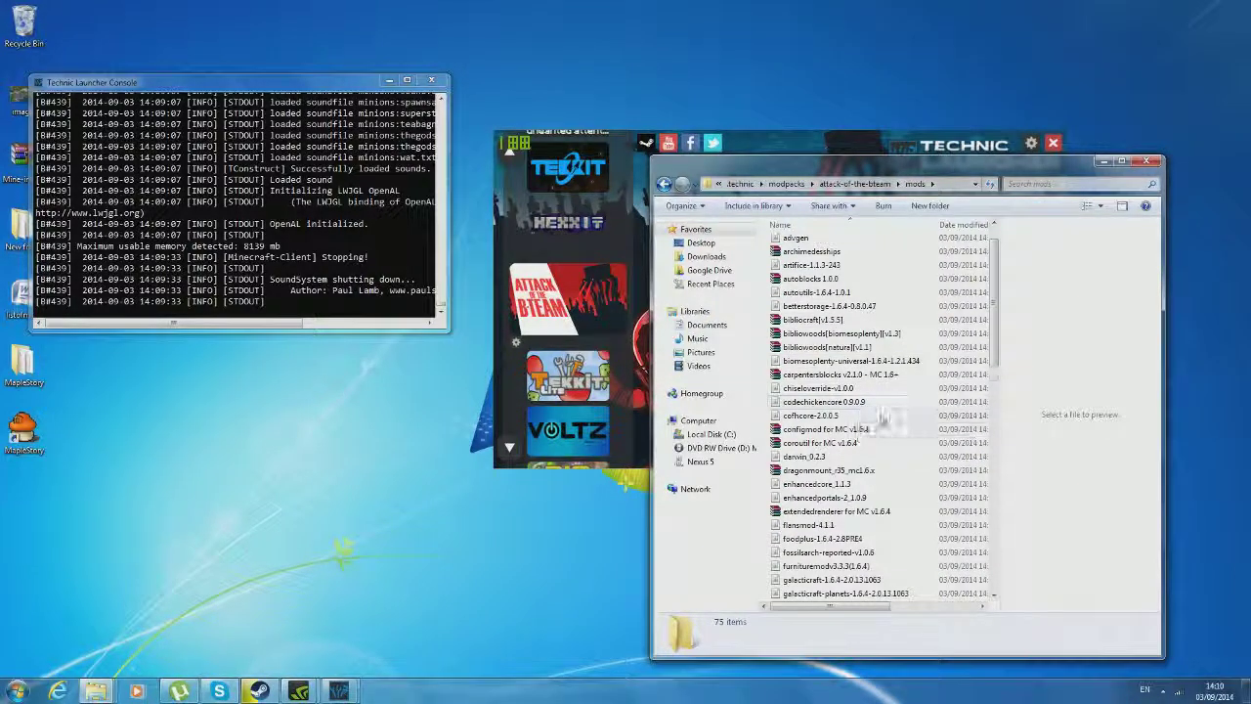
scroll(874, 421, down, 1)
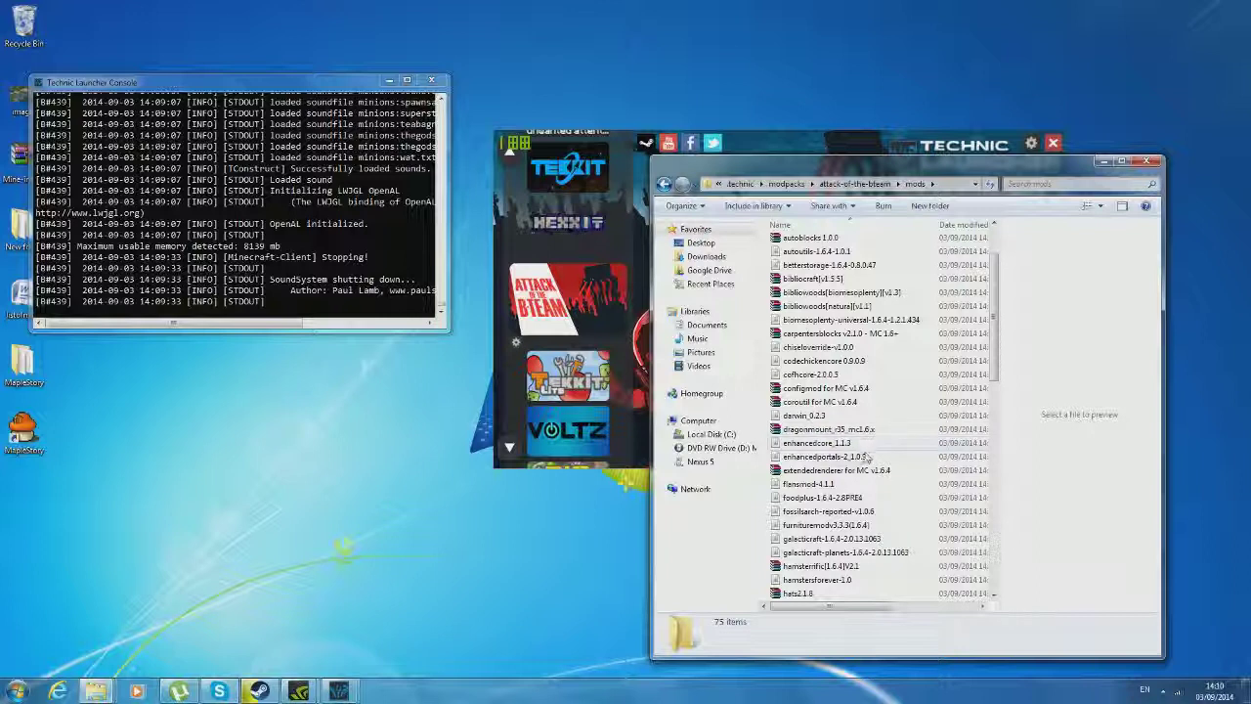
scroll(864, 458, down, 1)
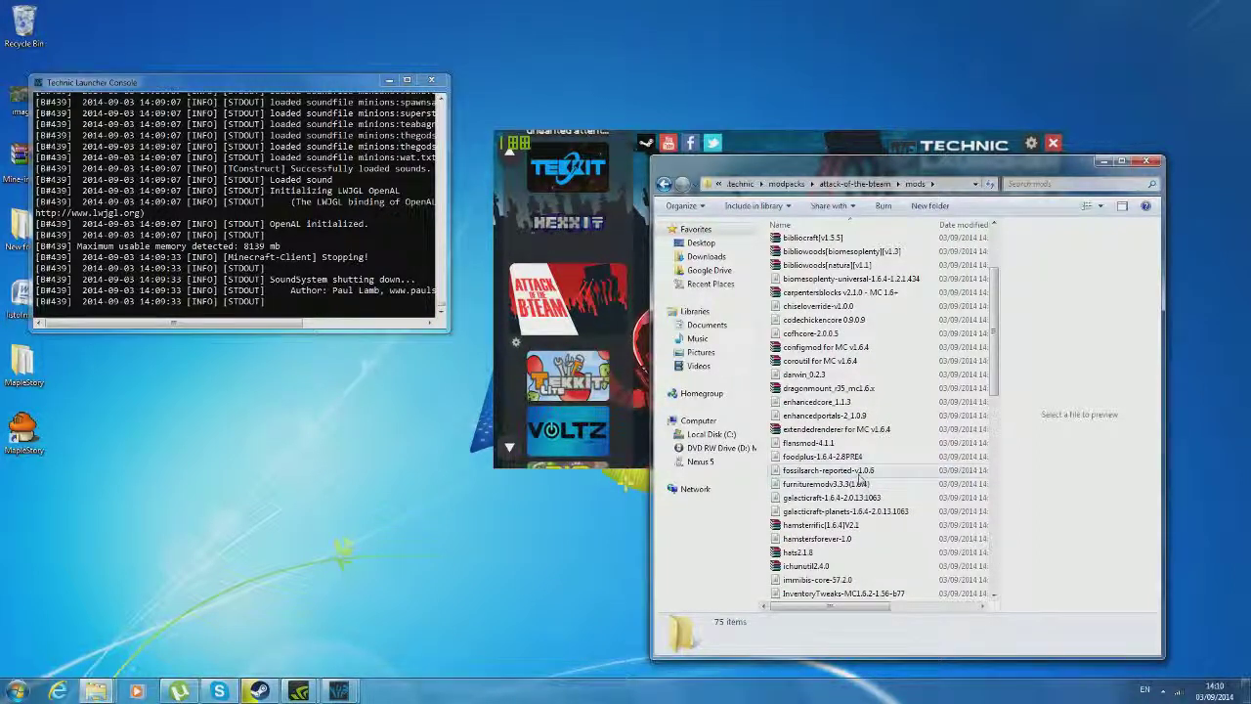
click(860, 470)
key(Delete)
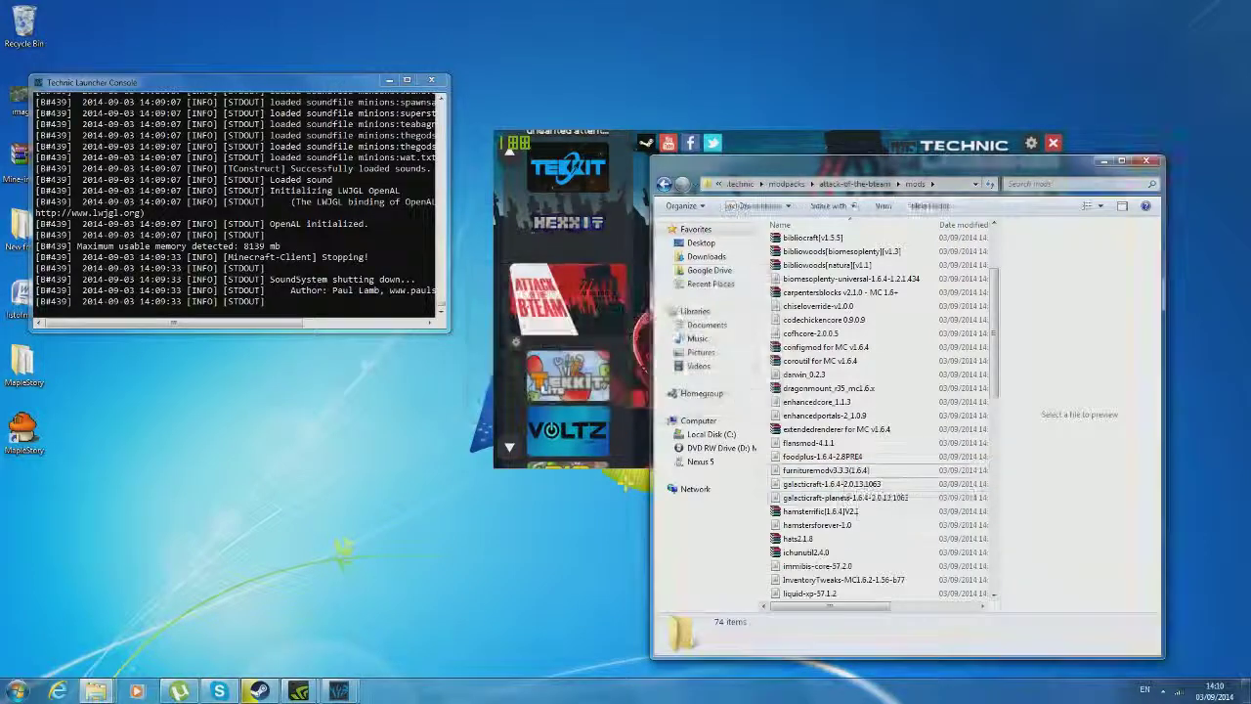
click(850, 485)
click(846, 484)
key(Delete)
- Delete the minions_1.6.4, natura_mc1.6.X_2.1.14 and necromancy_1.6.4 files from the mods folder
scroll(850, 491, down, 1)
scroll(835, 486, down, 1)
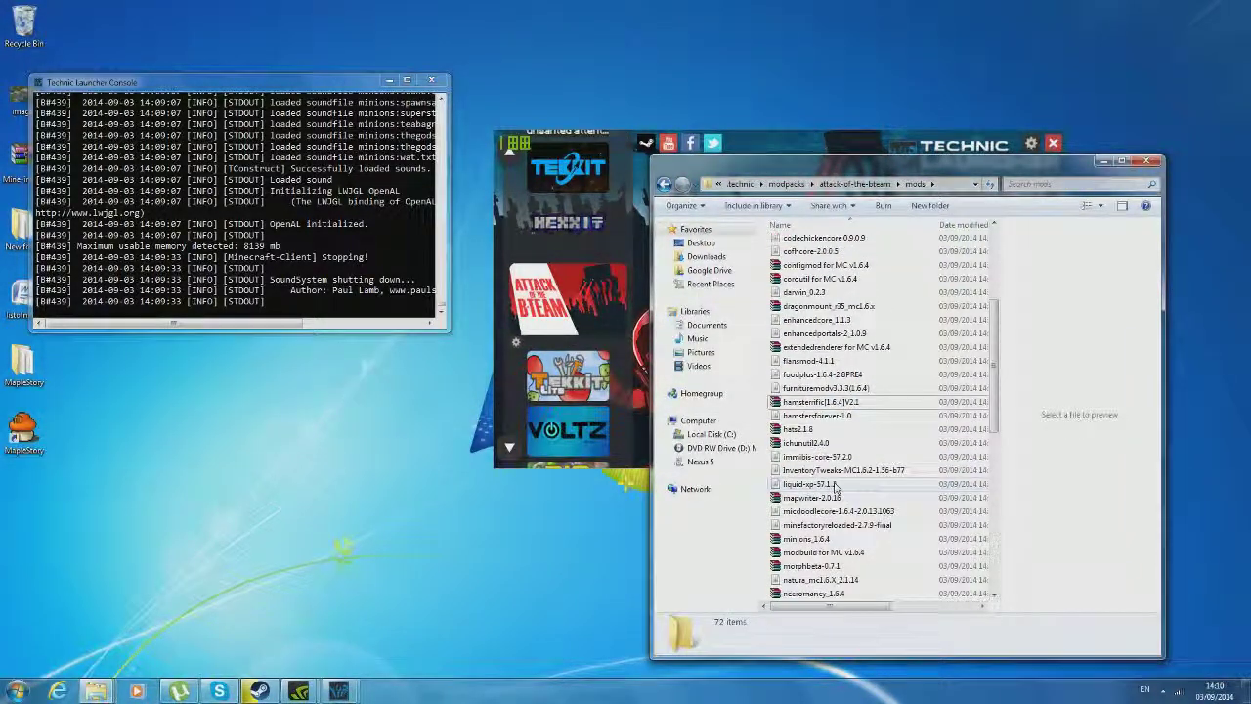
scroll(827, 493, down, 1)
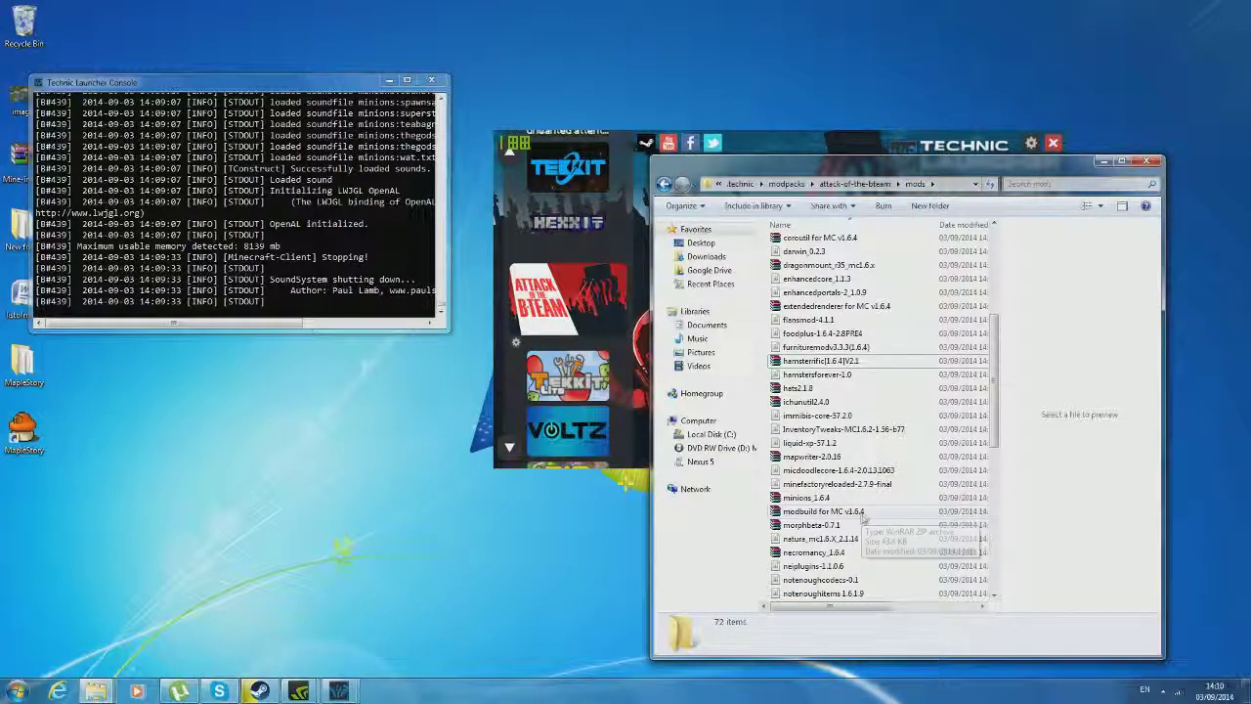
key(Delete)
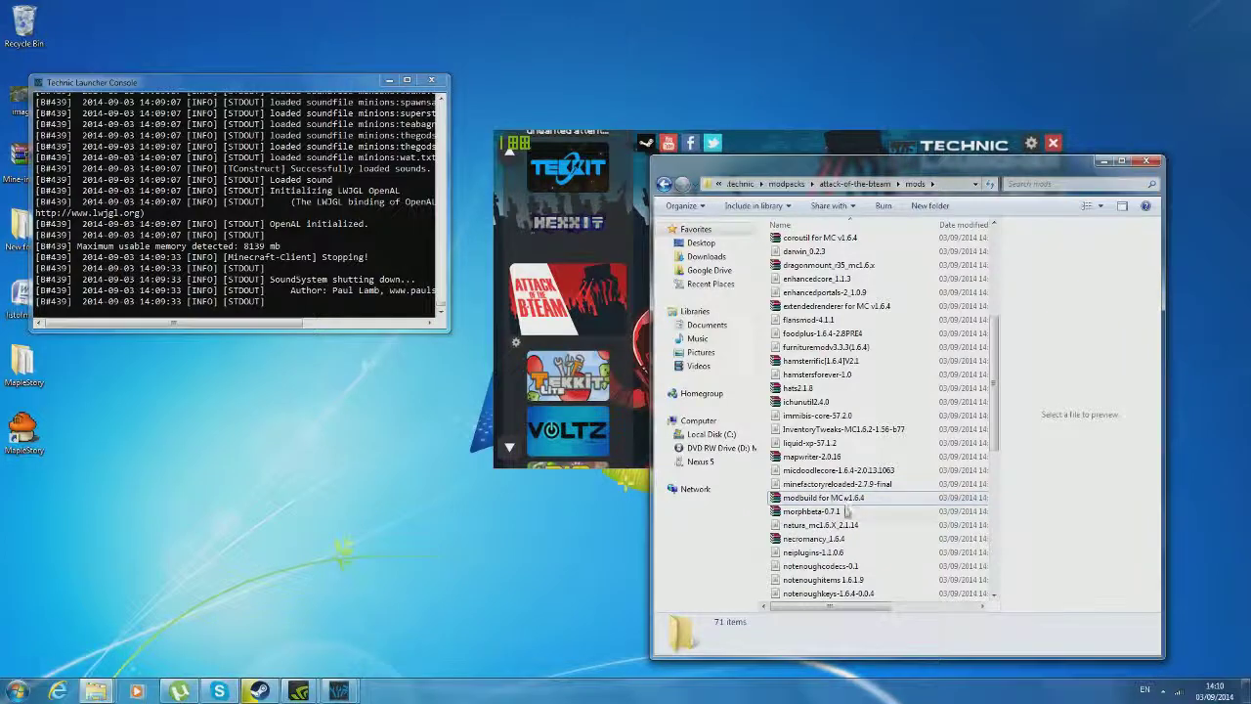
scroll(846, 502, down, 1)
click(838, 483)
key(Delete)
key(Delete)
- Delete all six projectred files together: base, compat, integration, lighting, mechanical-BETA and world
scroll(838, 494, down, 3)
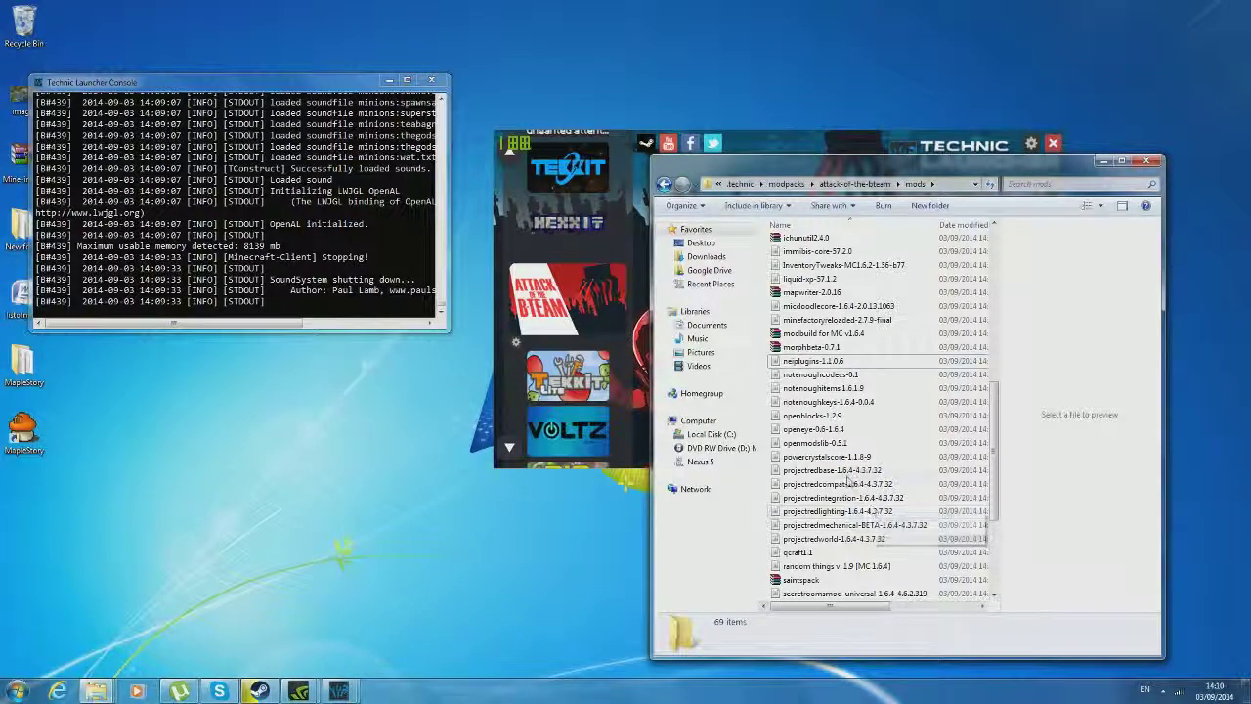
click(871, 474)
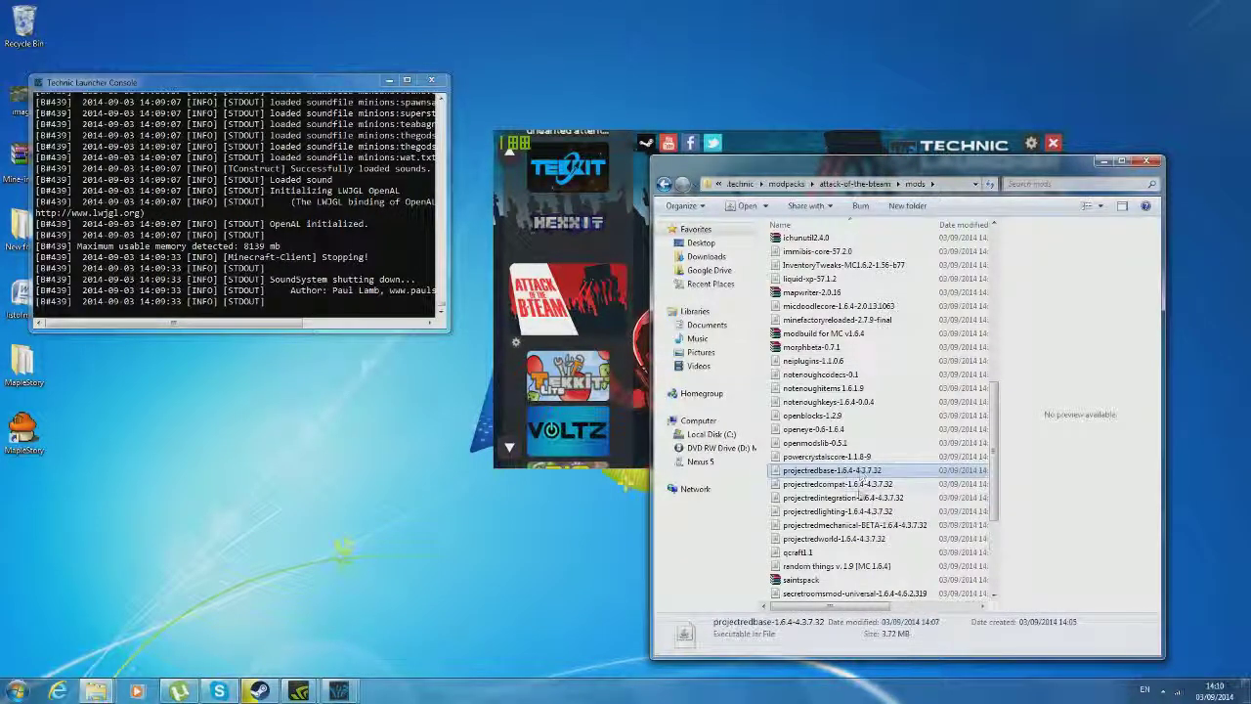
ctrl+click(860, 485)
ctrl+click(858, 498)
ctrl+click(850, 540)
key(Delete)
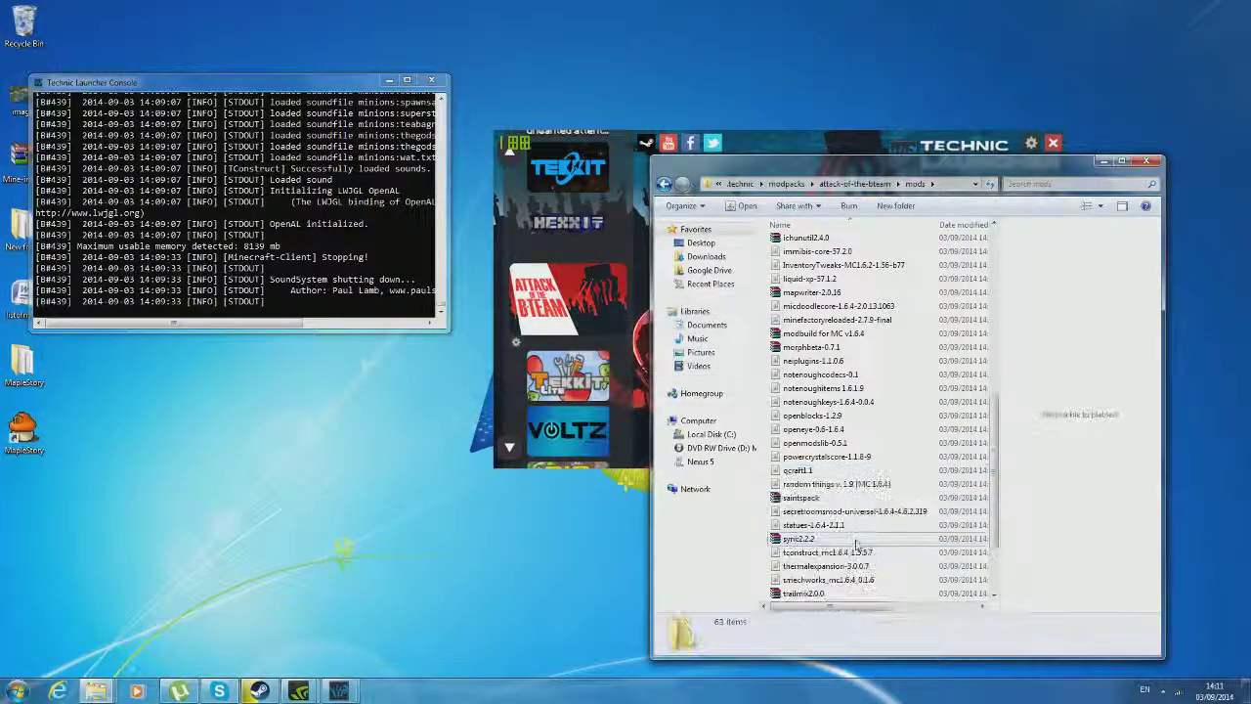
- Delete the statues-1.6.4-2.1.1 and secretroomsmod-universal files from the mods folder
click(824, 528)
key(Delete)
click(833, 511)
key(Delete)
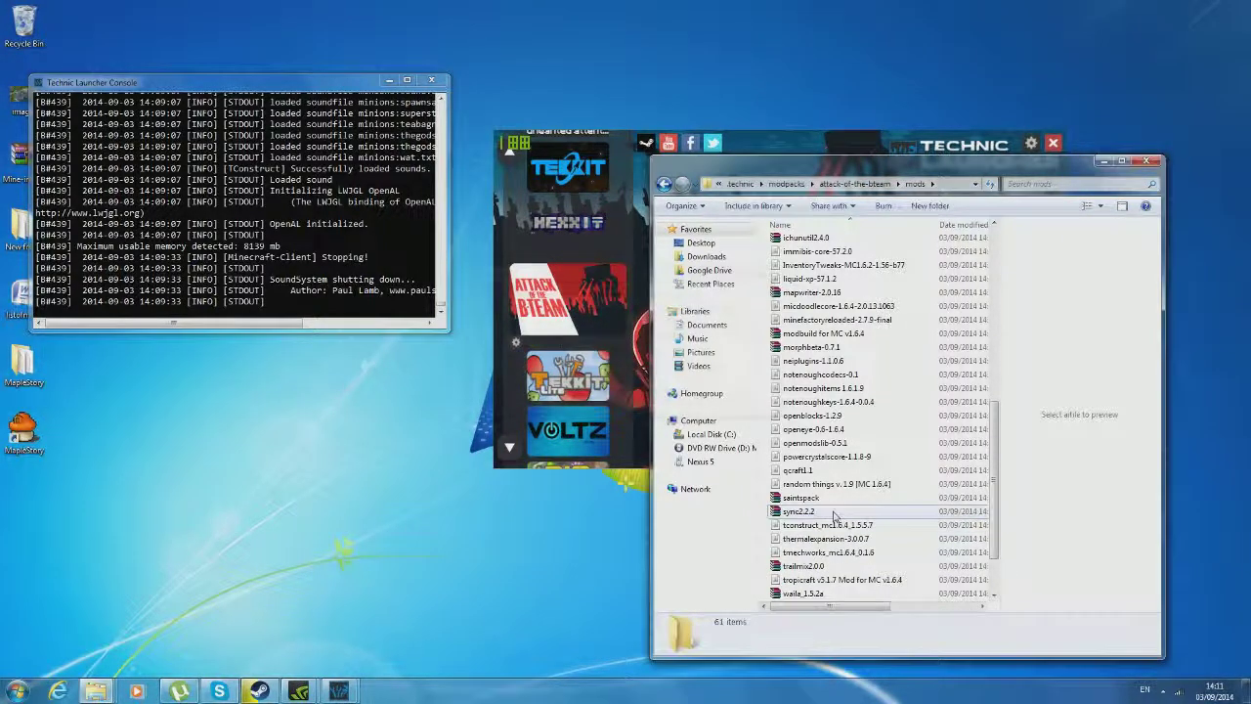
- Delete the waila_1.5.2a, tropicraft v5.1.7, weather v1.591, witchery-1.6.4-0.19.2 and worldofdinos-1.1 files near the end of the mods list
scroll(838, 536, down, 1)
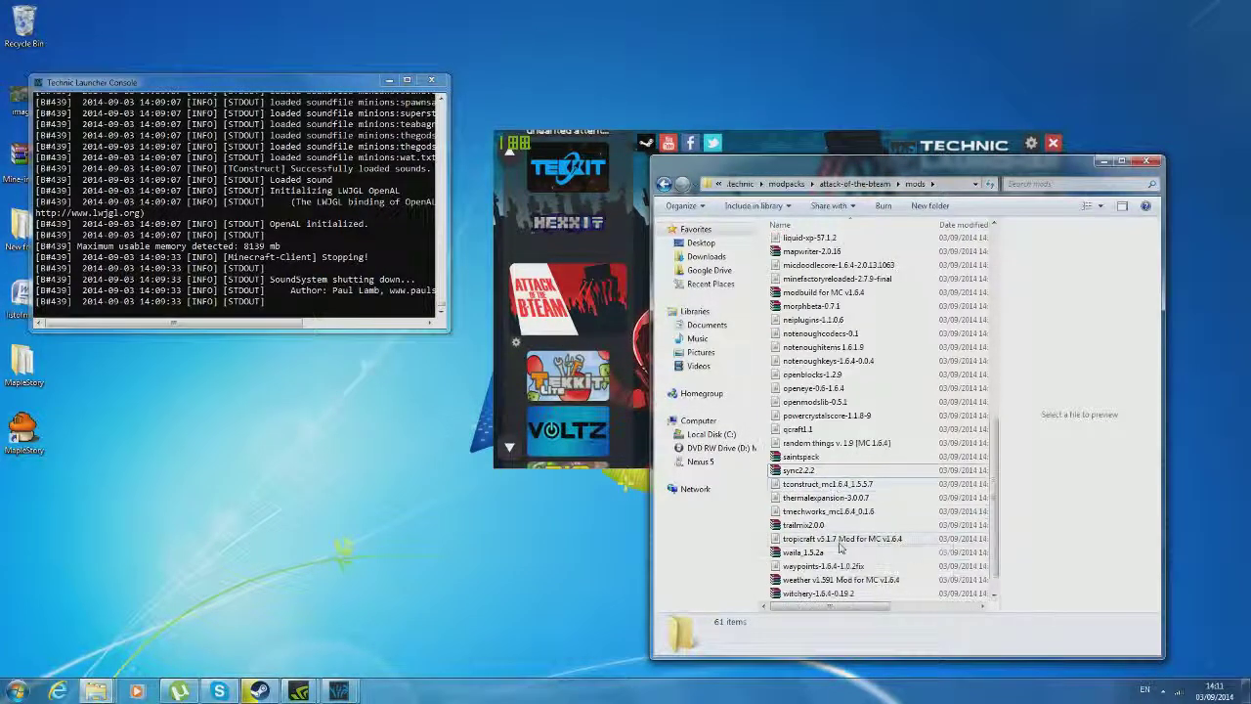
click(843, 554)
key(Delete)
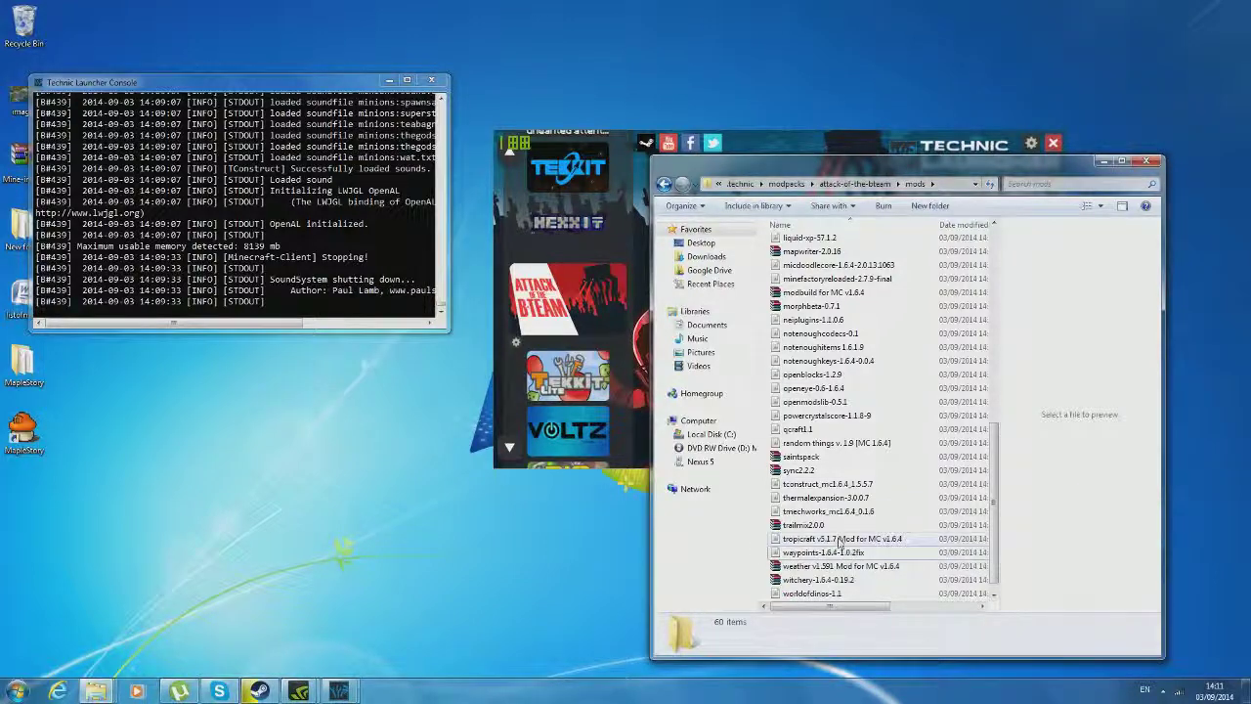
click(838, 539)
key(Delete)
click(846, 554)
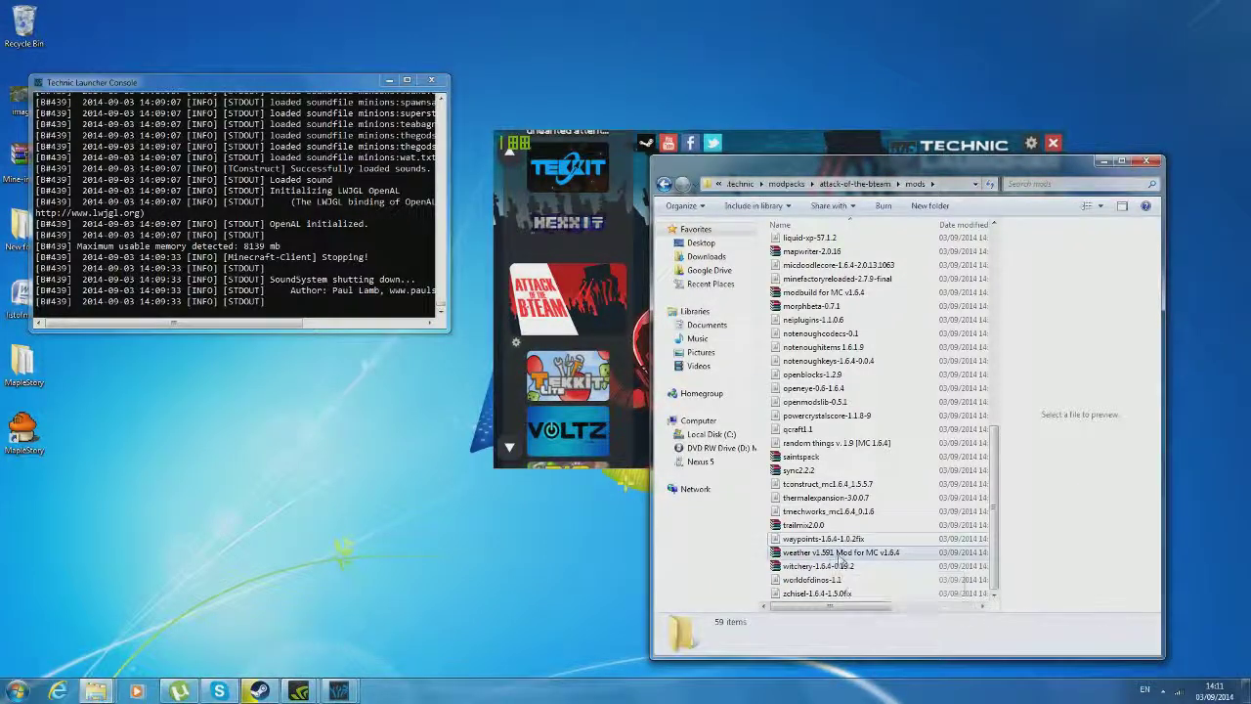
key(Delete)
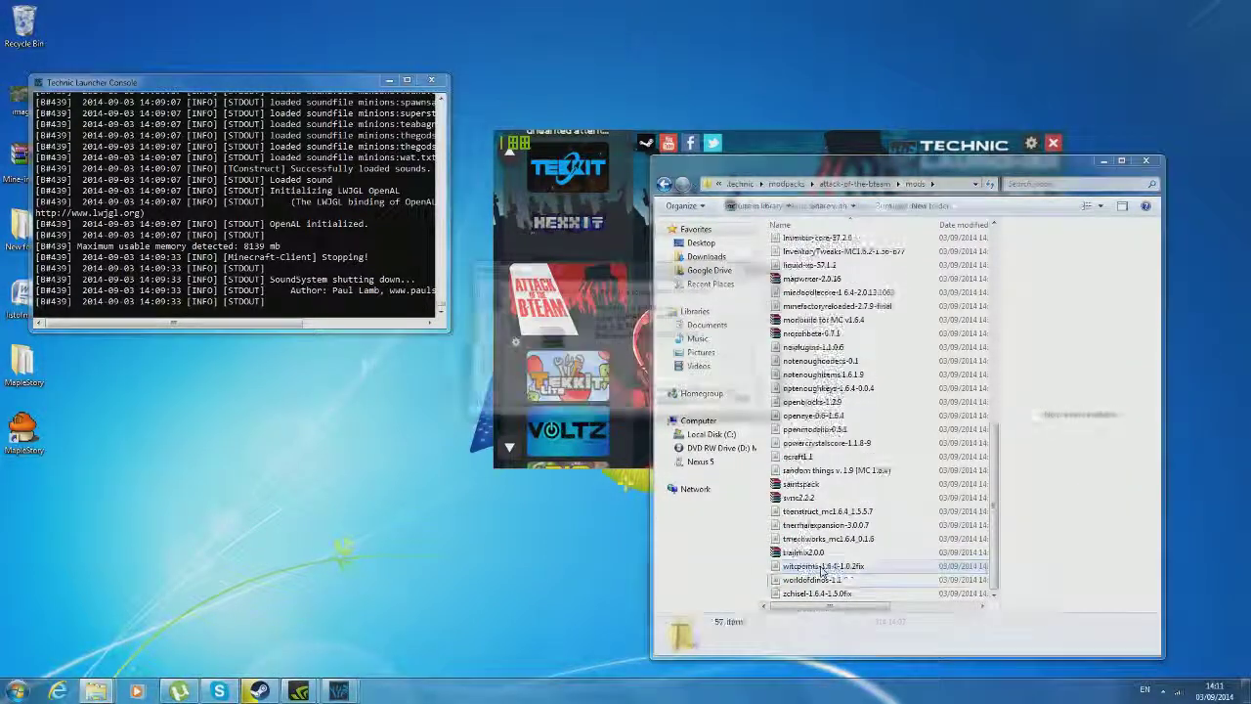
click(819, 567)
key(Delete)
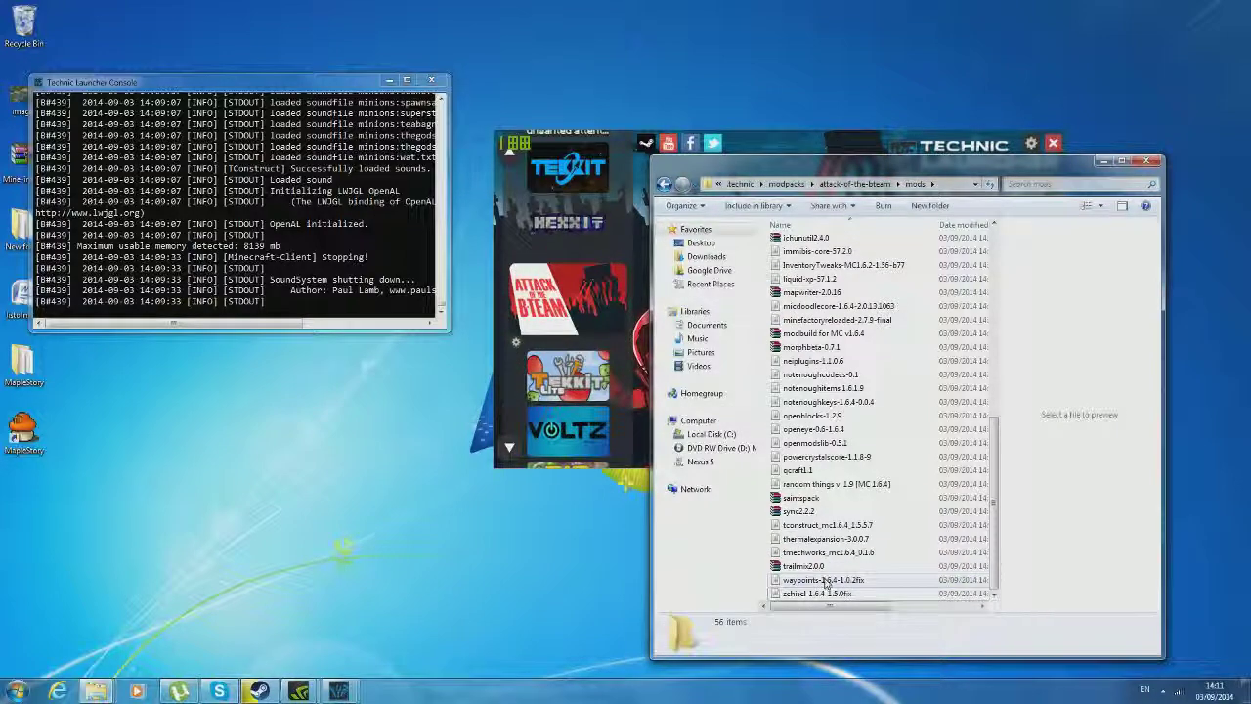
- Delete the advgen, archimedesships, artifice-1.1.3-243, autoblocks 1.0.0 and autoutils-1.6.4-1.0.1 files at the start of the mods list
scroll(830, 459, up, 10)
click(814, 272)
key(Delete)
click(814, 273)
key(Delete)
click(814, 272)
key(Delete)
click(826, 273)
key(Delete)
double_click(821, 272)
key(Delete)
click(748, 393)
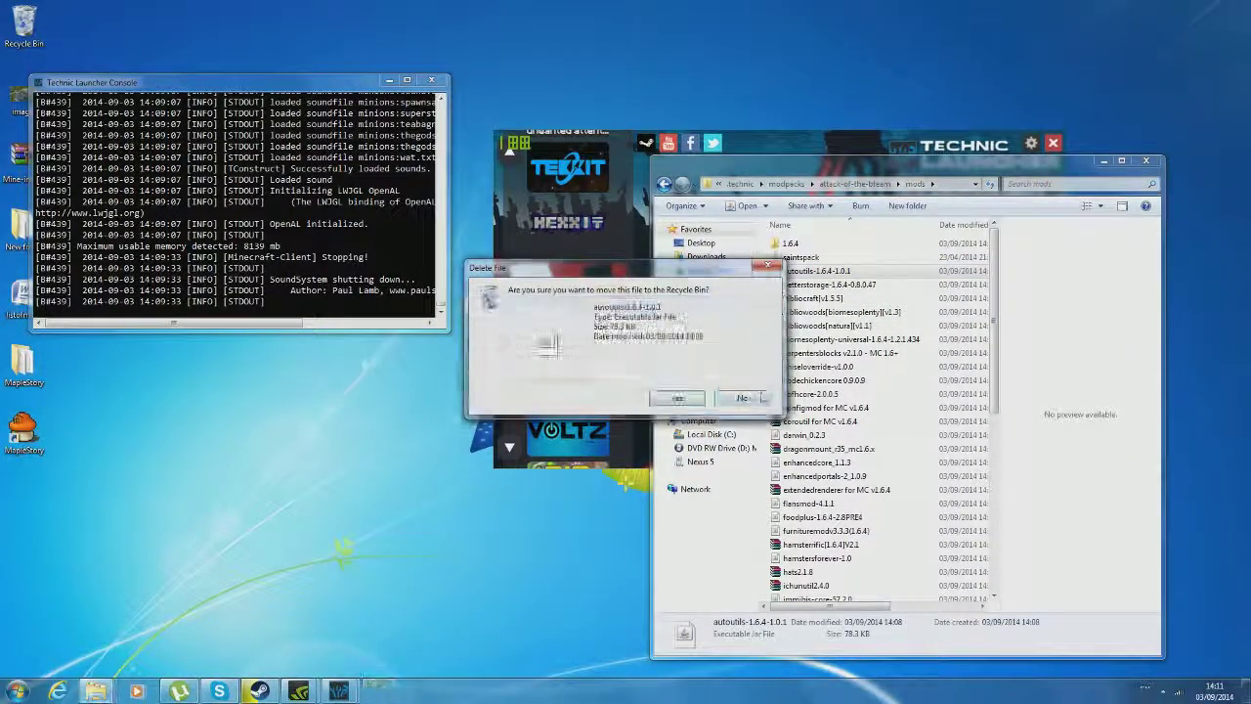
click(673, 396)
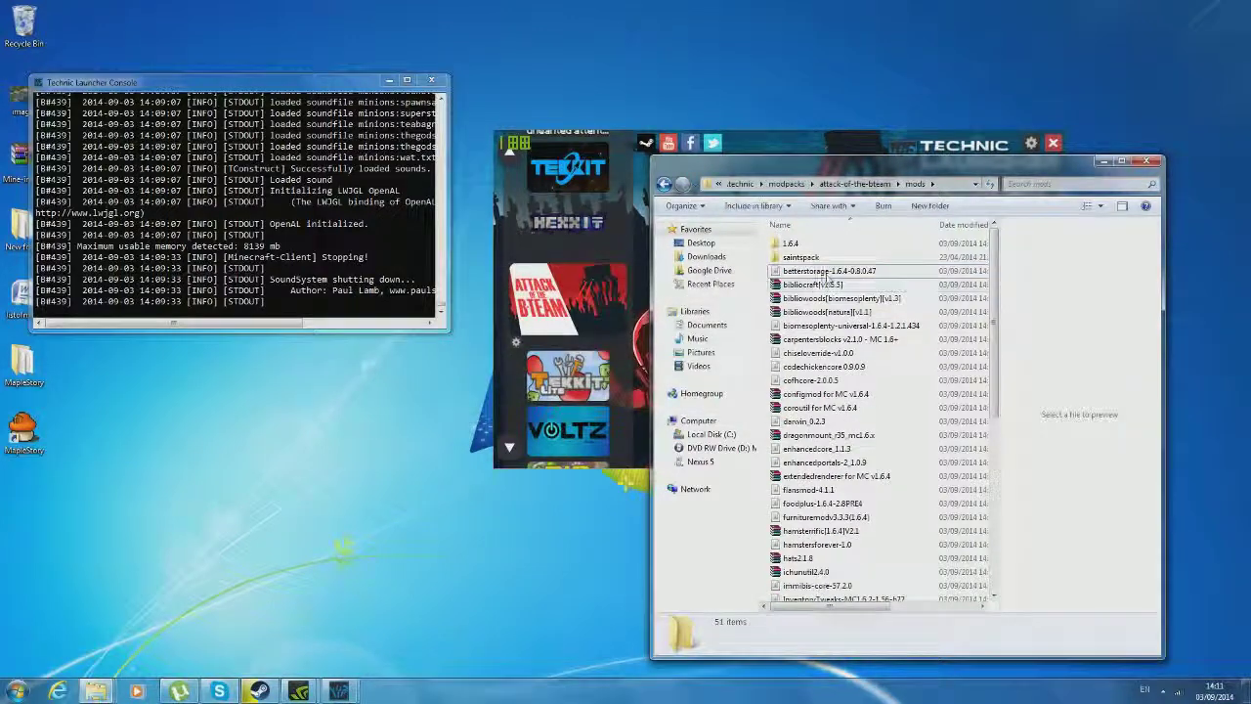
- Delete the bibliocraft file and both bibliowoods files (biomesoplenty and natura), and minimize the mods folder window
click(836, 283)
shift+click(837, 297)
key(Delete)
key(Return)
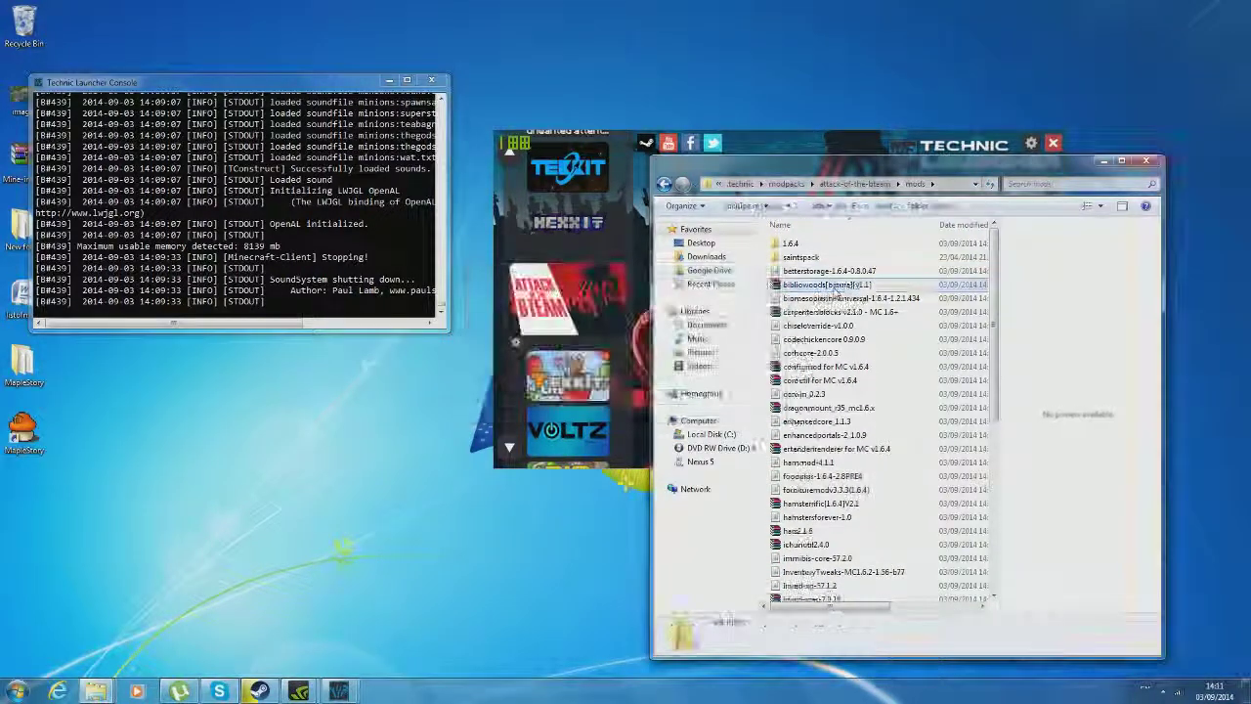
key(Delete)
key(Return)
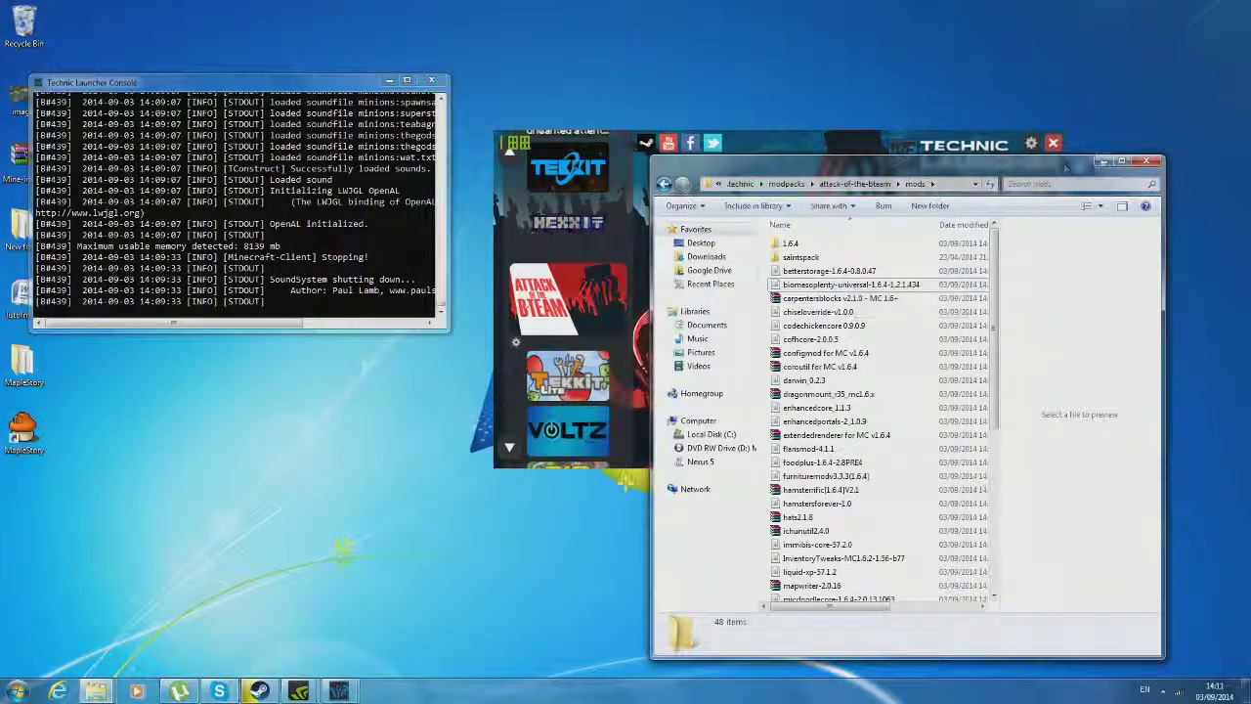
click(1101, 161)
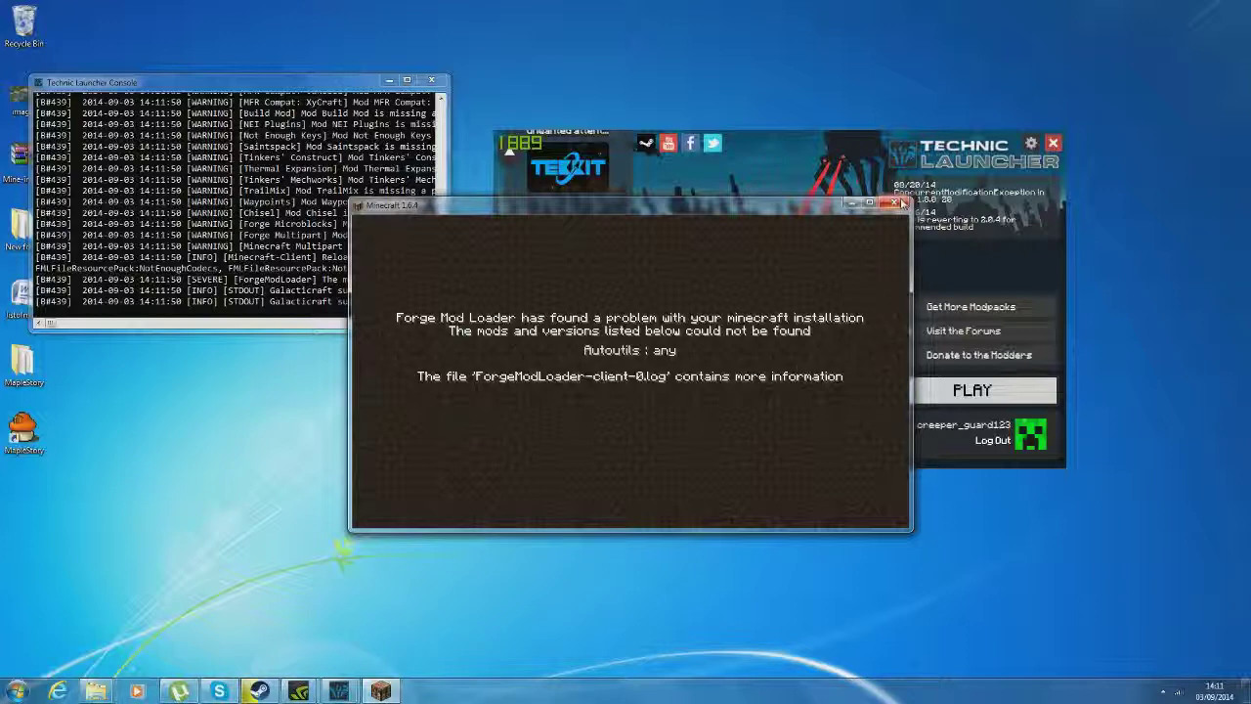
- Close the Minecraft window with the Forge Mod Loader error and go back to the attack-of-the-bteam folder
click(903, 203)
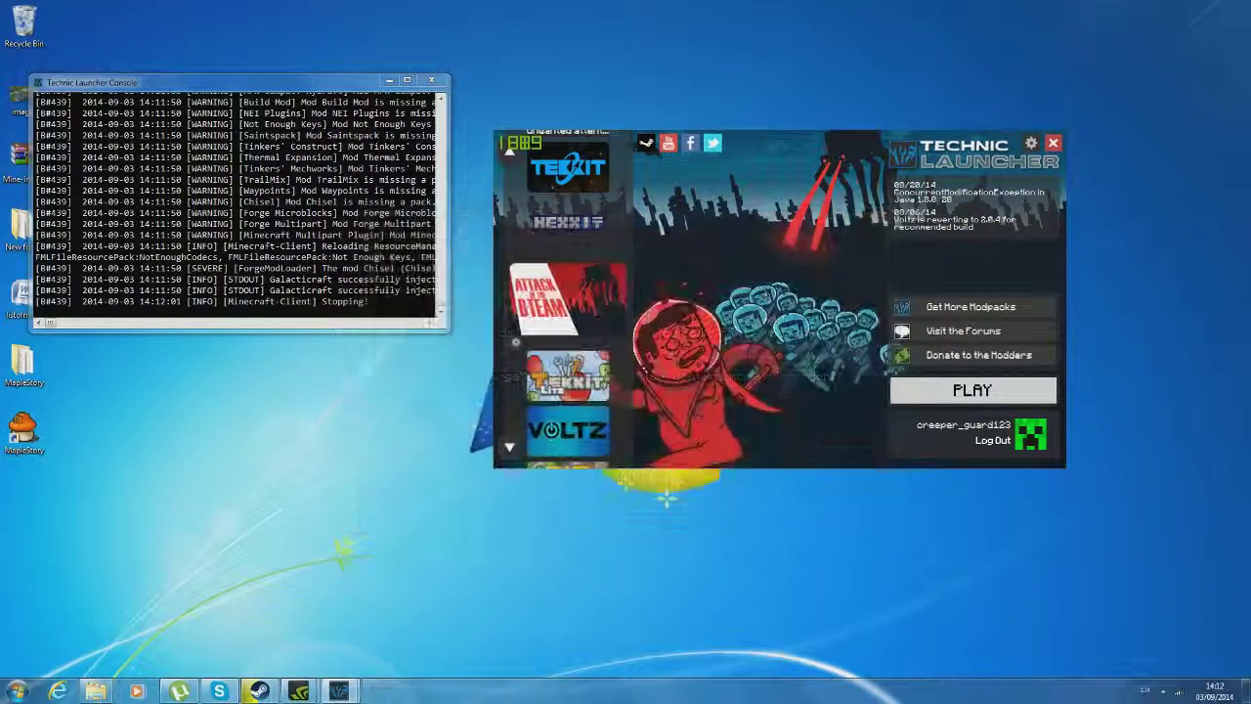
mouse_move(94, 691)
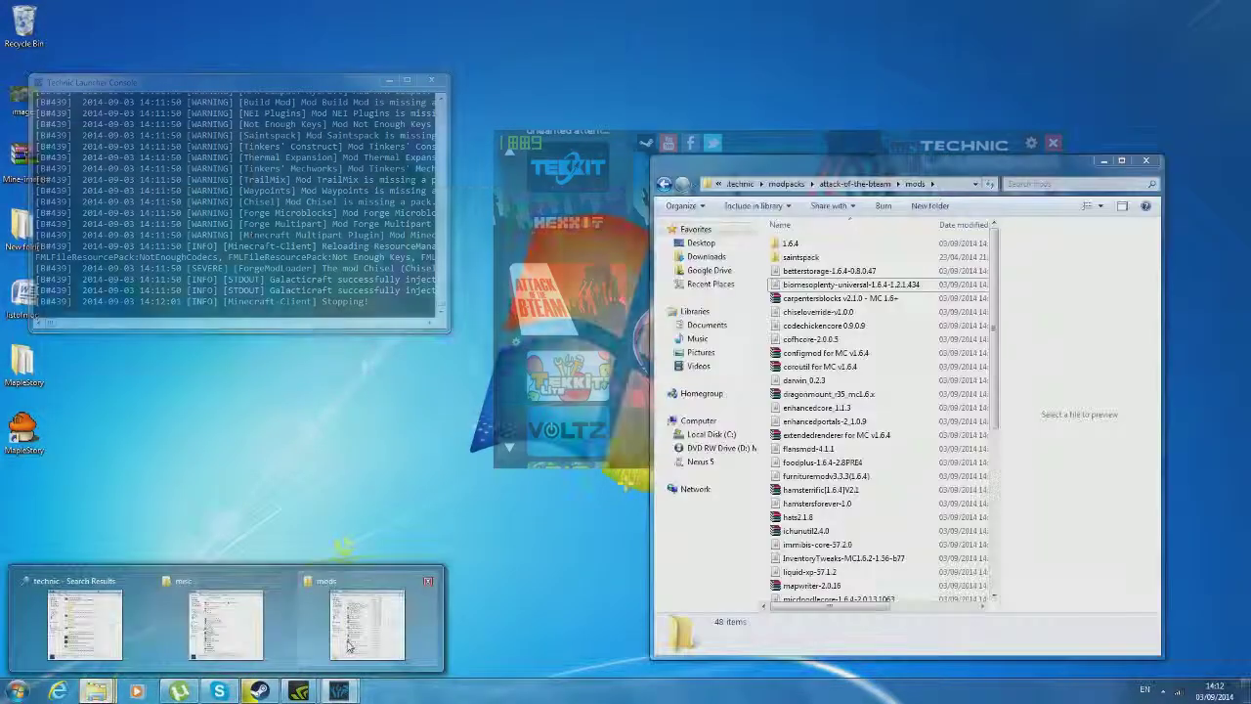
click(368, 619)
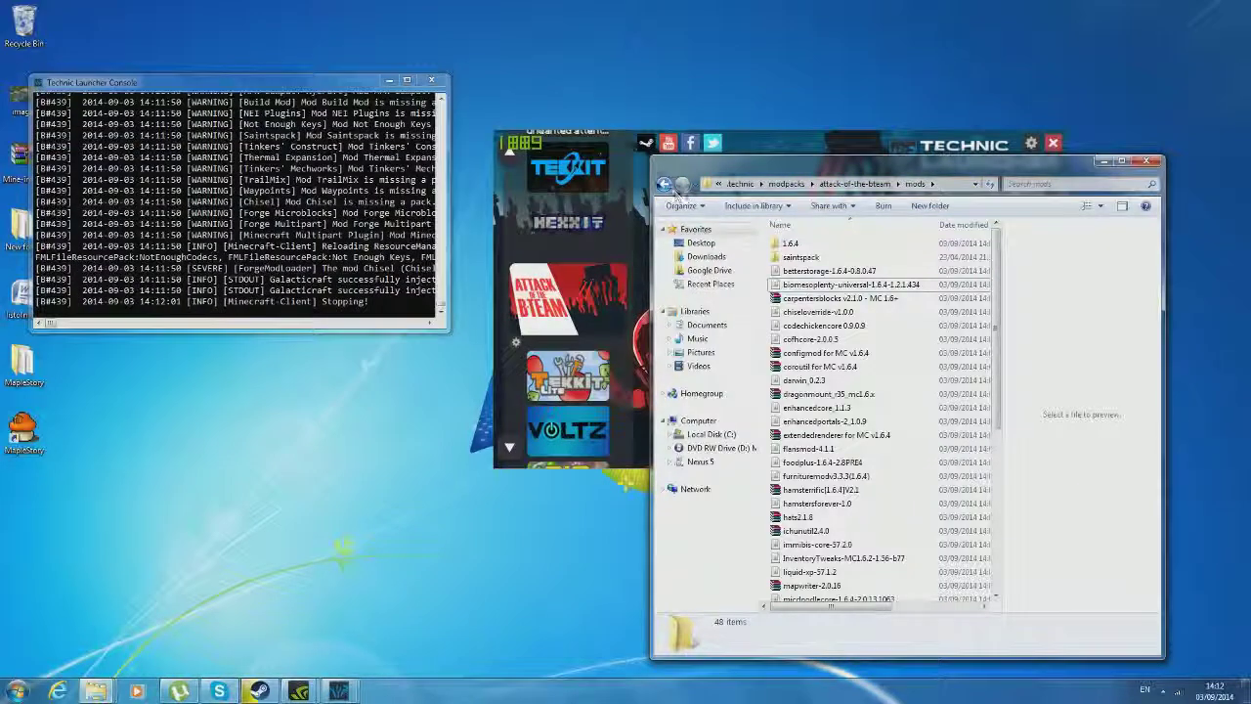
click(665, 185)
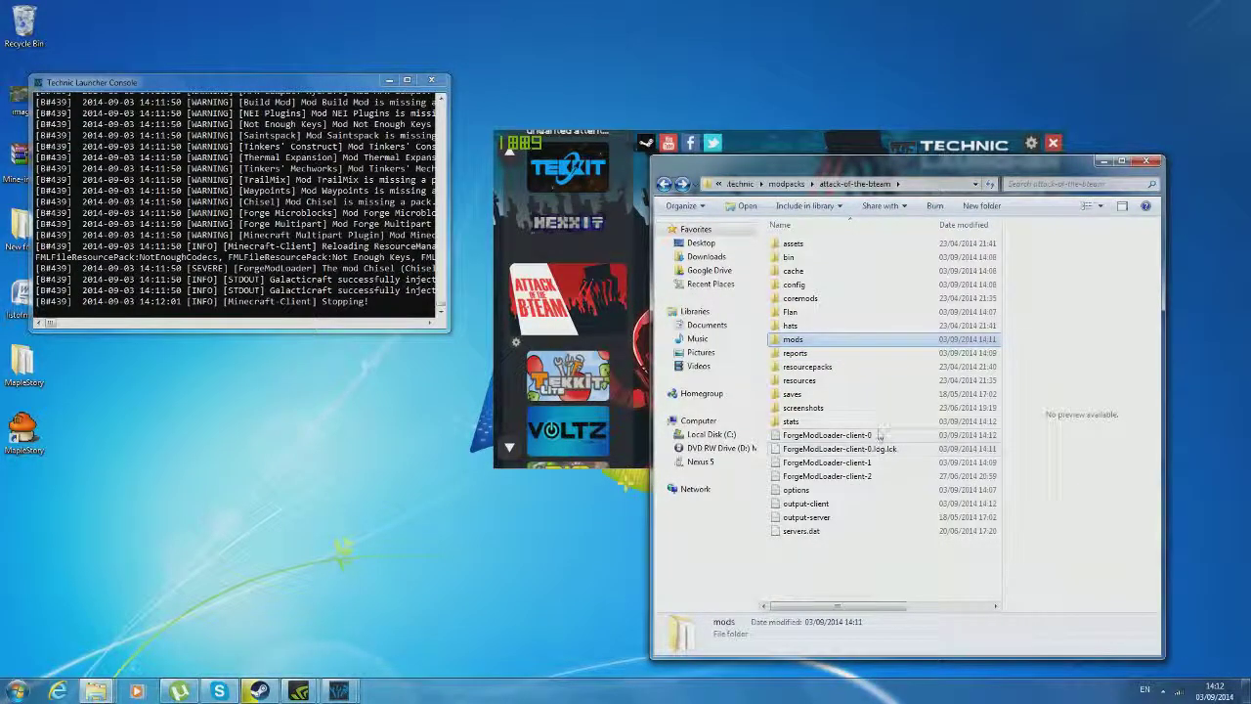
- Open the ForgeModLoader-client-0 log, read it through to its last entries, and minimize it
double_click(880, 436)
scroll(583, 341, down, 20)
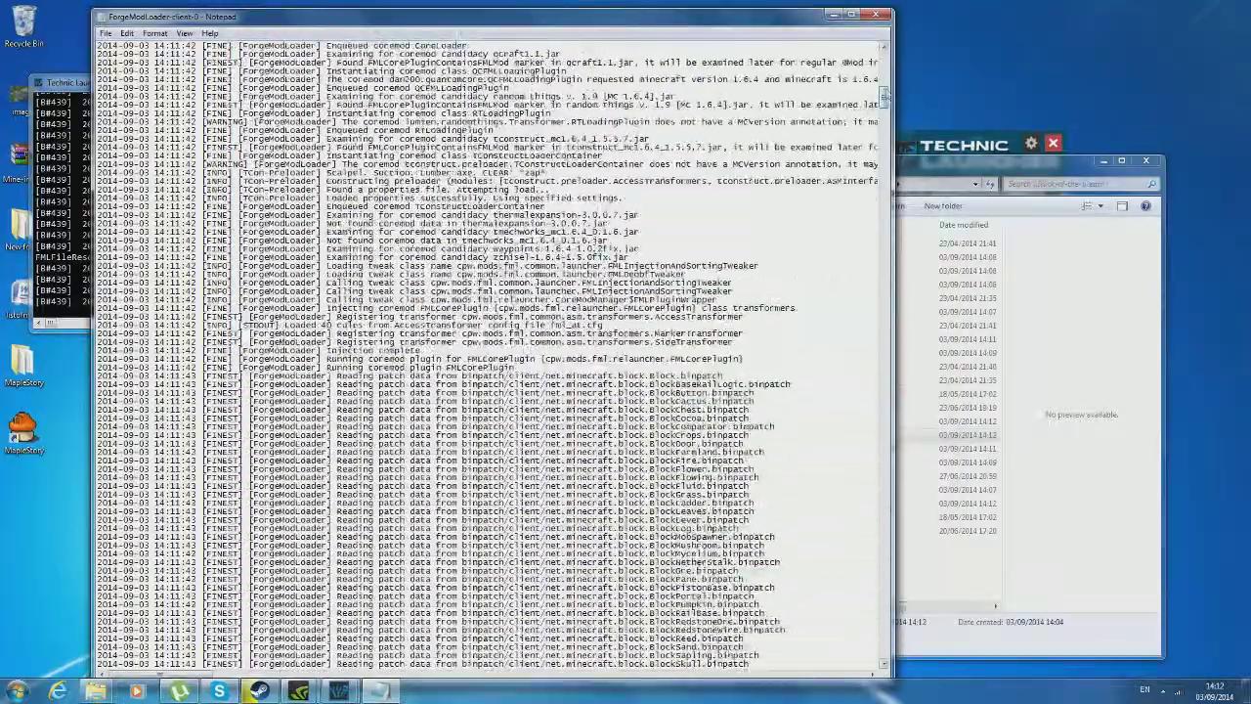
drag(886, 95, 880, 692)
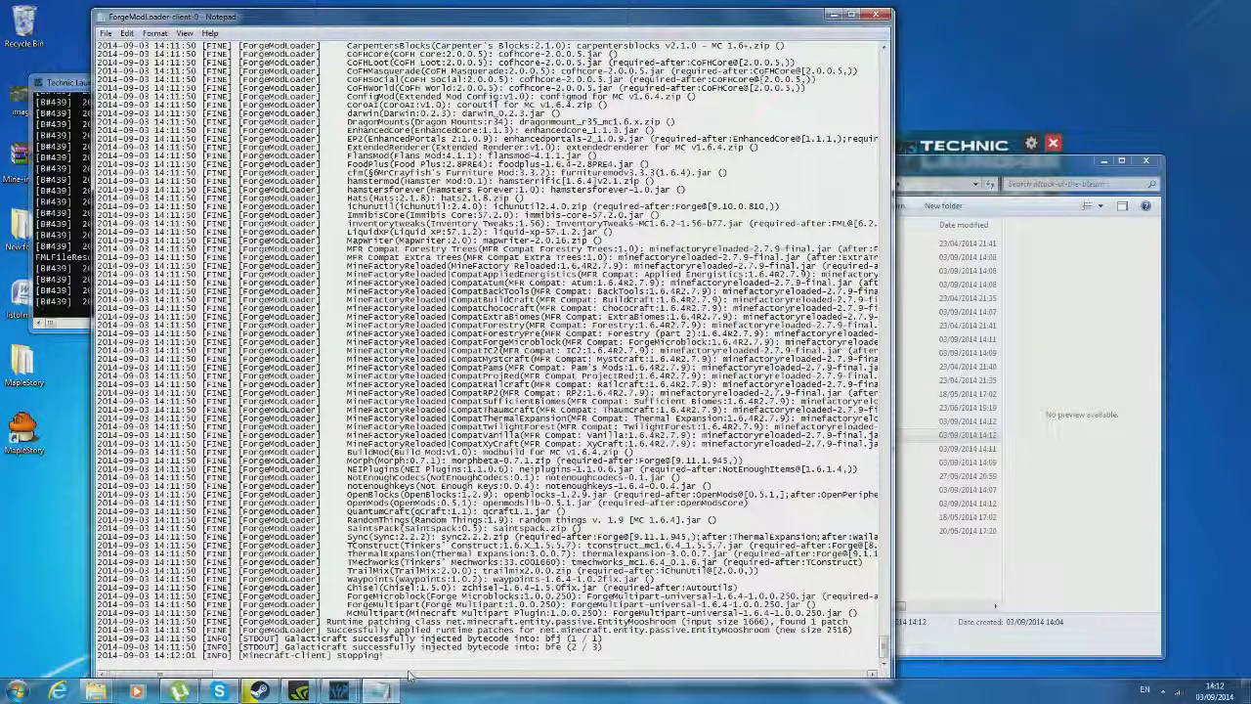
click(833, 15)
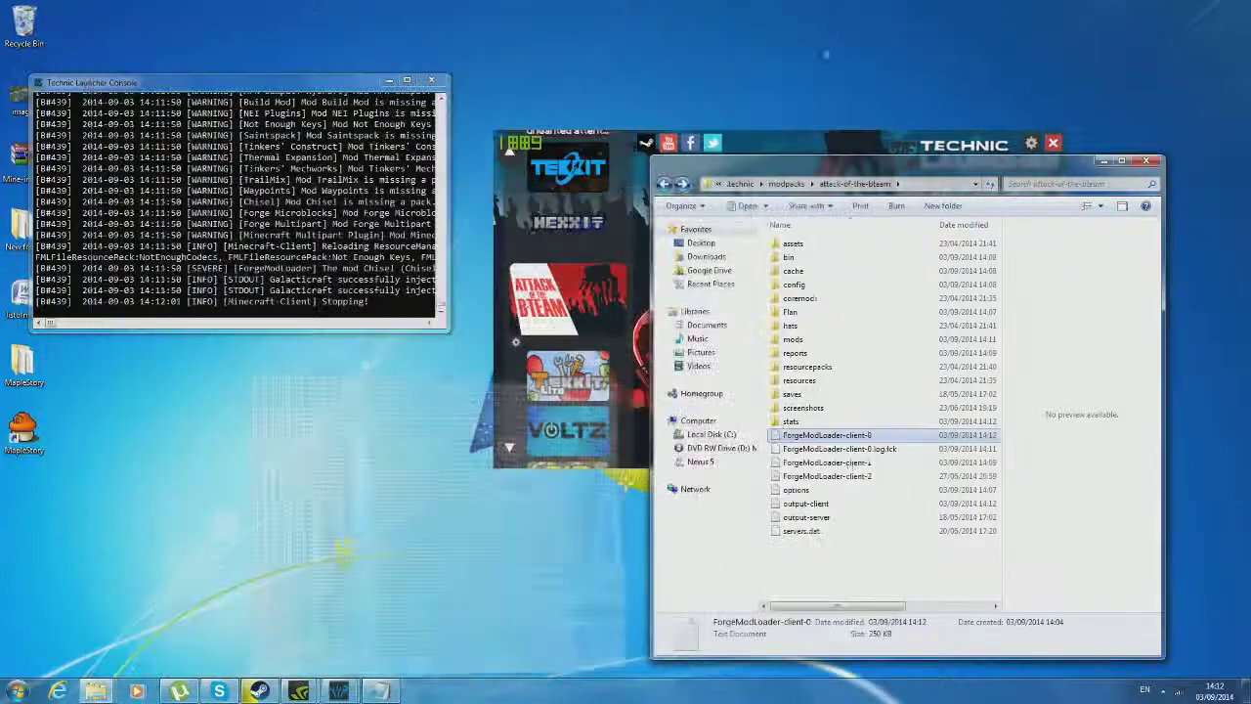
- Look into the coremods folder and delete the qcraft1.1 file from the mods folder
double_click(817, 298)
key(BackSpace)
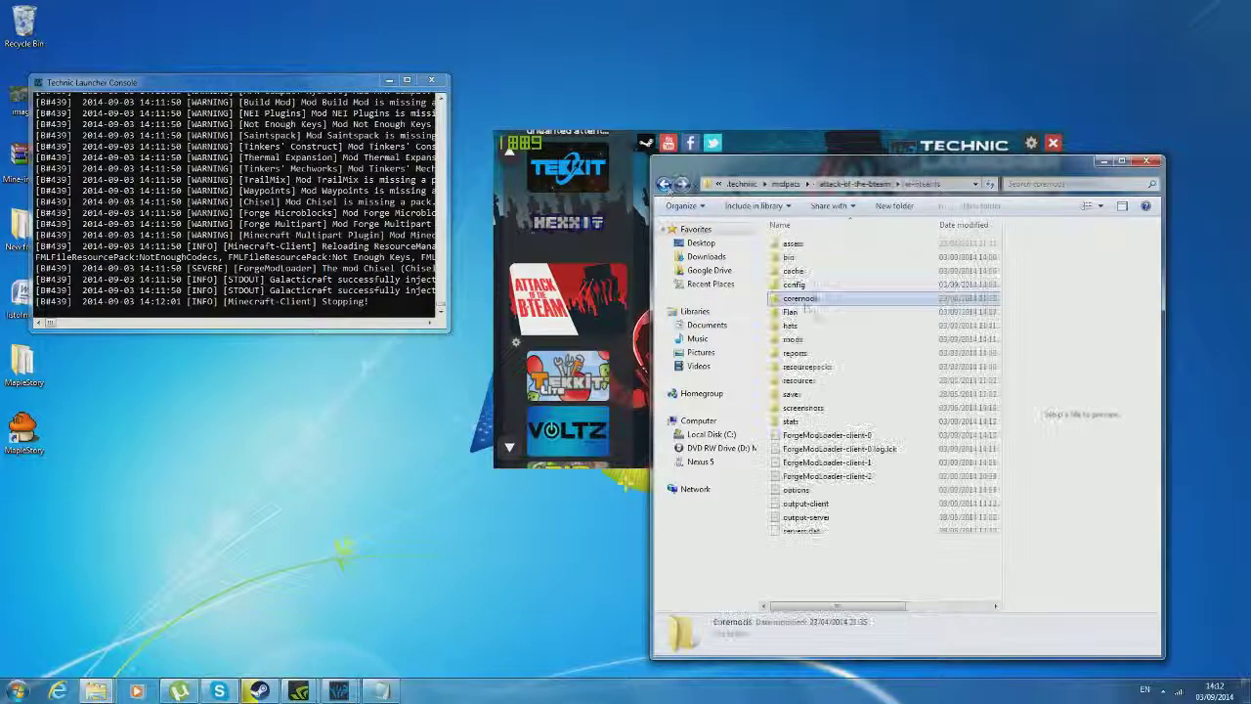
double_click(794, 338)
scroll(865, 388, down, 5)
scroll(870, 400, down, 2)
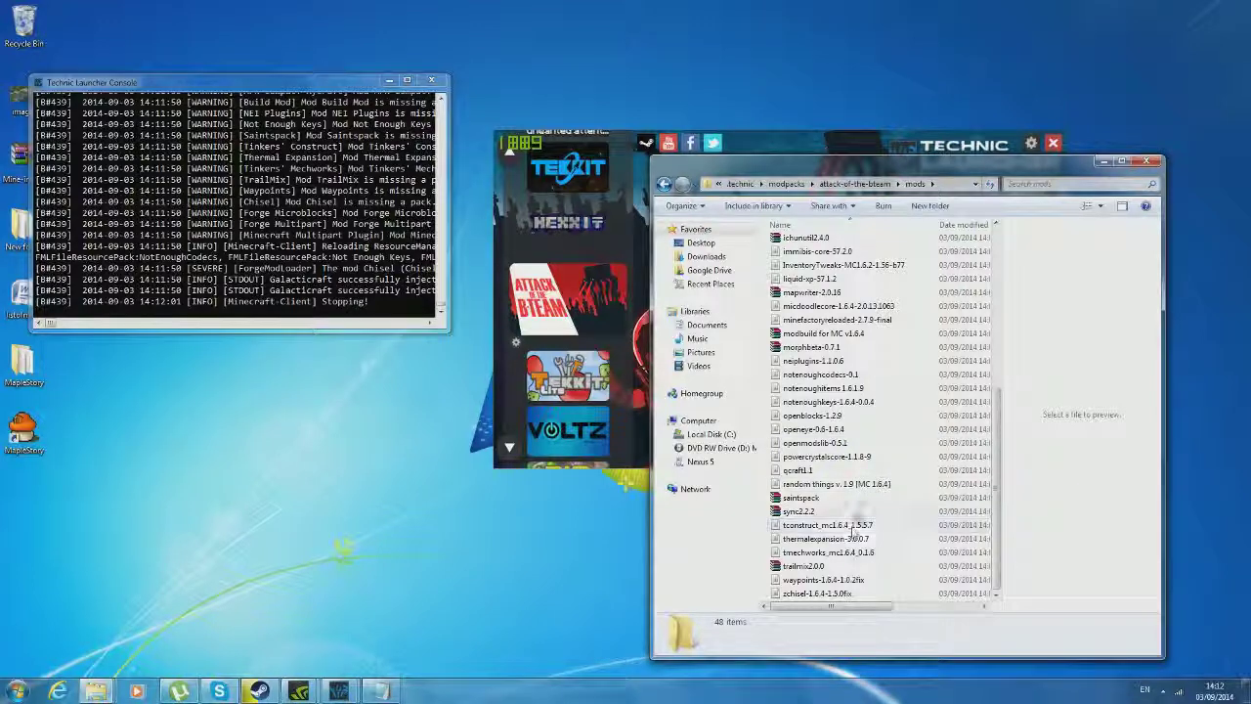
click(836, 473)
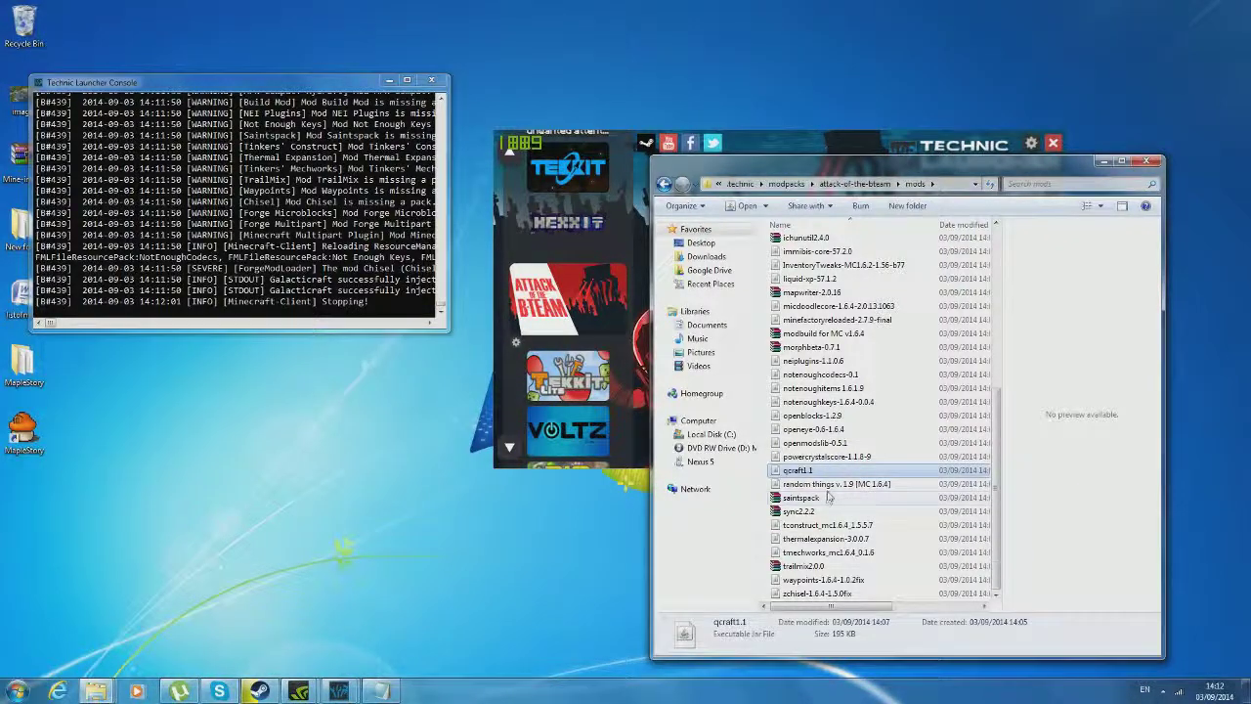
key(Delete)
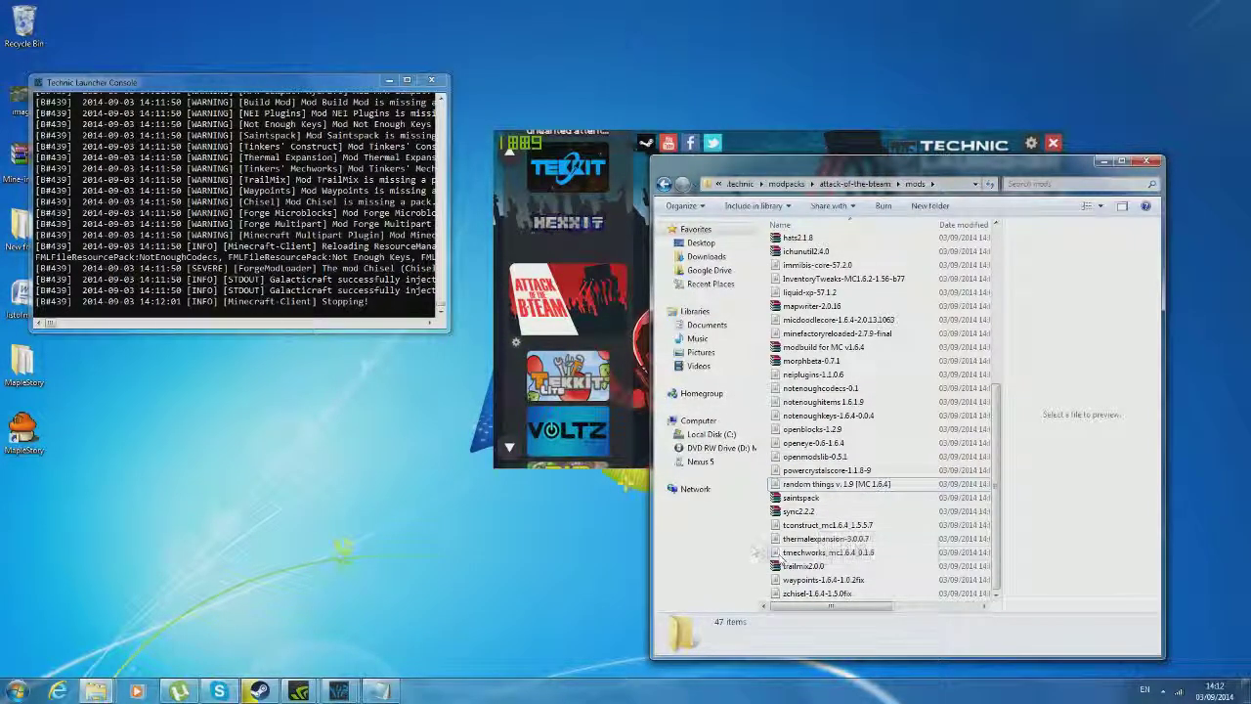
- Launch the Attack of the B-Team modpack and go from the mods folder up to the attack-of-the-bteam folder
click(998, 390)
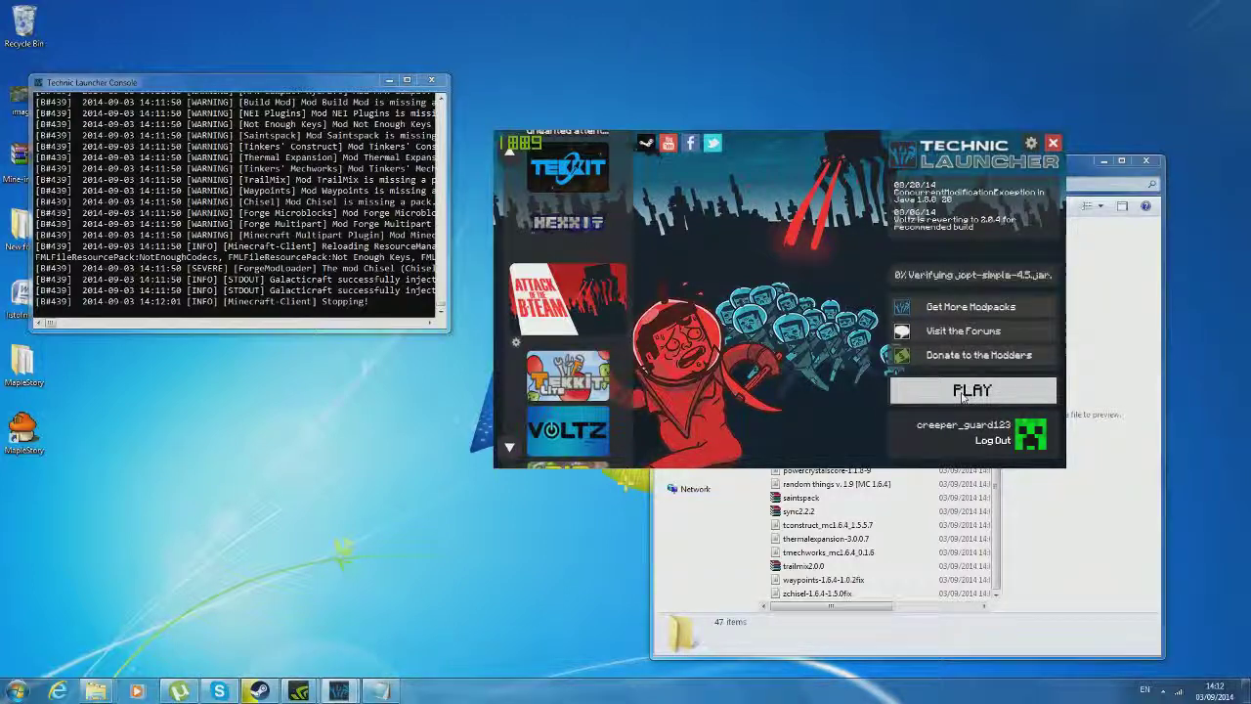
click(1089, 171)
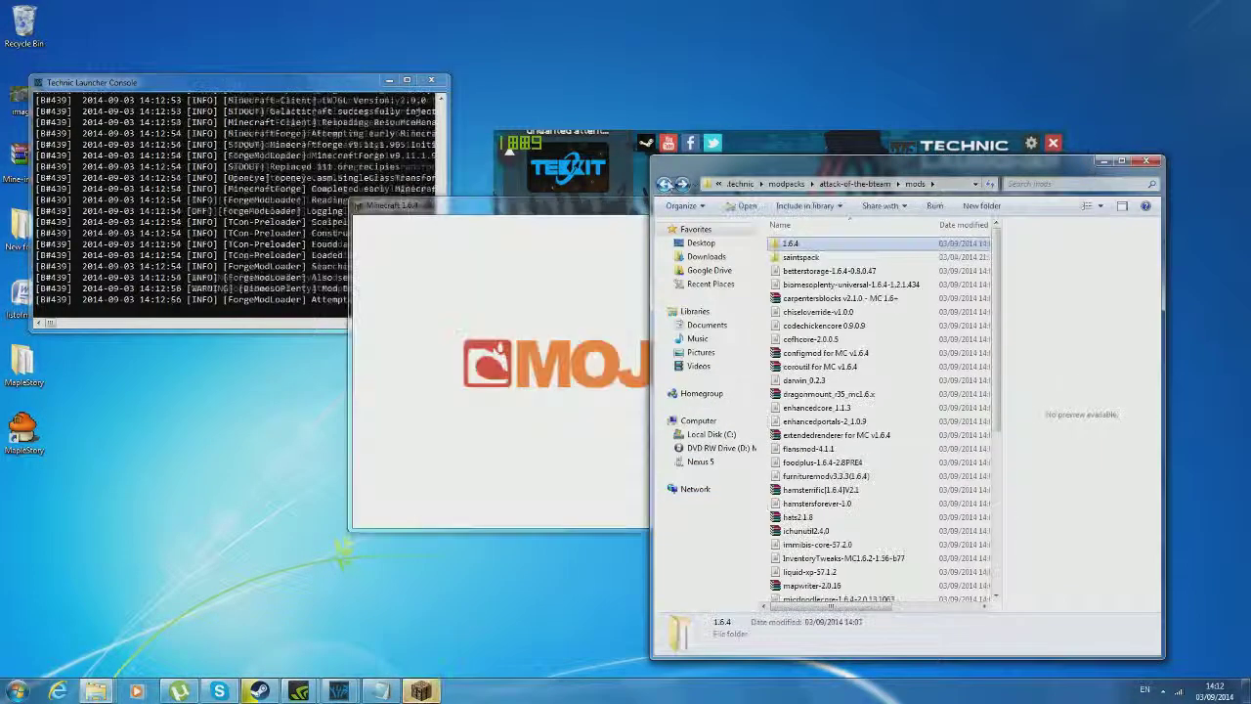
click(855, 184)
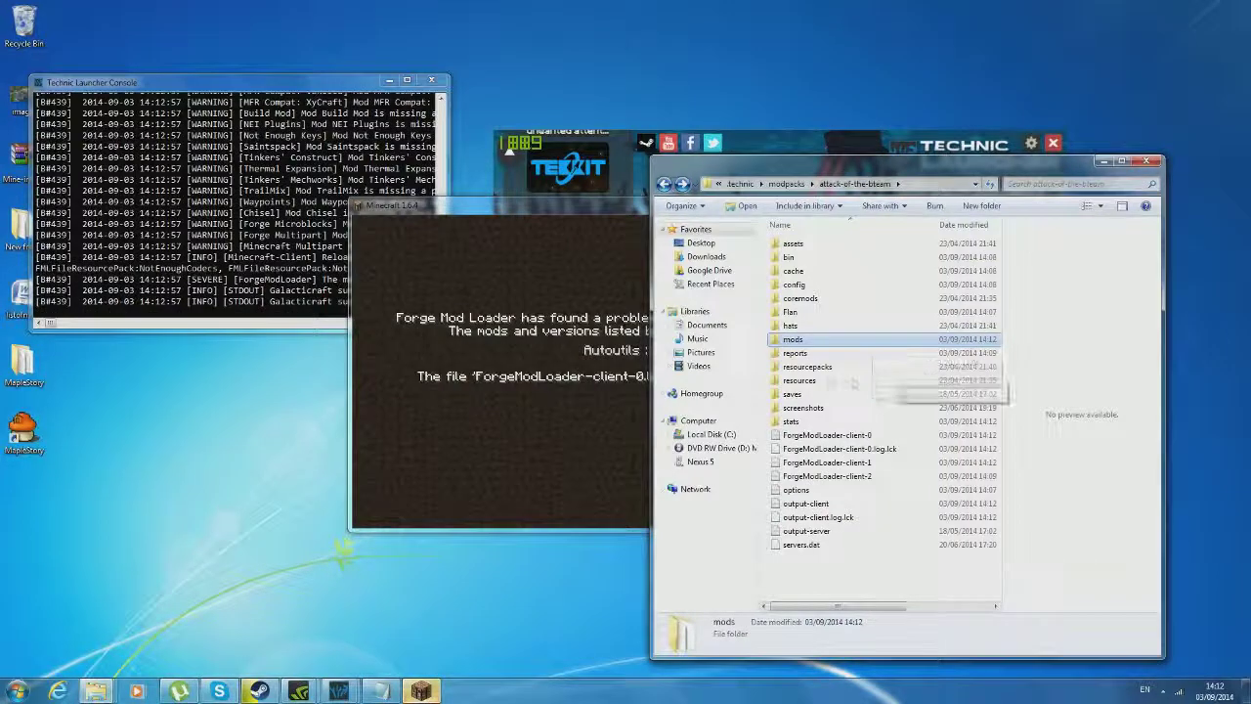
click(1014, 356)
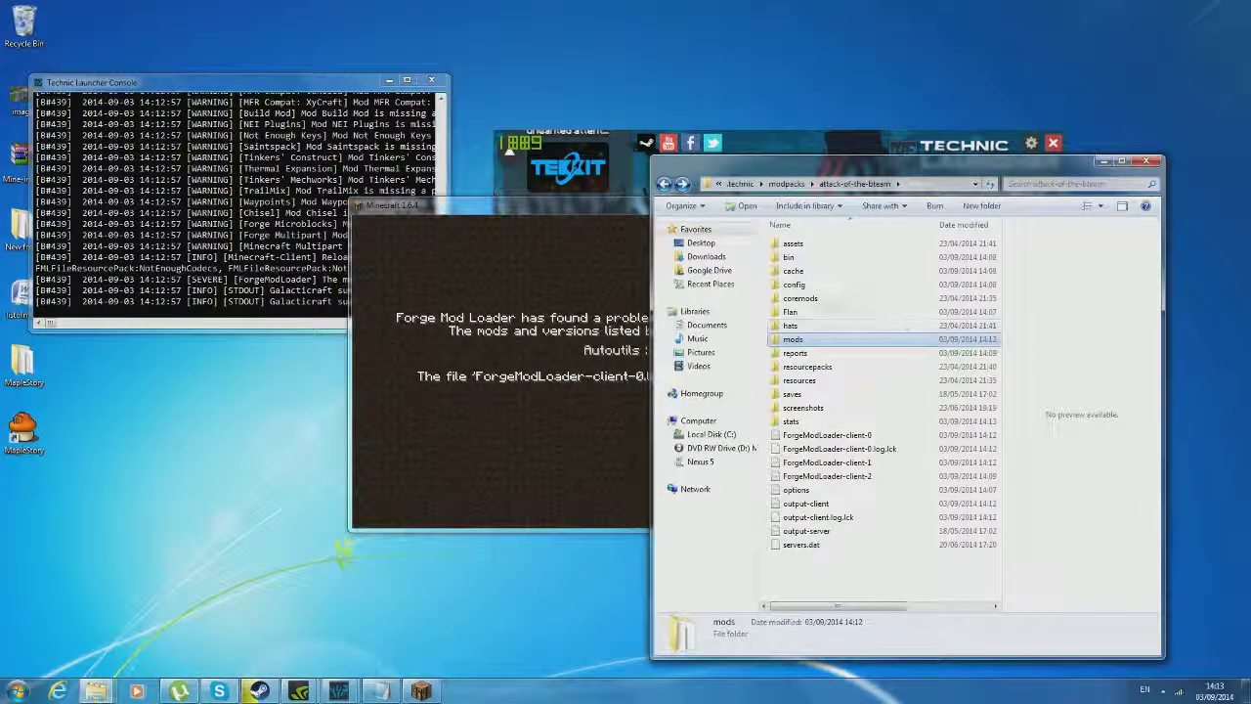
- Delete the Galacticraft folder from the modpack's config folder
double_click(819, 287)
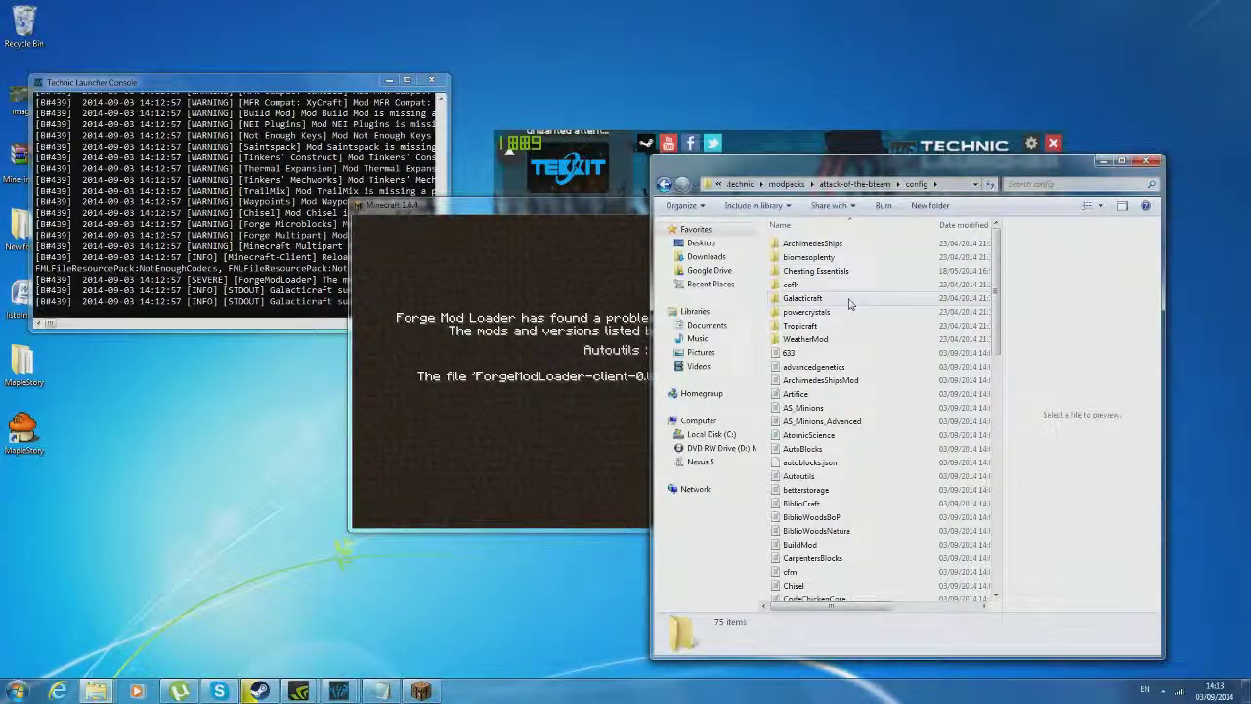
double_click(846, 300)
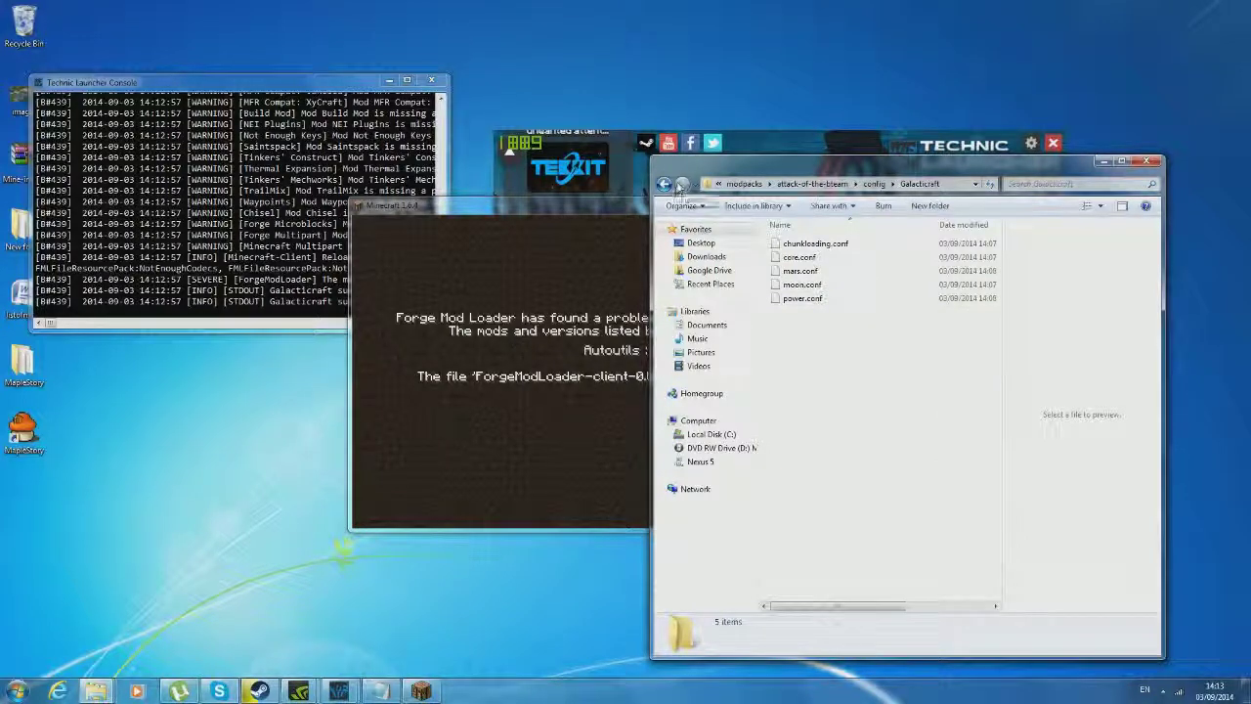
click(664, 184)
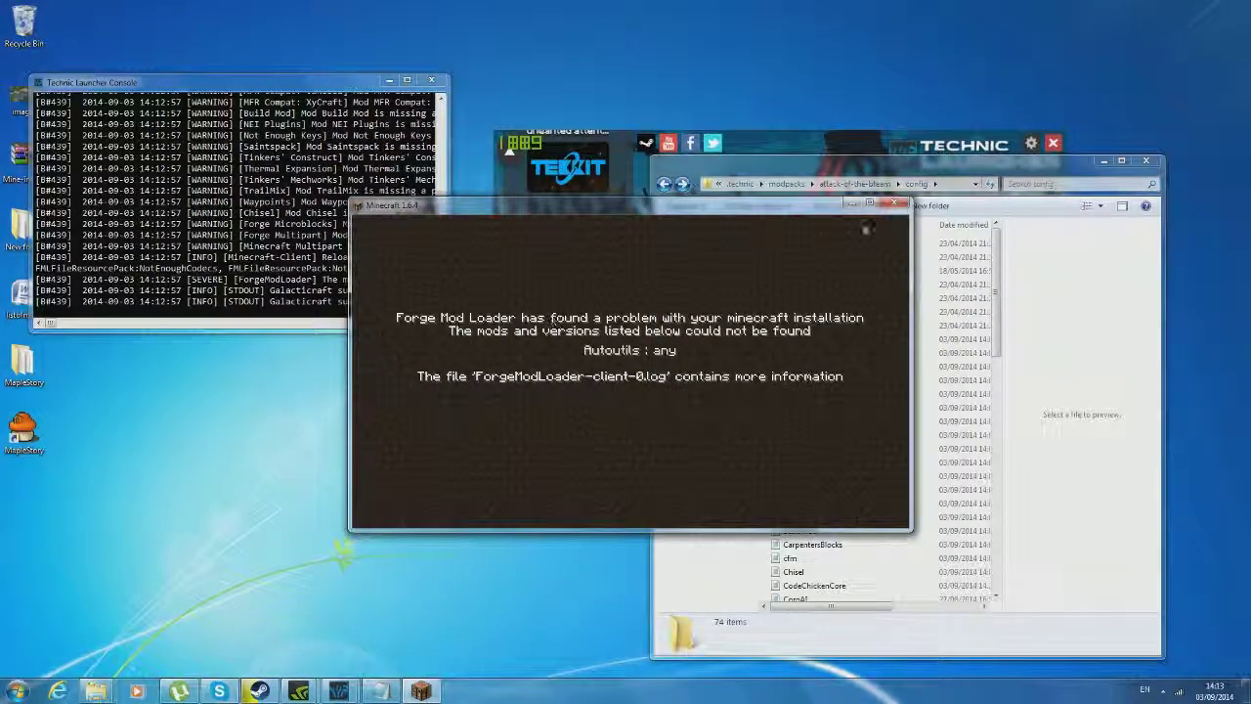
- Close the Minecraft error window, relaunch the modpack to retest it and close the game
click(898, 211)
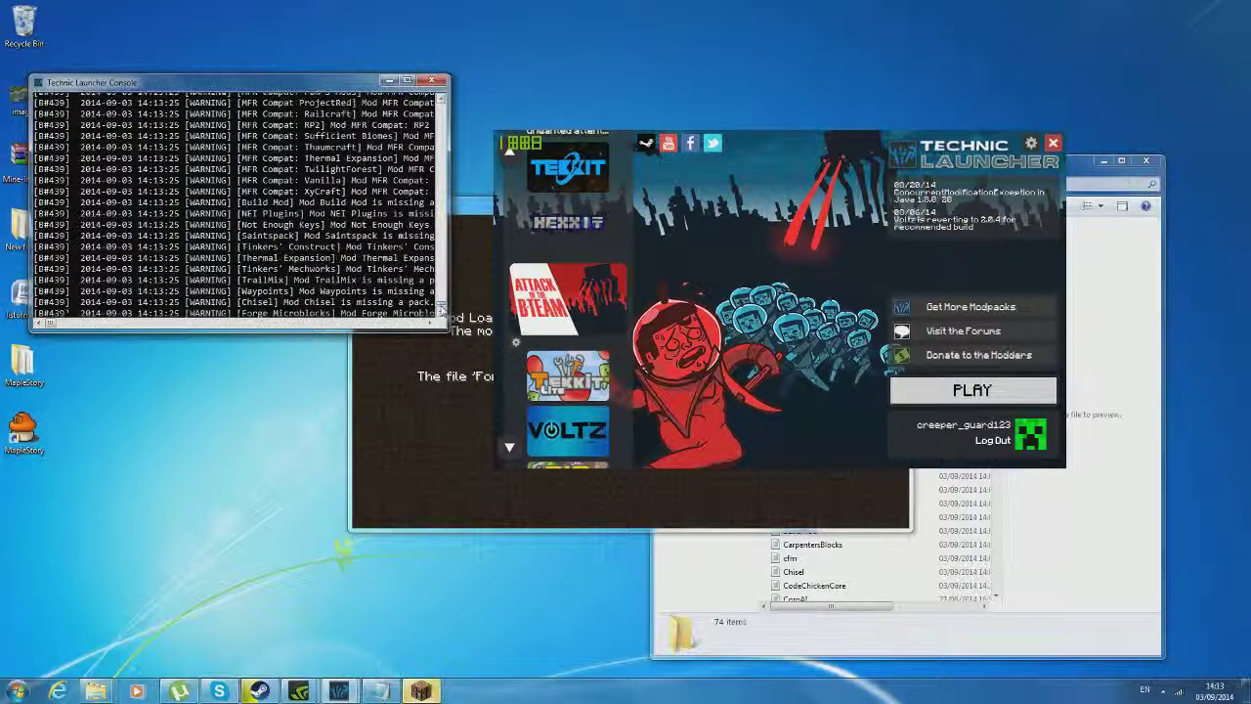
click(469, 394)
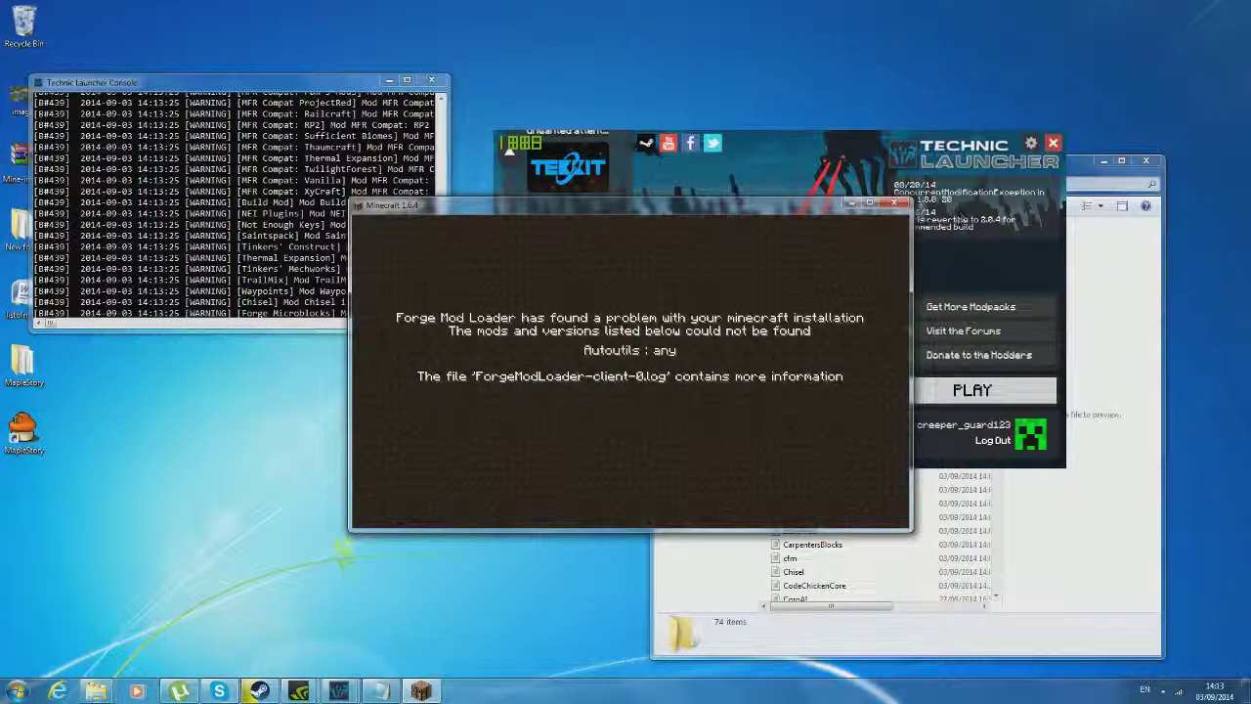
click(894, 203)
- Restore the autoutils-1.6.4-1.0.1 file from the Recycle Bin
double_click(24, 27)
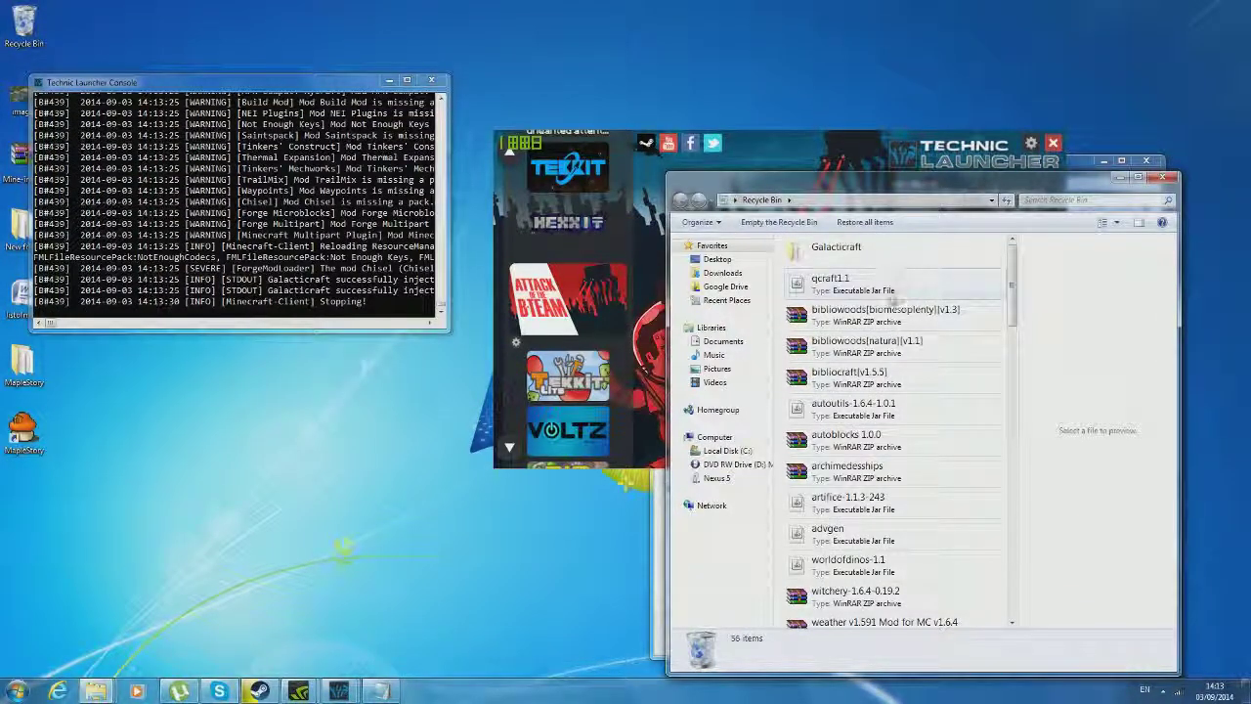
click(894, 409)
right_click(901, 407)
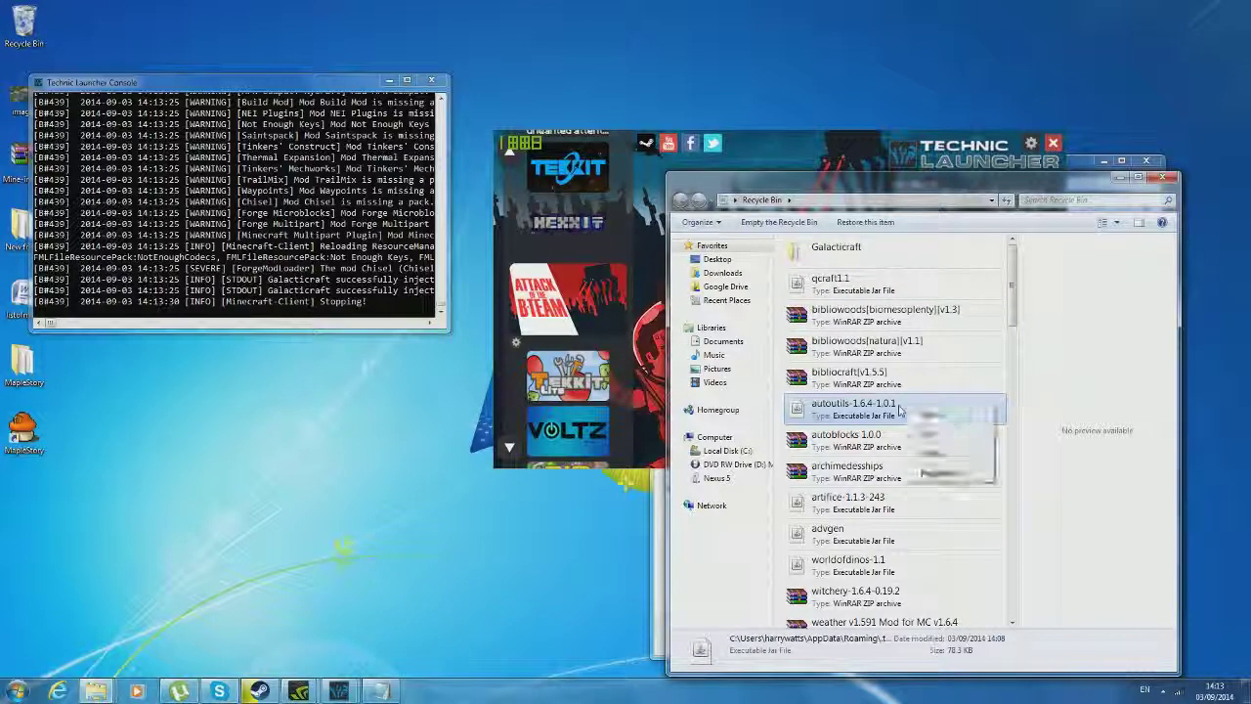
click(937, 420)
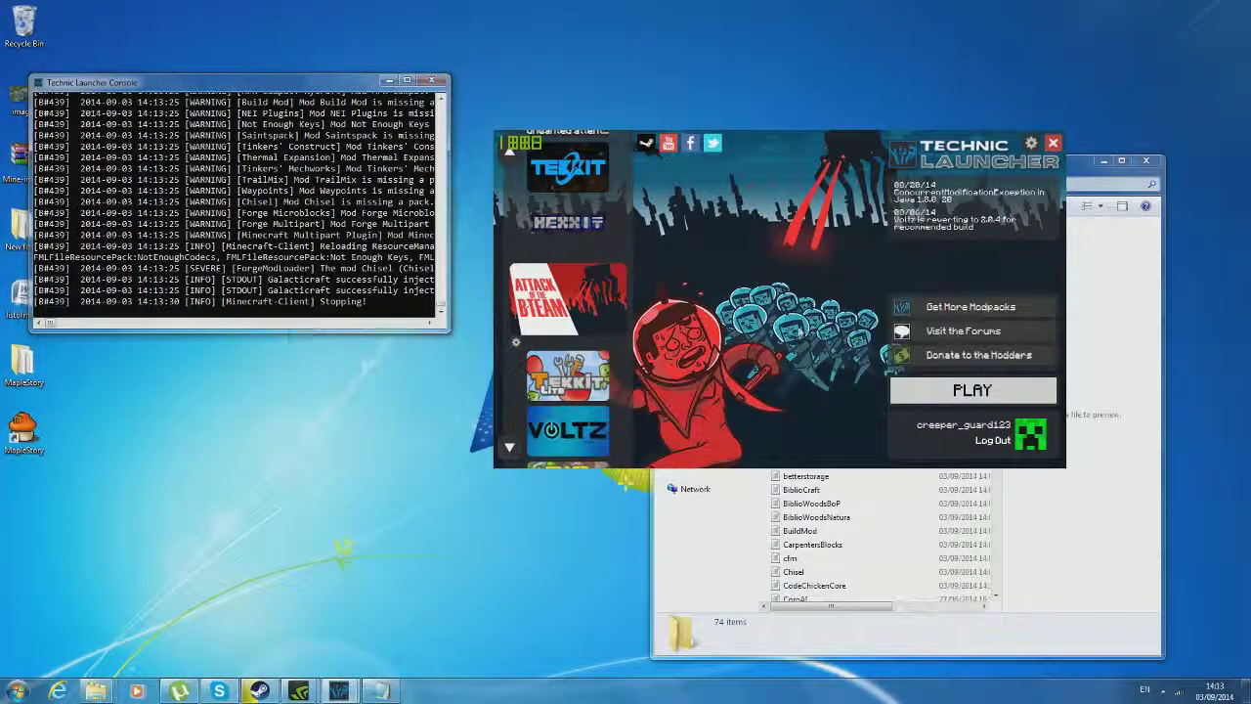
- Move the launcher clear of the folder window, return to attack-of-the-bteam, and test-launch the modpack before closing the game
drag(821, 166, 406, 173)
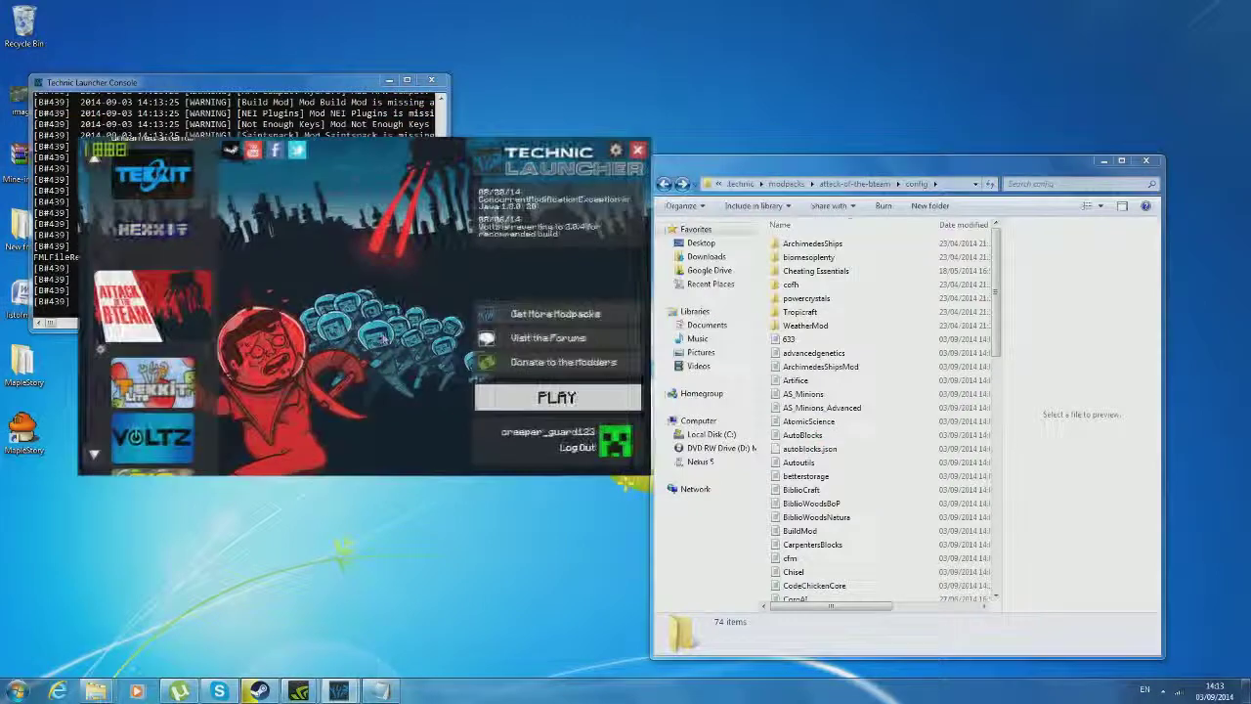
click(663, 184)
click(662, 183)
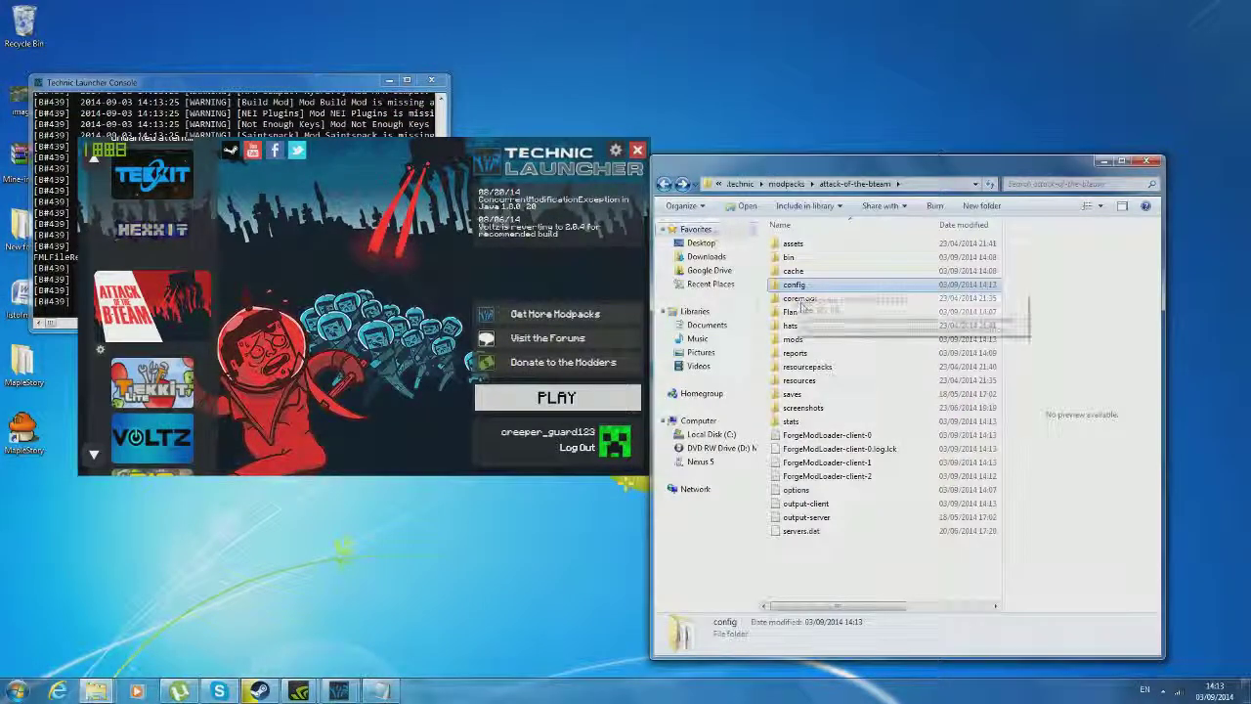
click(567, 397)
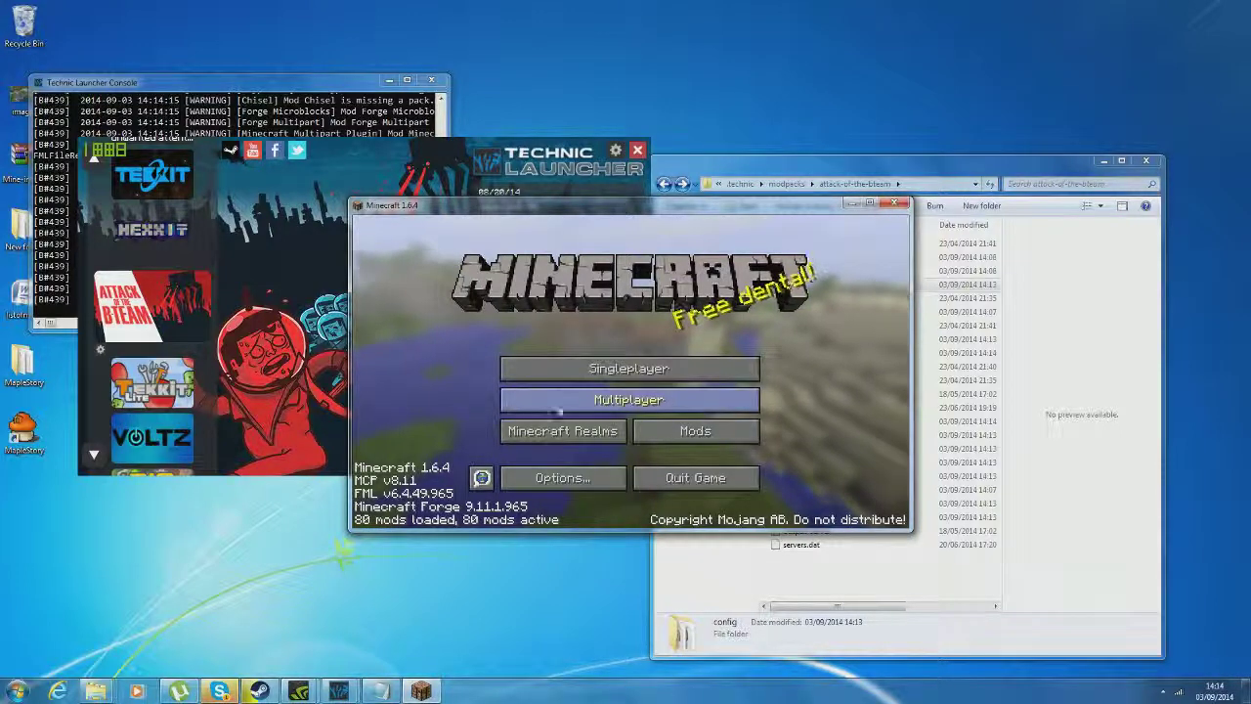
click(894, 203)
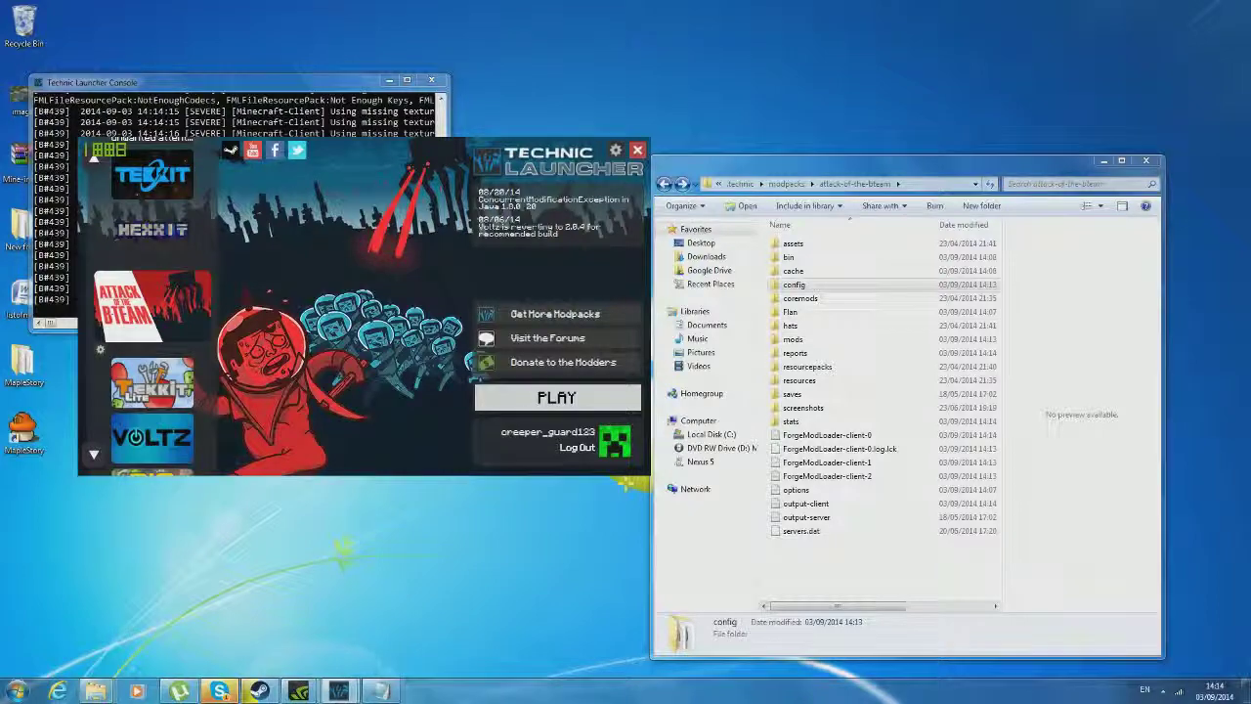
- Switch to the misc folder window, move it clear of the launcher and open its Downloads subfolder
mouse_move(96, 690)
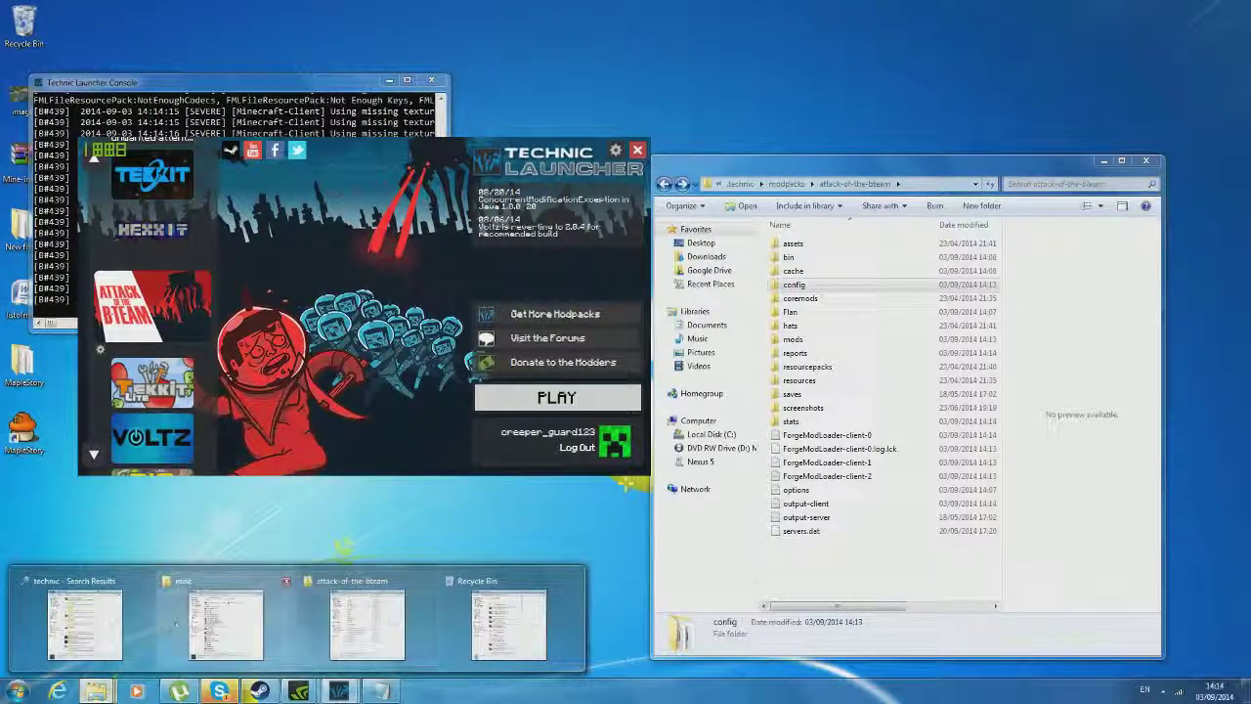
click(225, 625)
drag(356, 290, 650, 115)
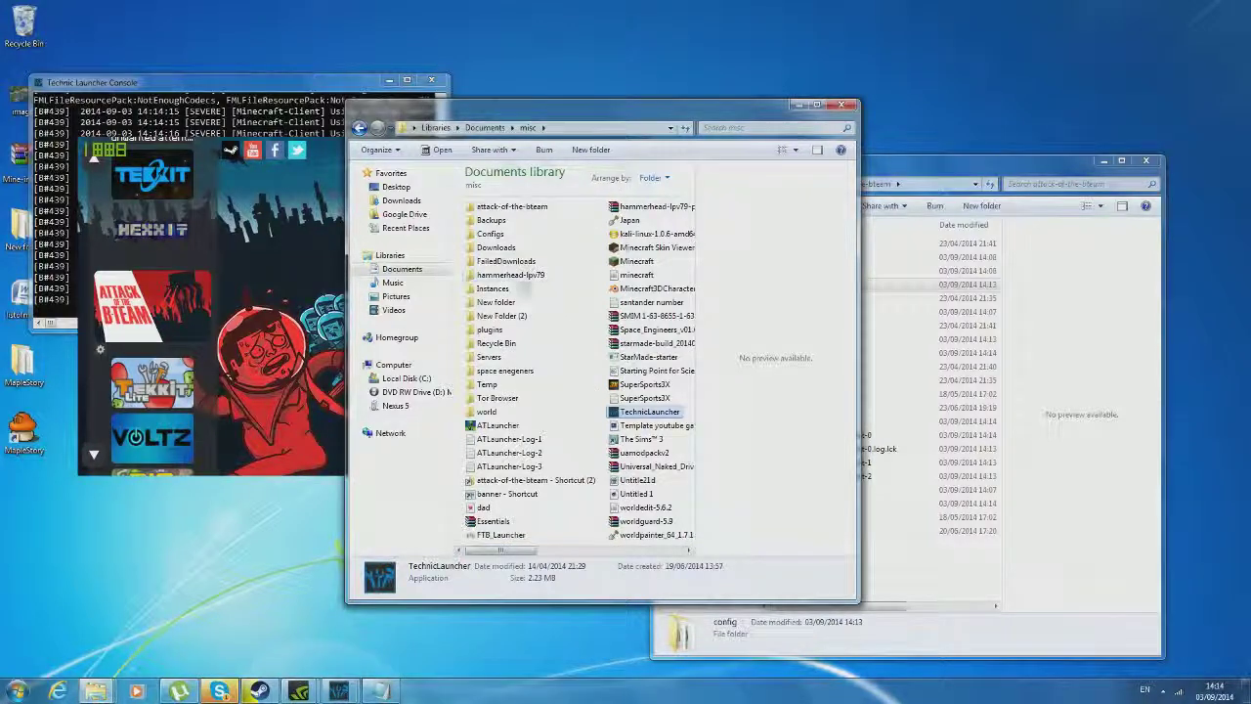
click(505, 252)
double_click(507, 252)
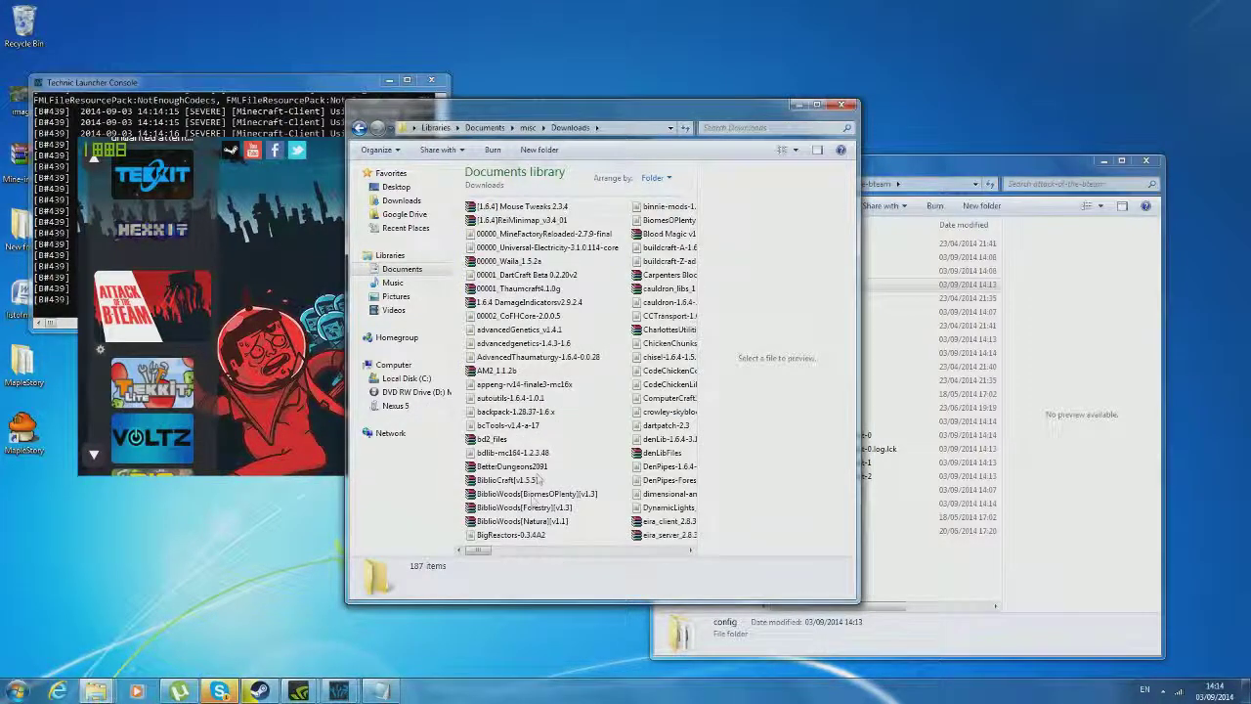
- Look through the mods in the Downloads folder, copy the Railcraft_1.6.4-8.4.0.0 file and minimize the window
mouse_move(484, 550)
mouse_down()
mouse_move(711, 541)
mouse_move(468, 547)
mouse_up()
double_click(584, 110)
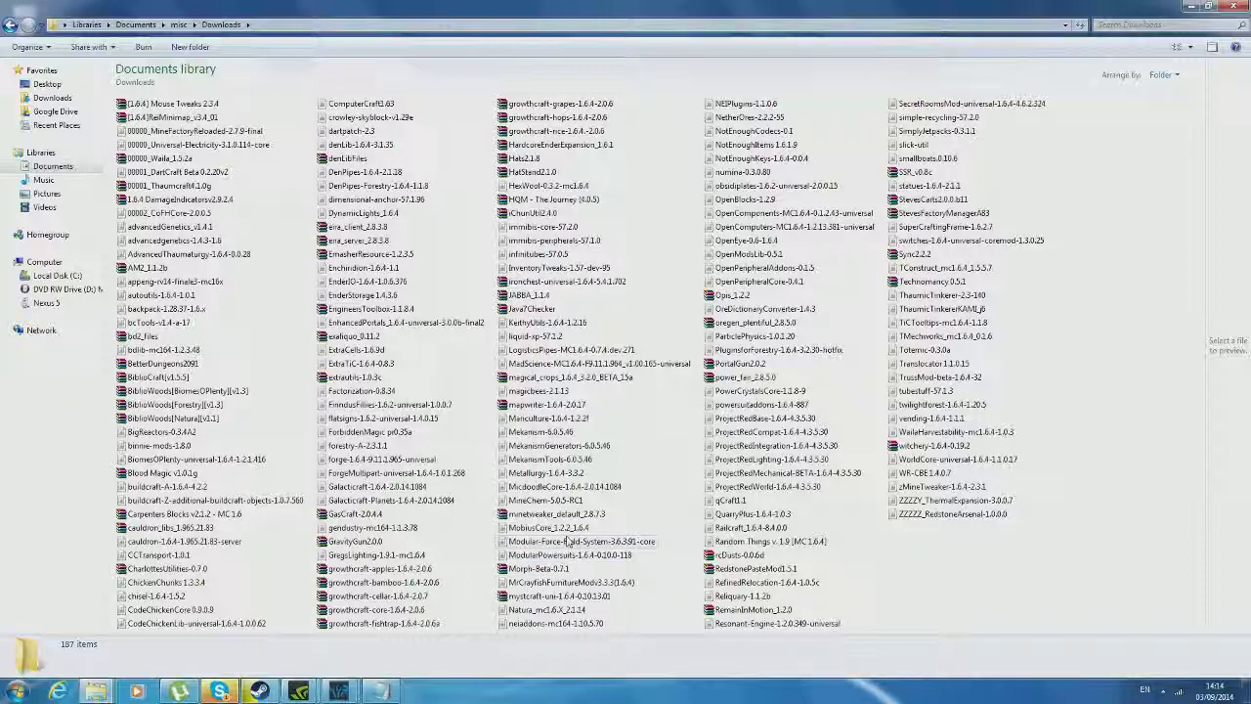
click(544, 393)
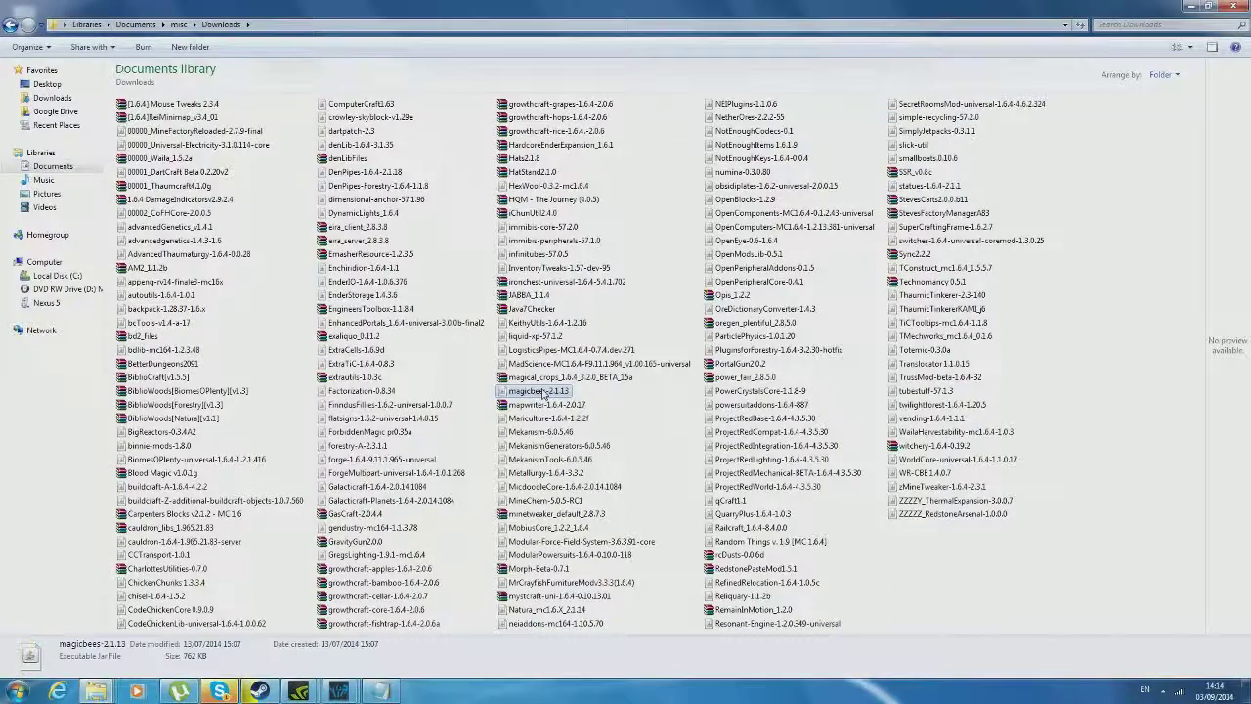
drag(831, 7, 469, 47)
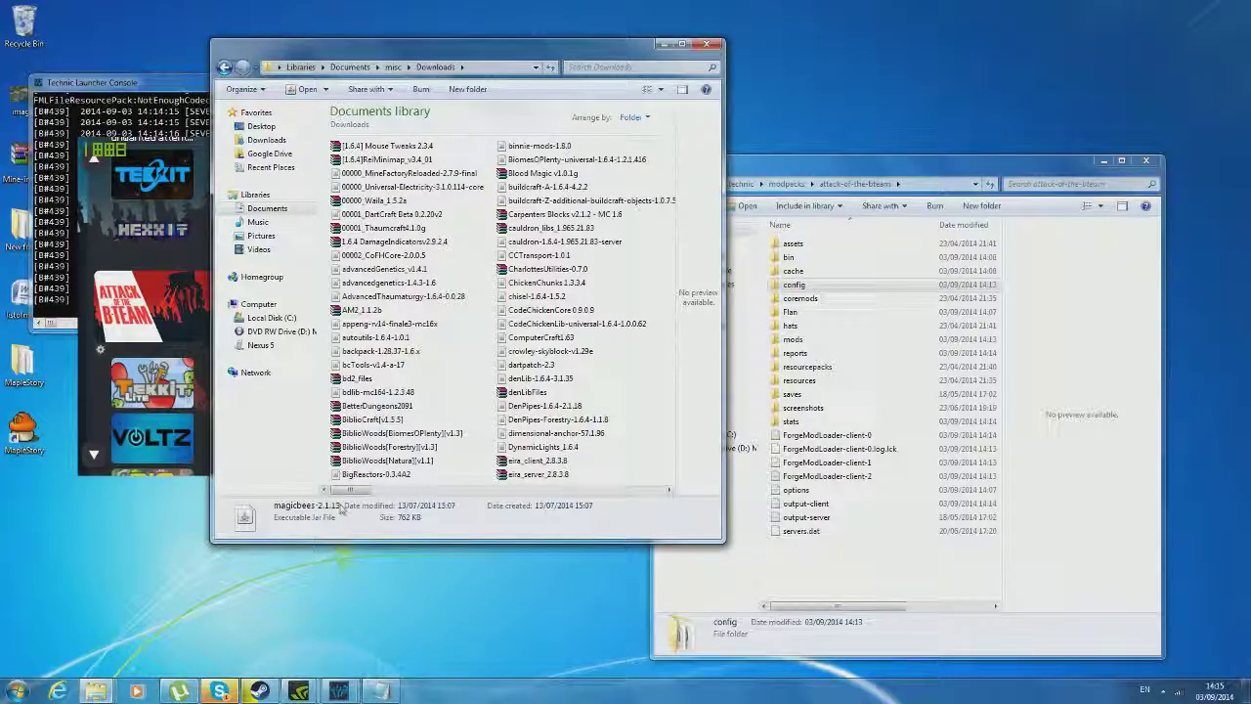
drag(354, 489, 503, 490)
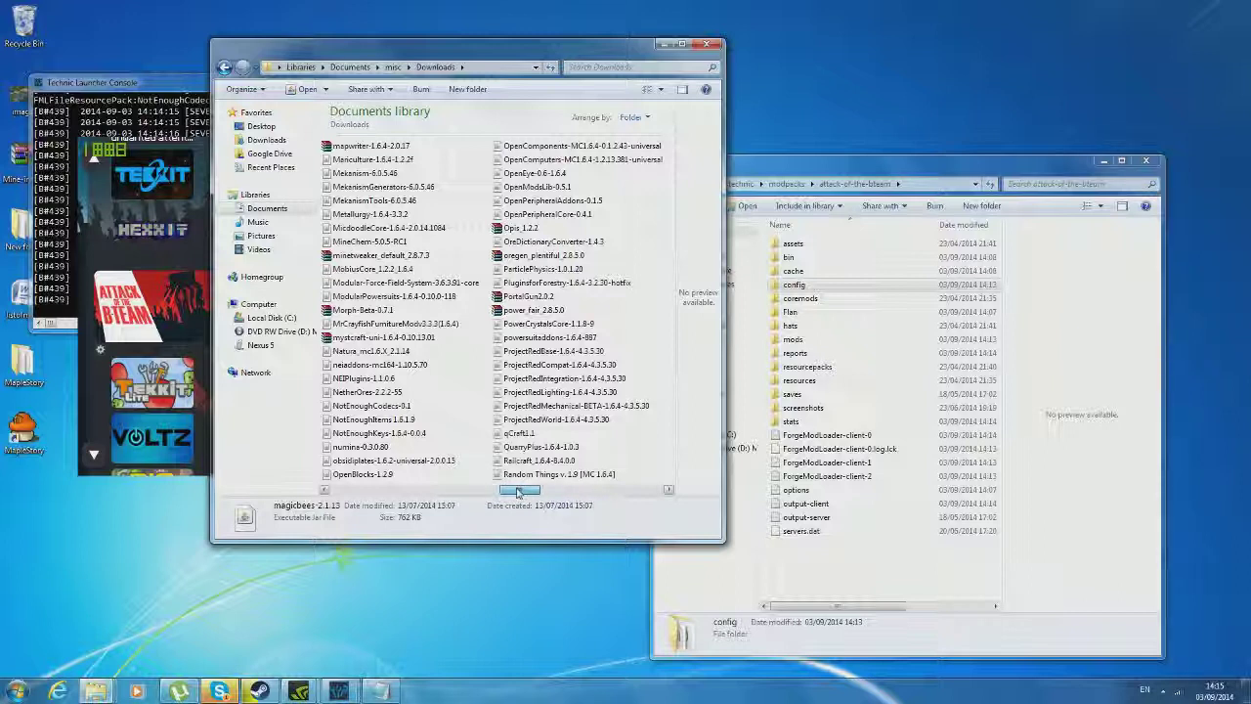
click(540, 461)
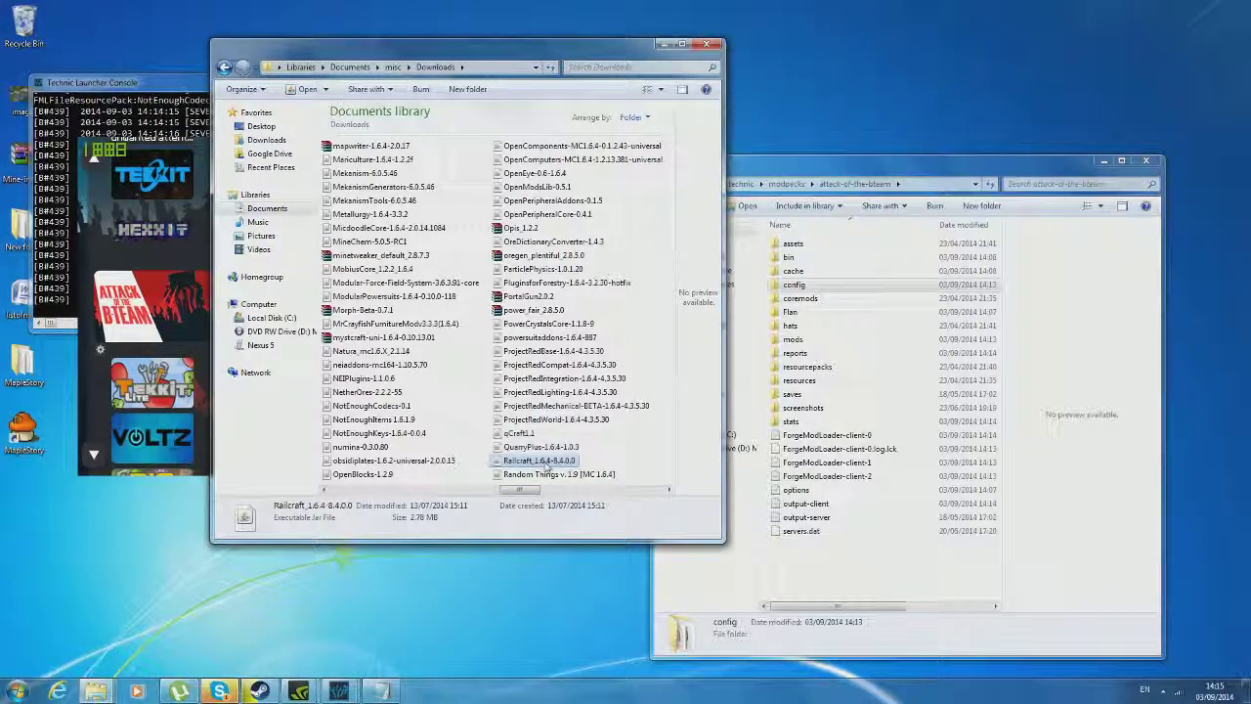
right_click(539, 460)
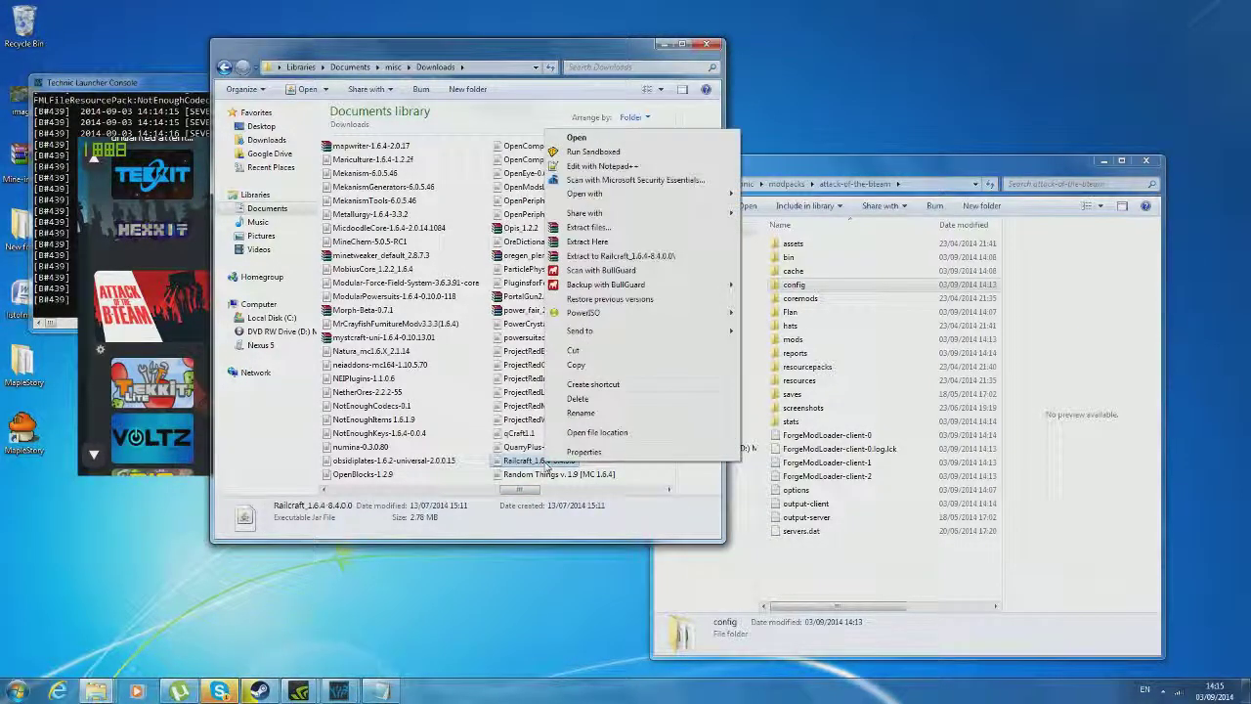
click(605, 378)
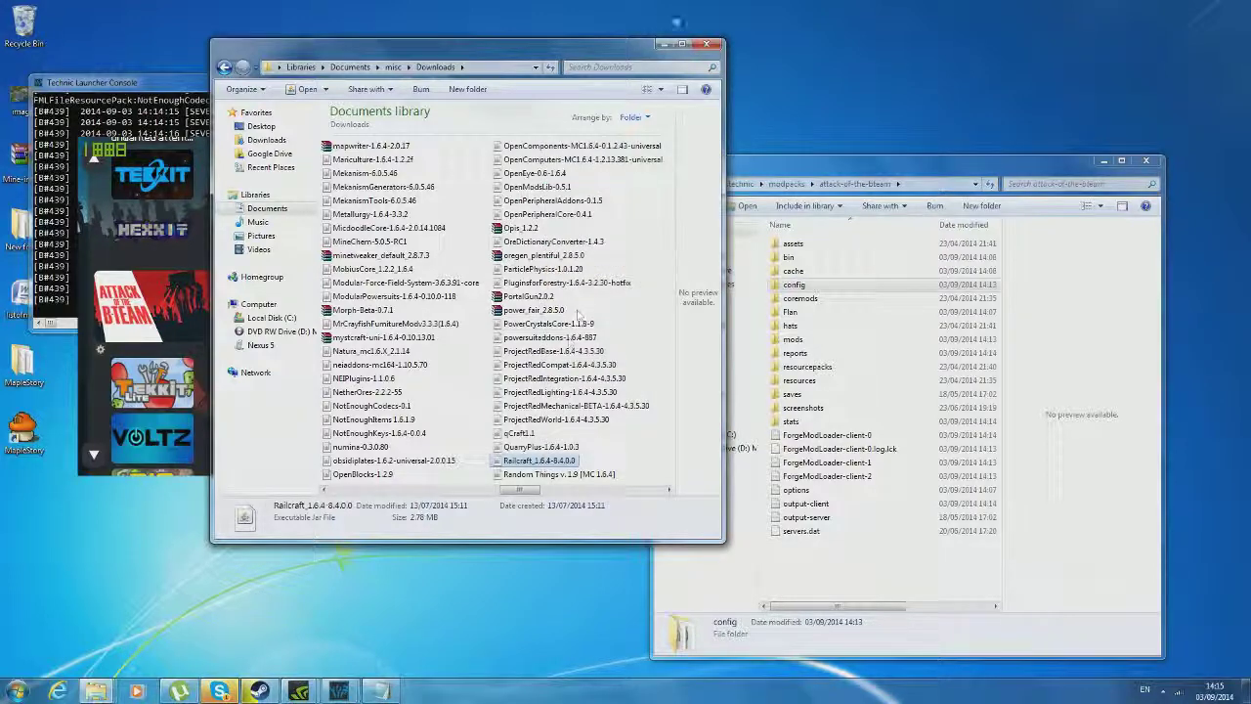
click(663, 44)
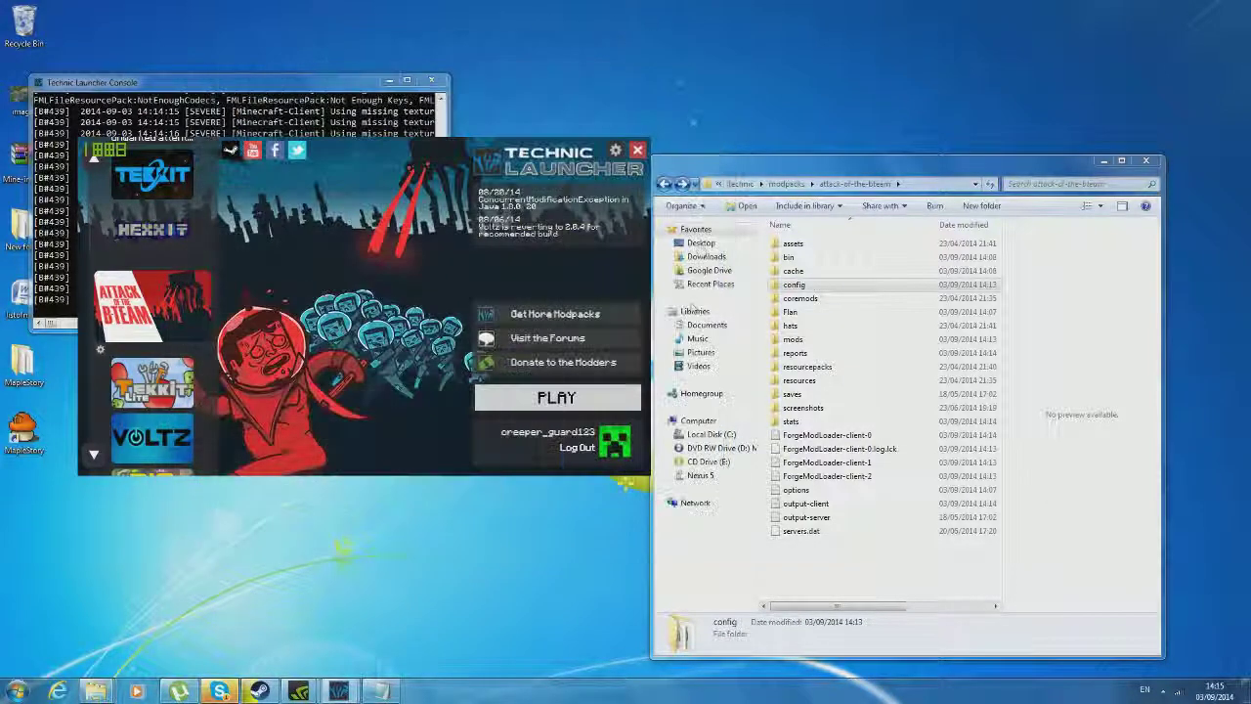
- Paste the Railcraft_1.6.4-8.4.0.0 file into the modpack's mods folder and test-launch the modpack, closing the game again
double_click(794, 339)
scroll(909, 498, down, 7)
right_click(772, 592)
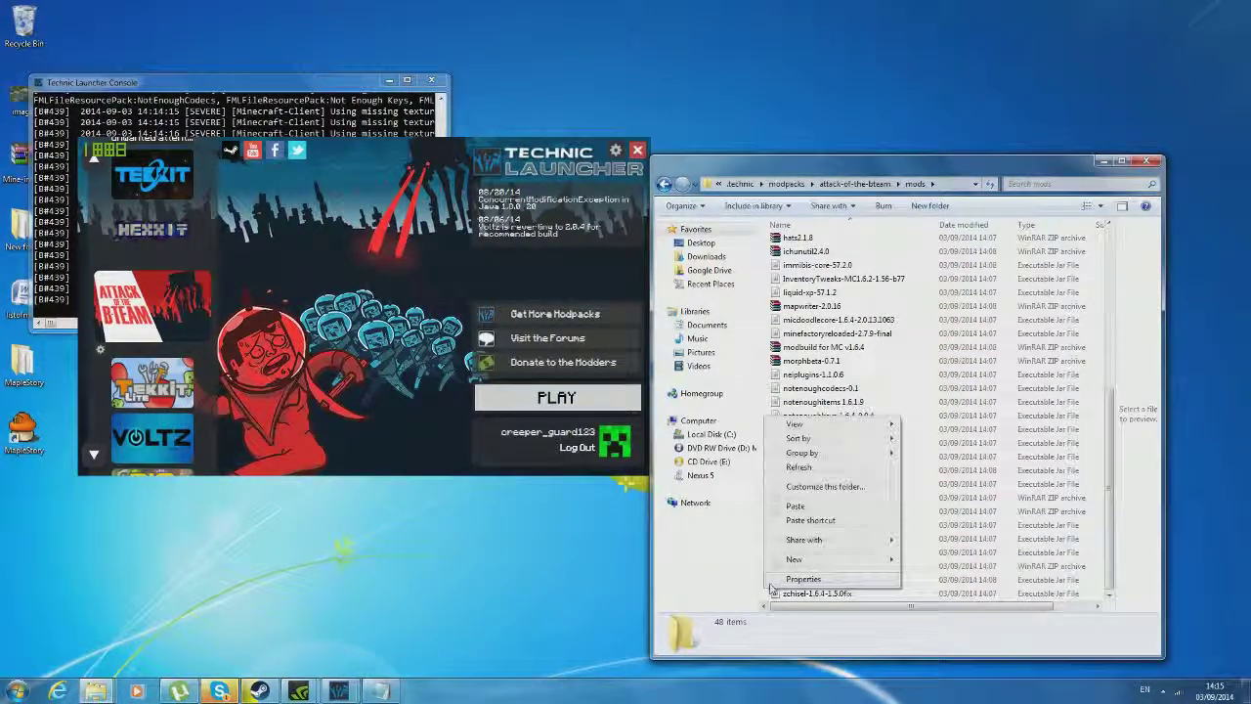
click(797, 484)
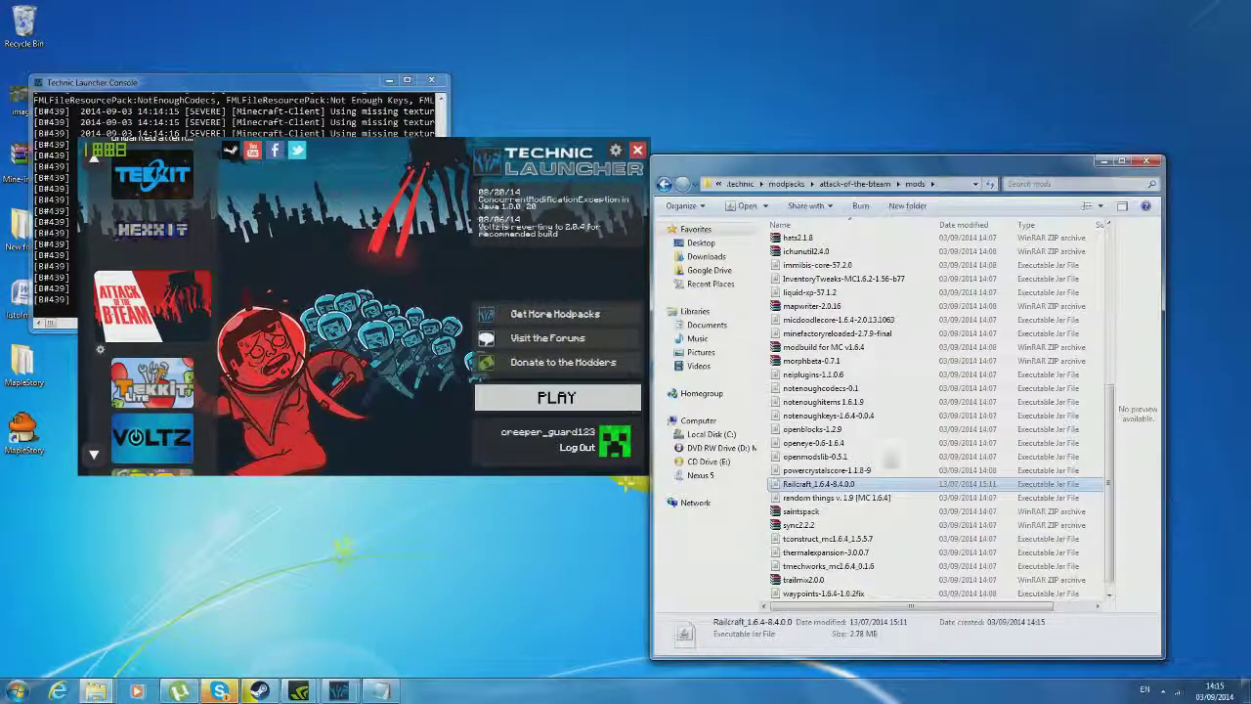
click(538, 398)
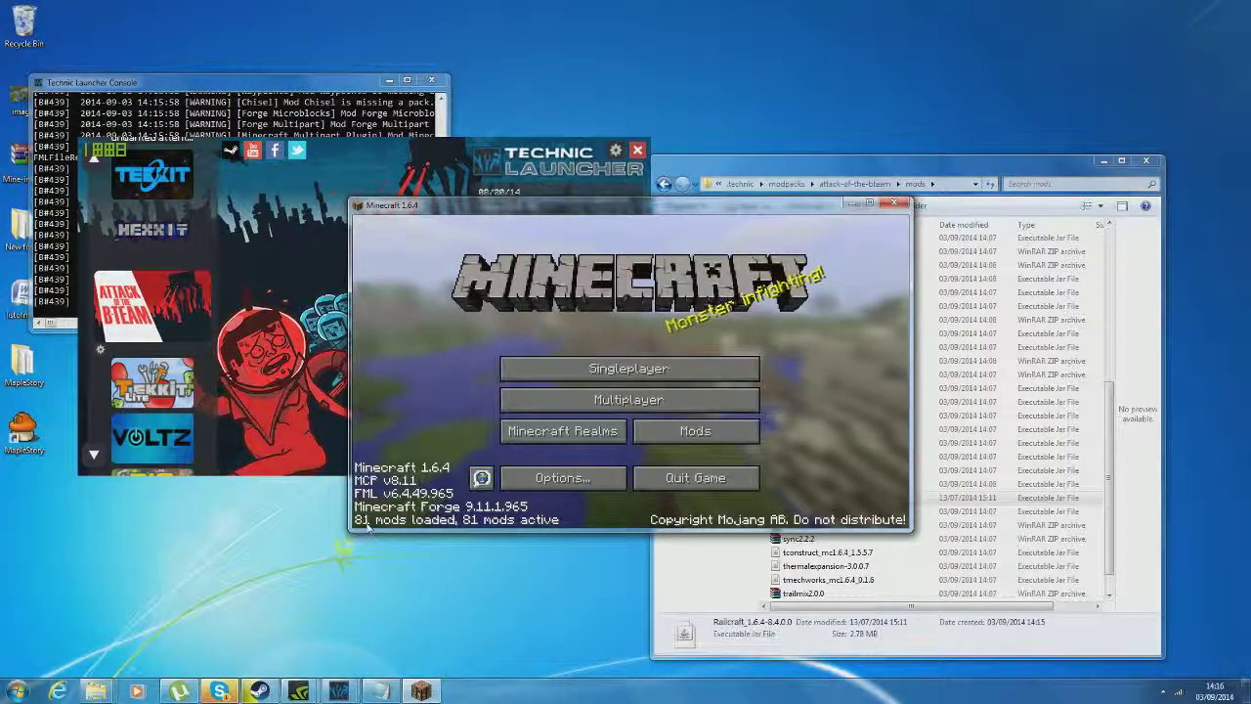
click(893, 206)
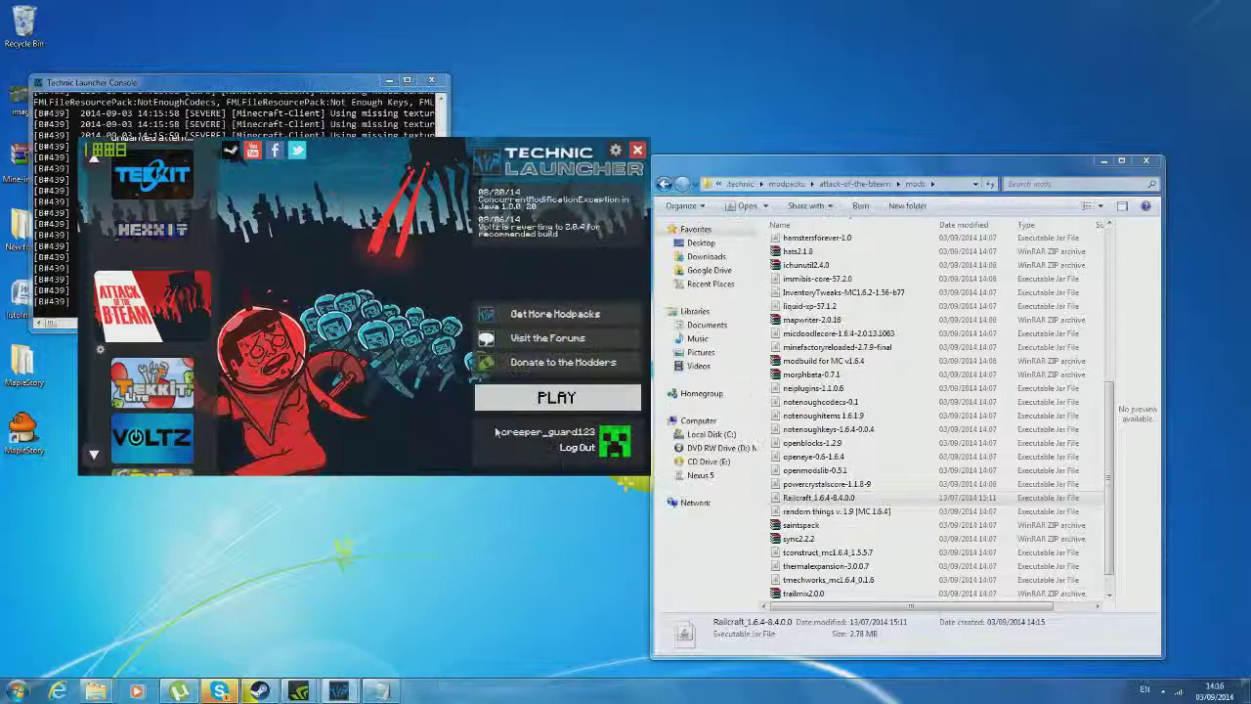
- Bring the mods and Downloads folder windows forward and look through the remaining mods in Downloads
mouse_move(96, 691)
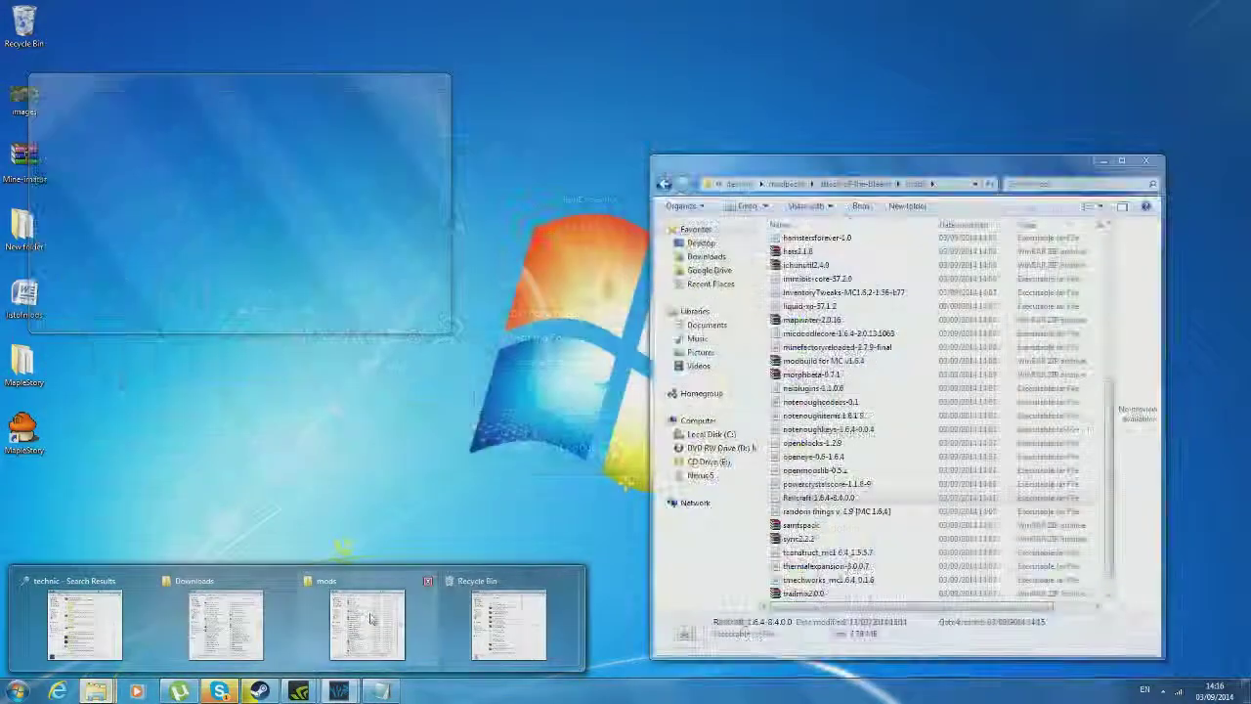
click(367, 625)
drag(887, 166, 580, 152)
mouse_move(96, 691)
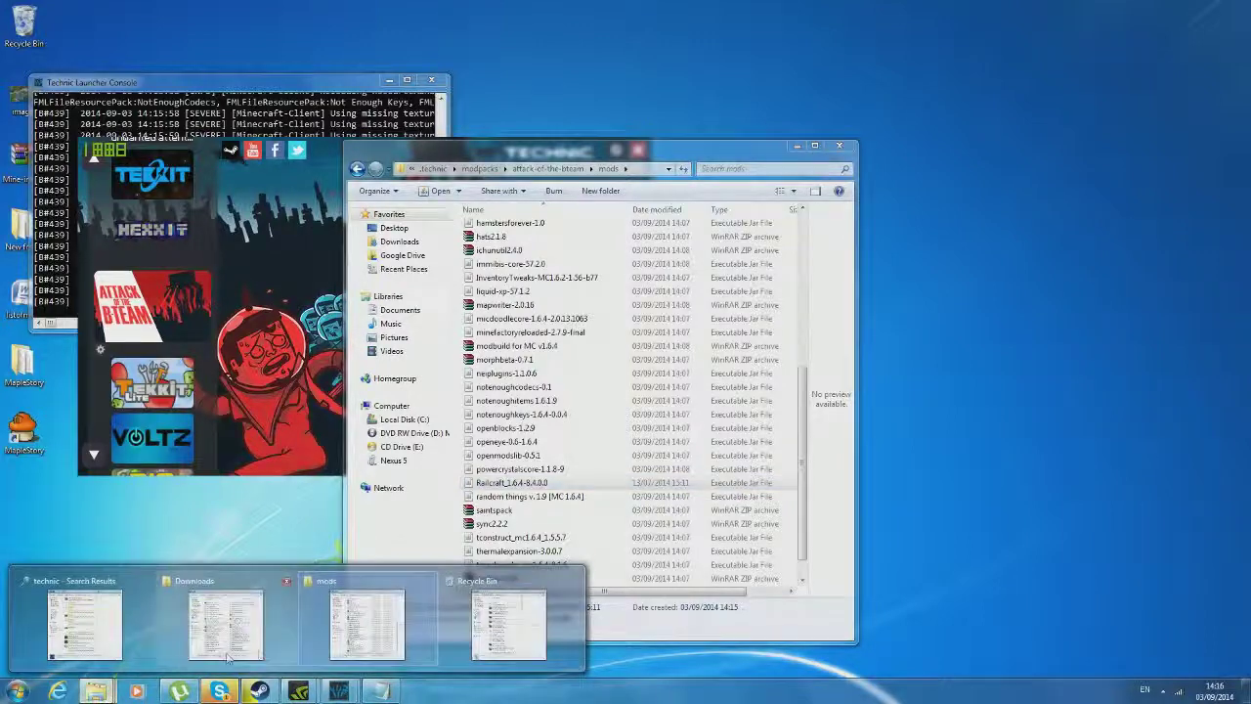
click(368, 628)
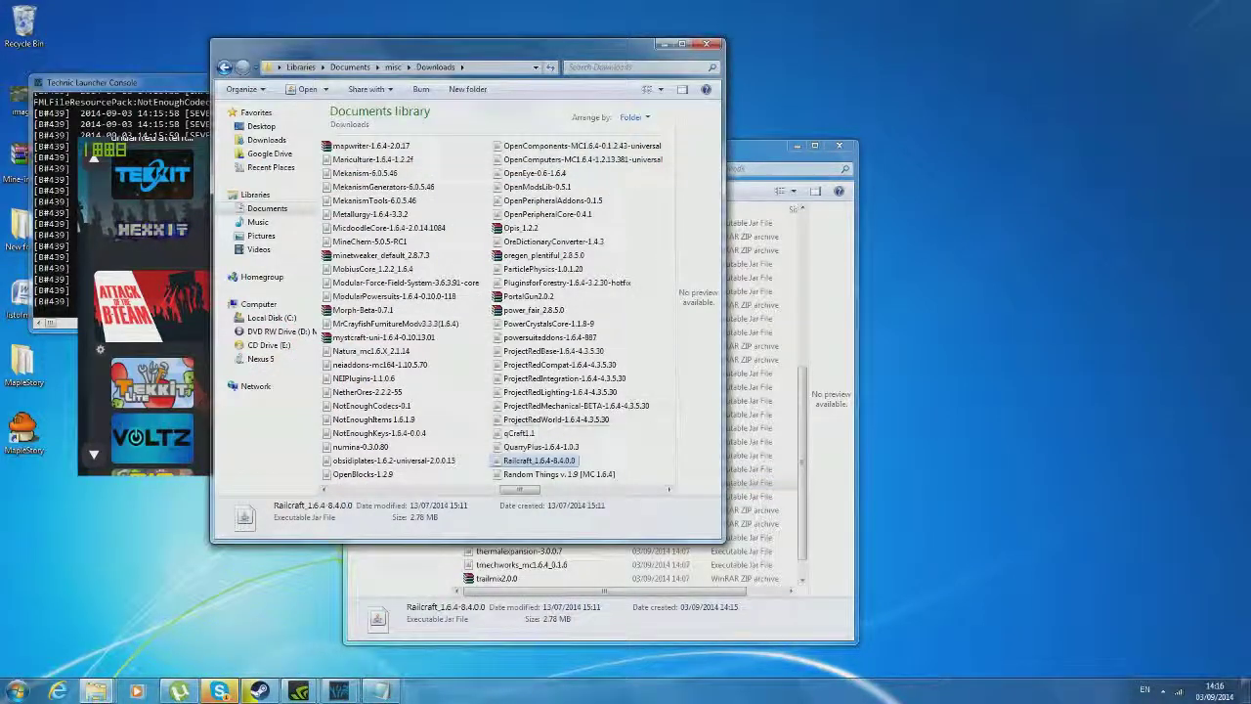
drag(527, 494, 581, 491)
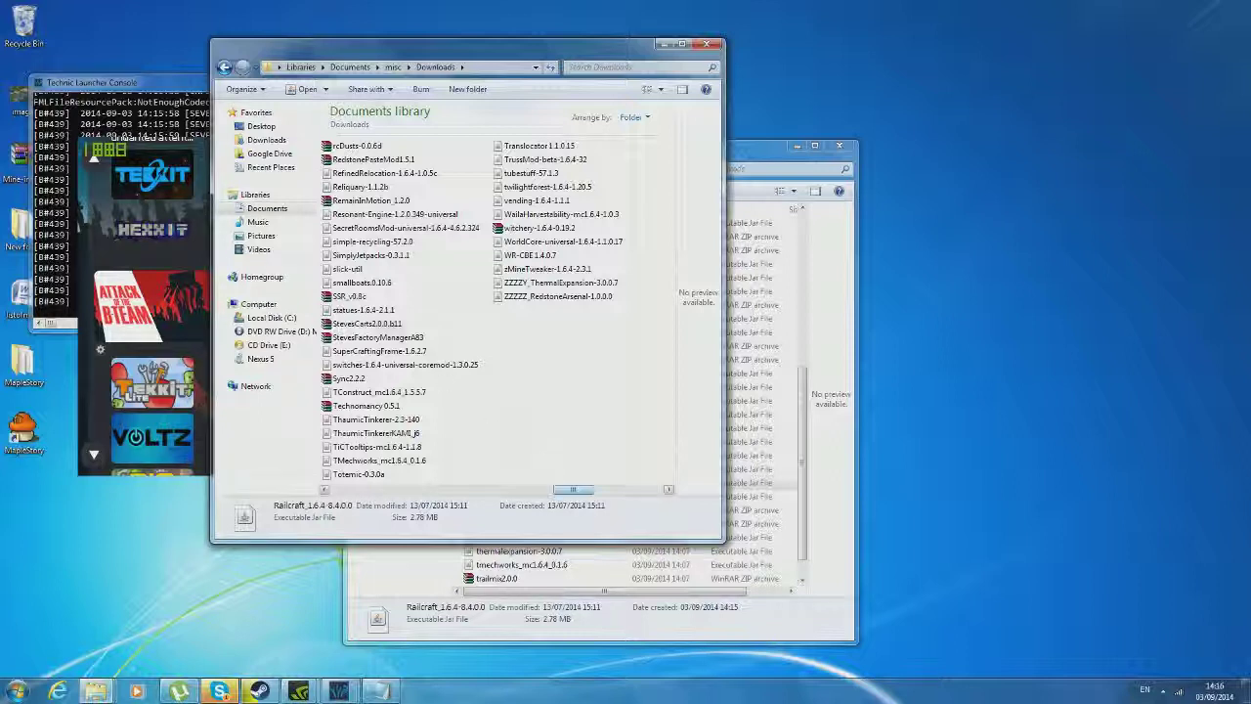
- Copy the StevesCarts2.0.0.b11 file from Downloads and paste it into the modpack's mods folder
click(377, 324)
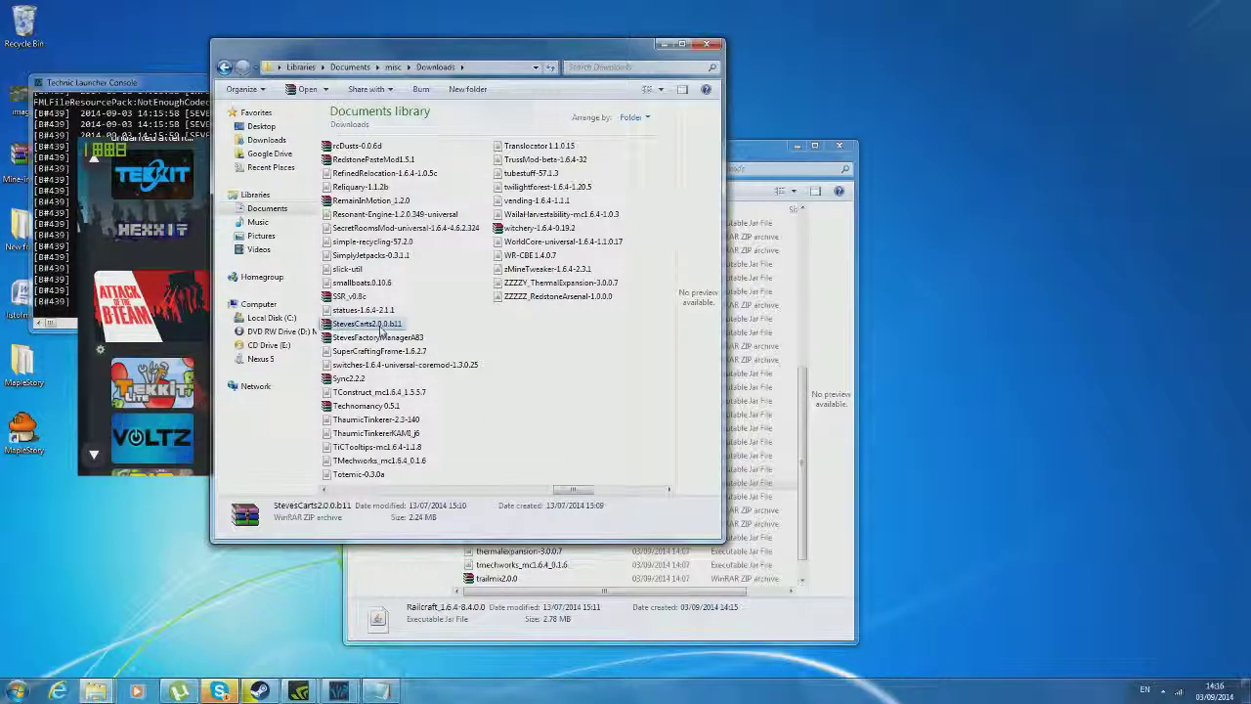
click(768, 150)
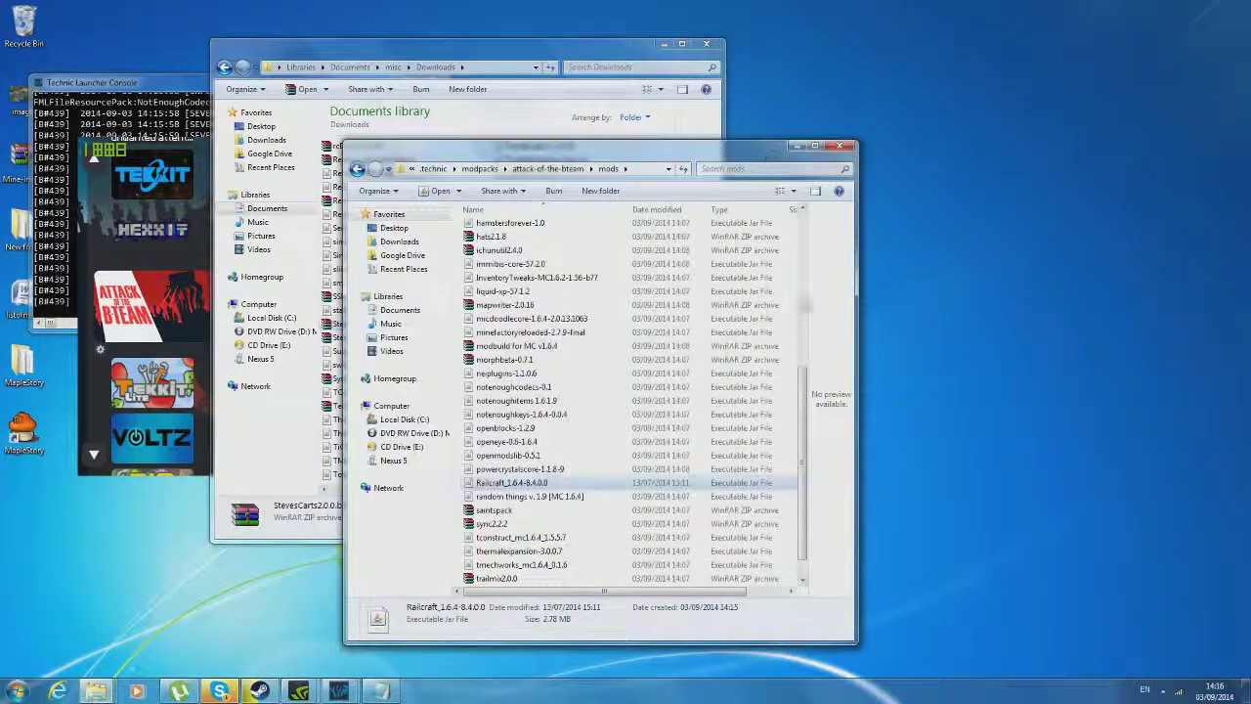
scroll(626, 474, down, 2)
drag(485, 540, 484, 538)
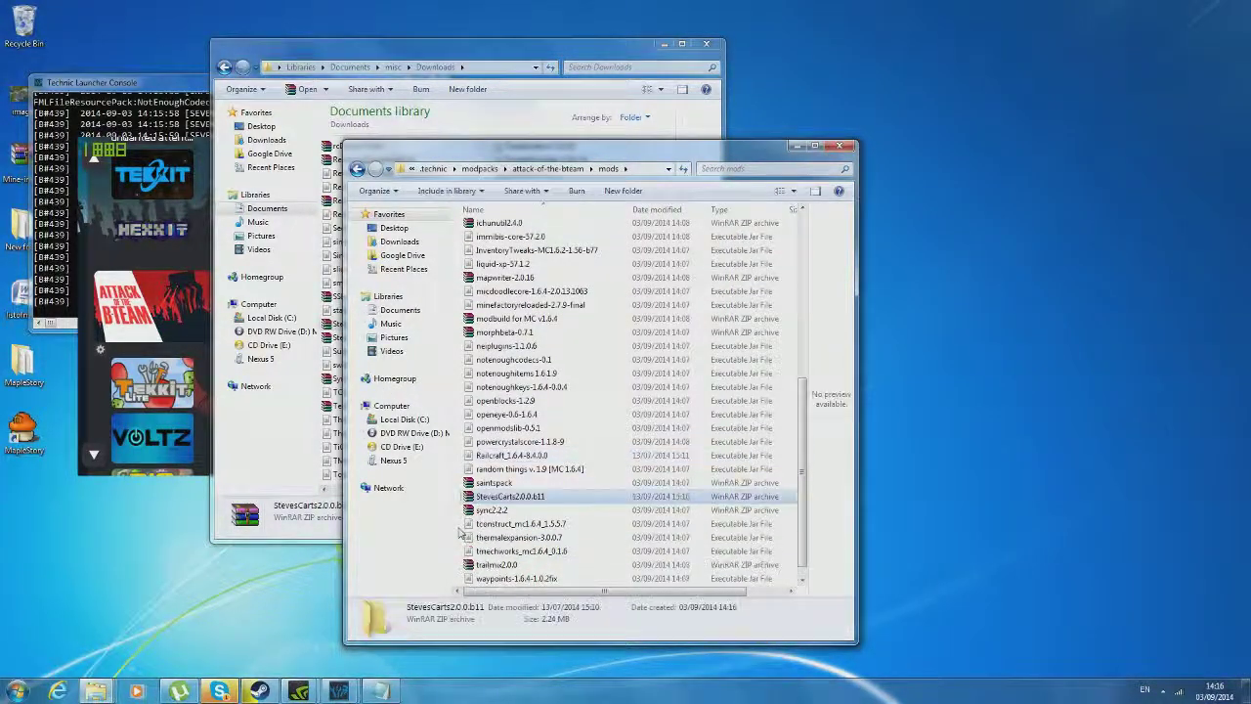
- Test-launch Attack of the B-Team from the launcher, shift the game window slightly and close the game
click(208, 416)
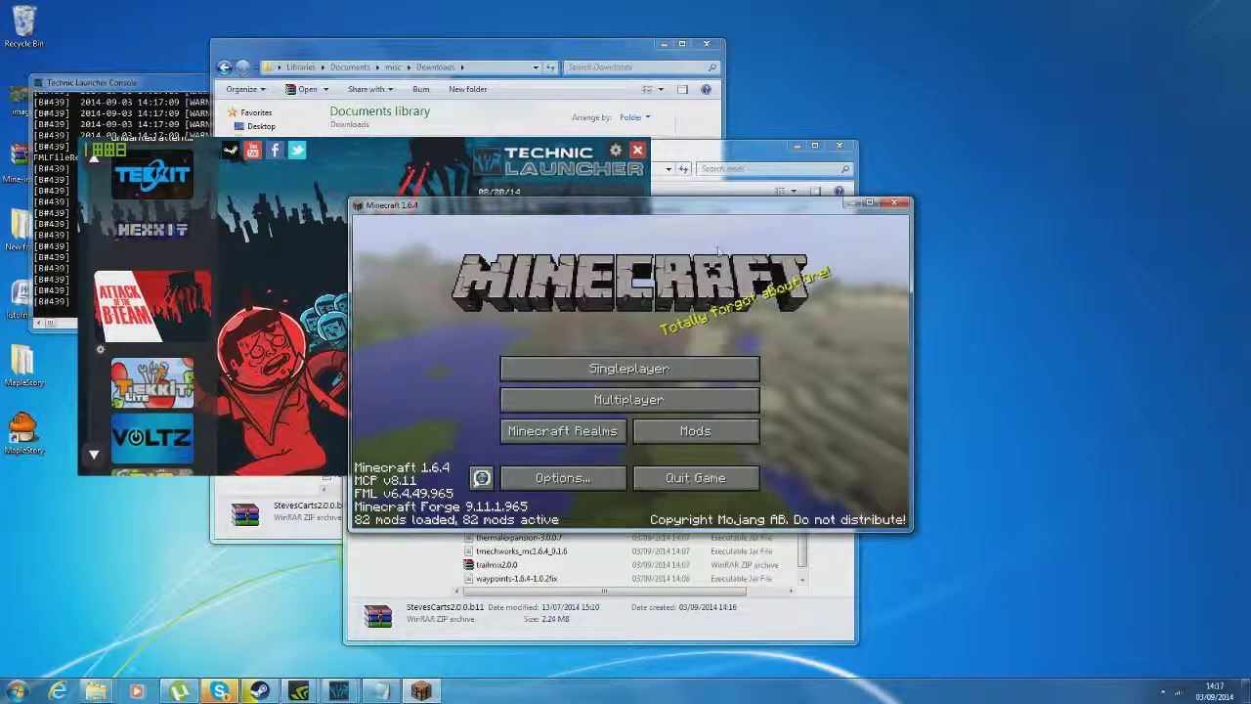
drag(690, 205, 647, 217)
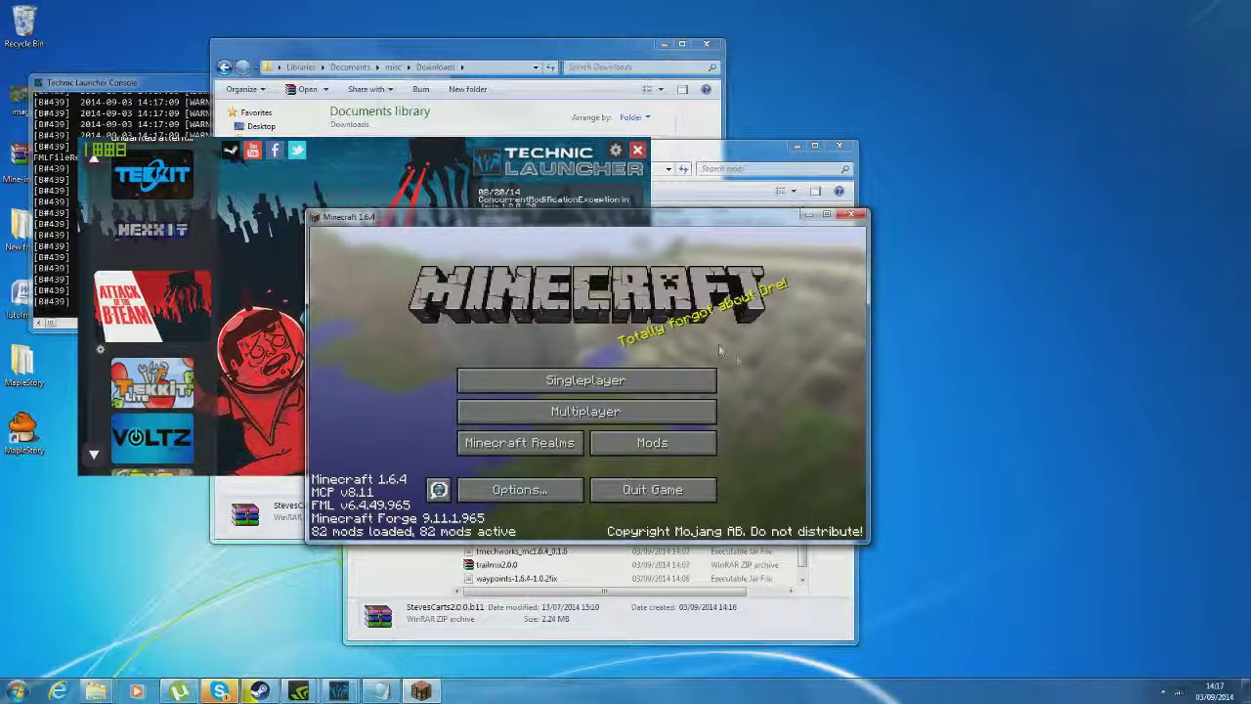
click(853, 214)
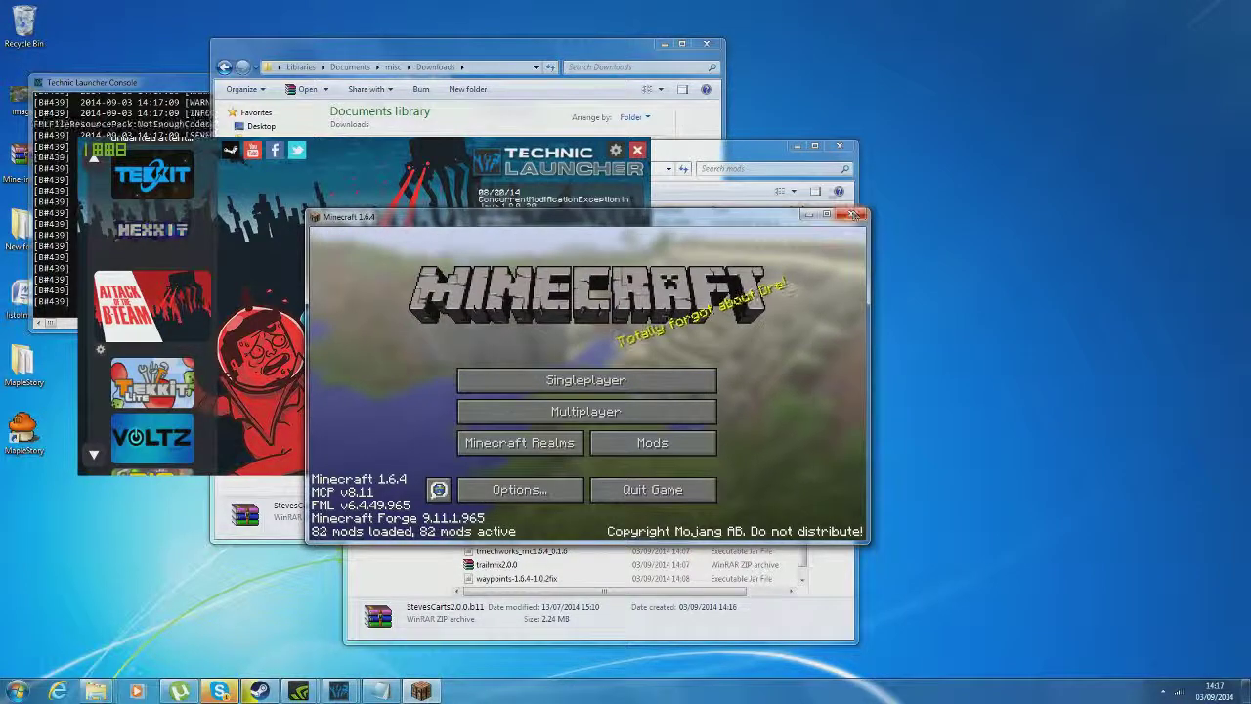
- Bring the folder windows forward and navigate from the mods folder to the config folder inside attack-of-the-bteam
click(592, 62)
drag(761, 146, 809, 144)
click(406, 166)
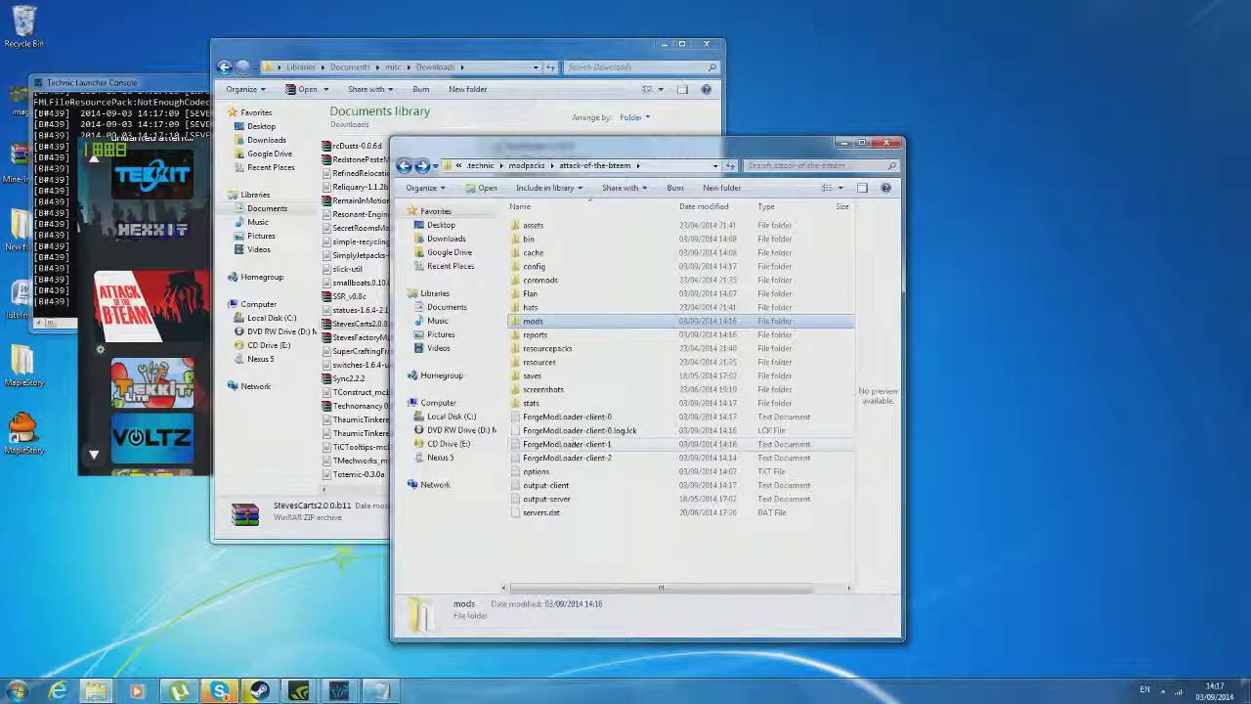
double_click(544, 361)
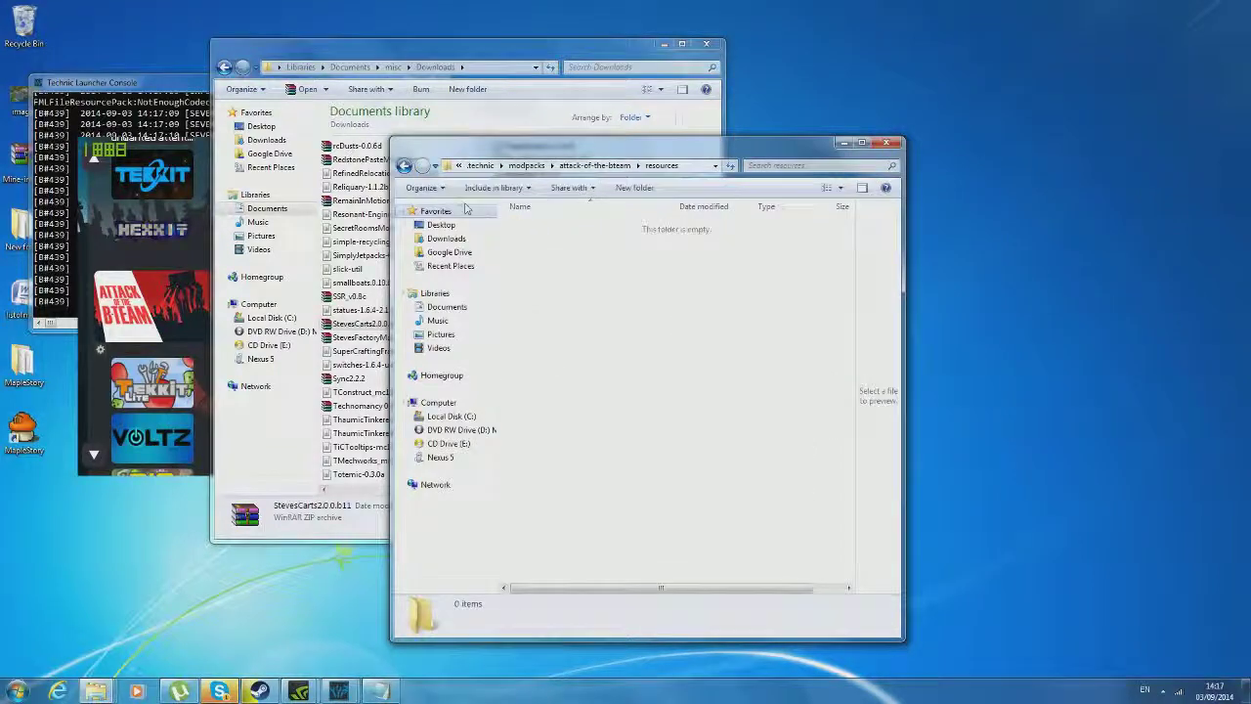
click(403, 167)
click(403, 166)
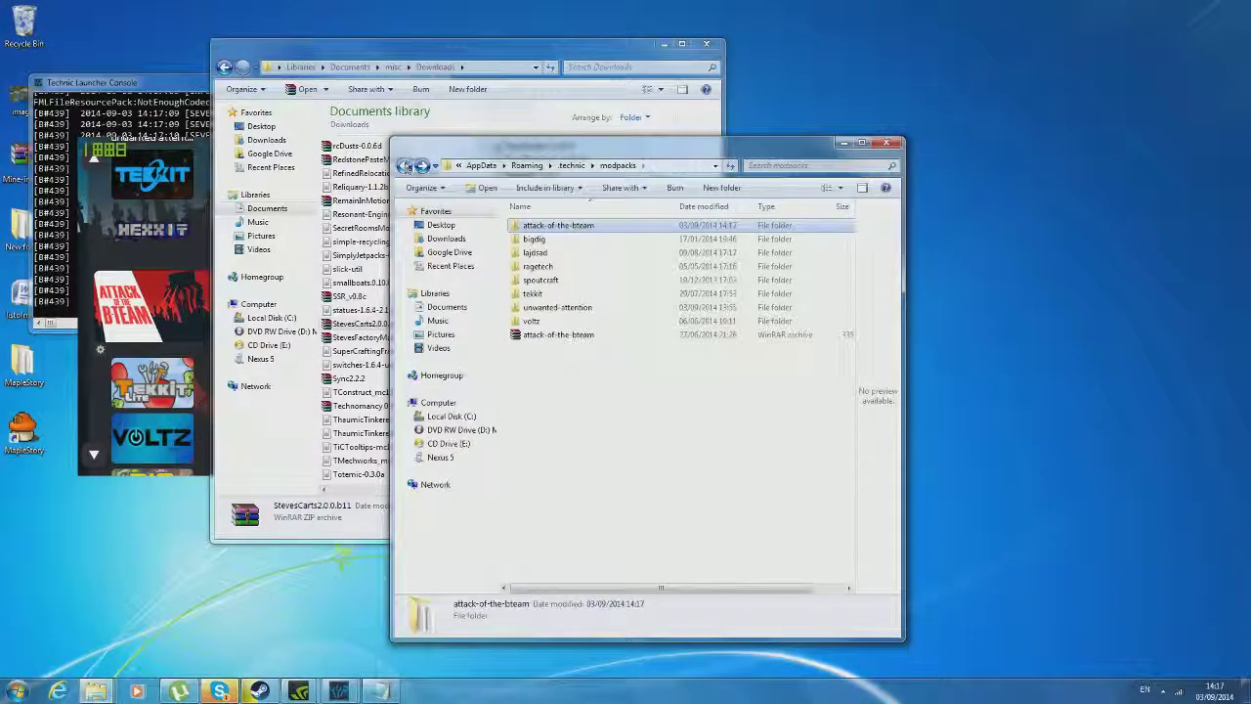
double_click(545, 227)
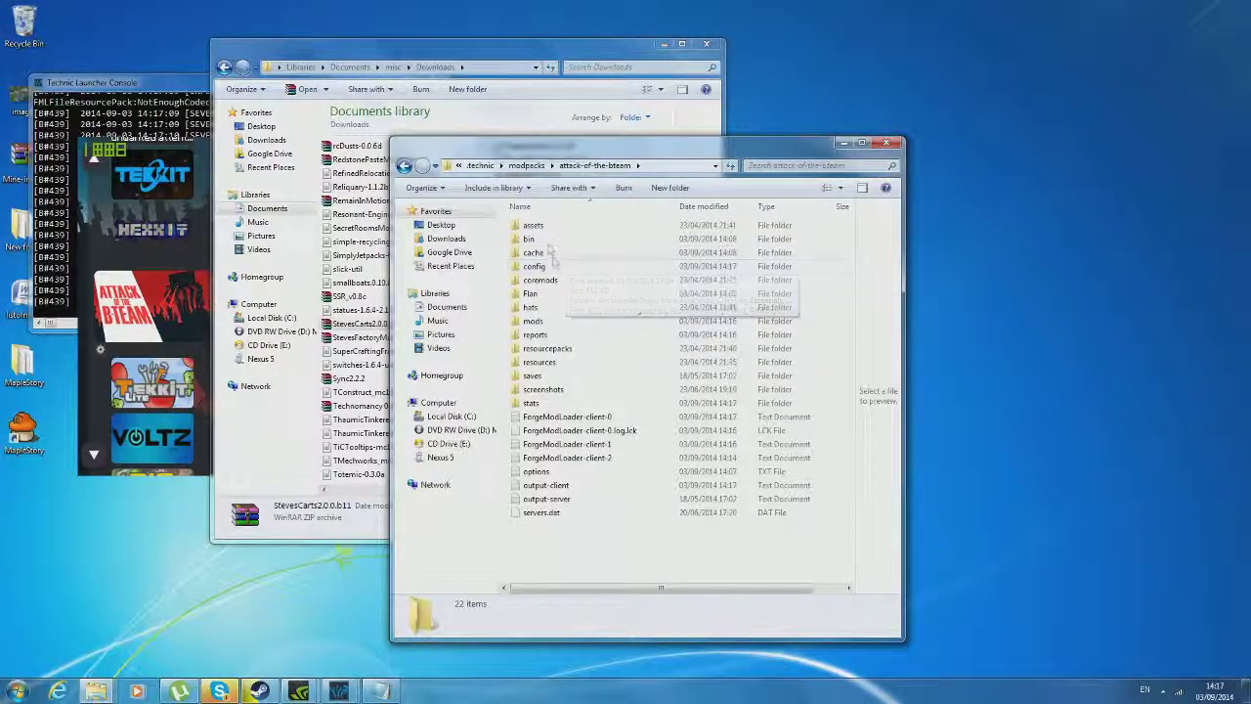
double_click(534, 266)
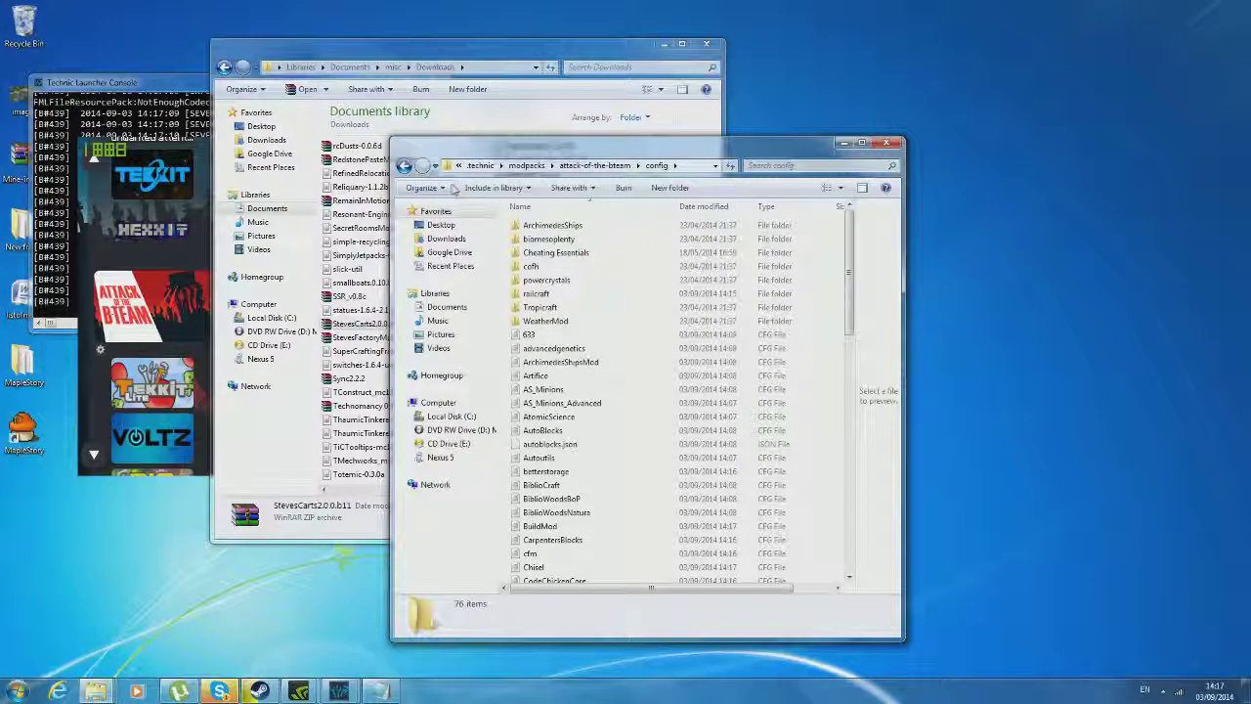
click(404, 166)
double_click(534, 266)
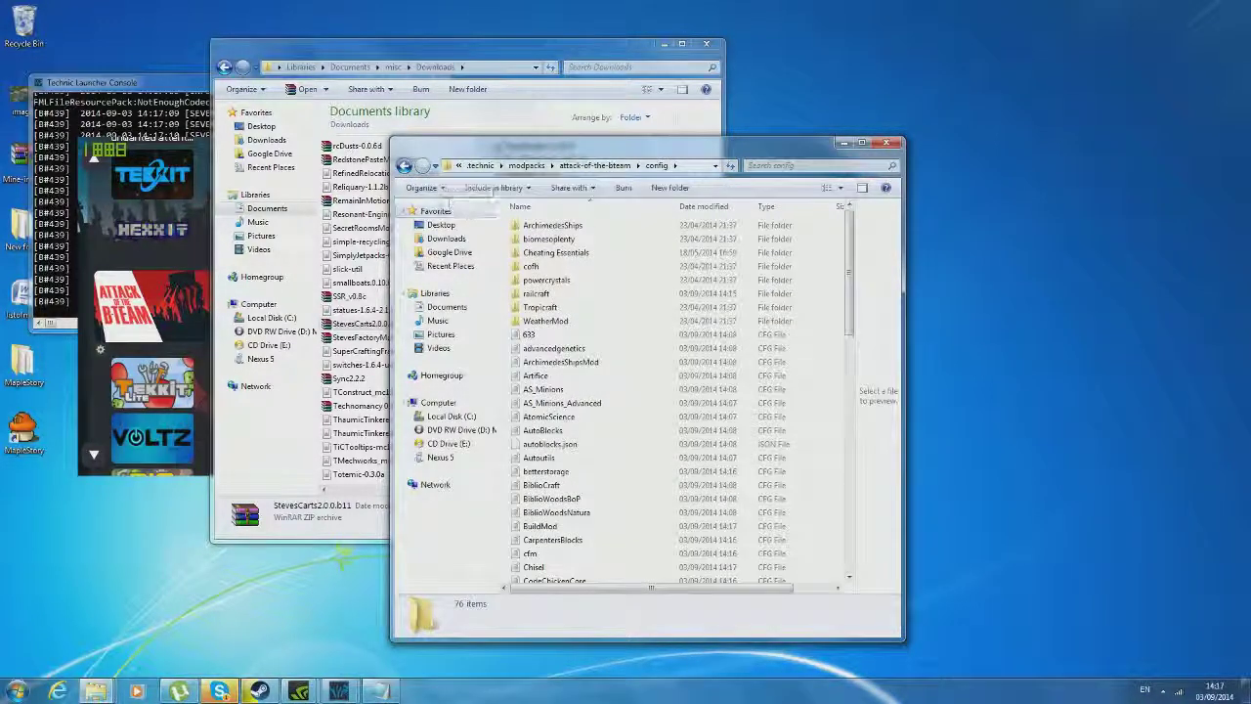
- Find the FoodPlus config file, open it in Notepad++ and look through its block IDs
scroll(577, 415, up, 3)
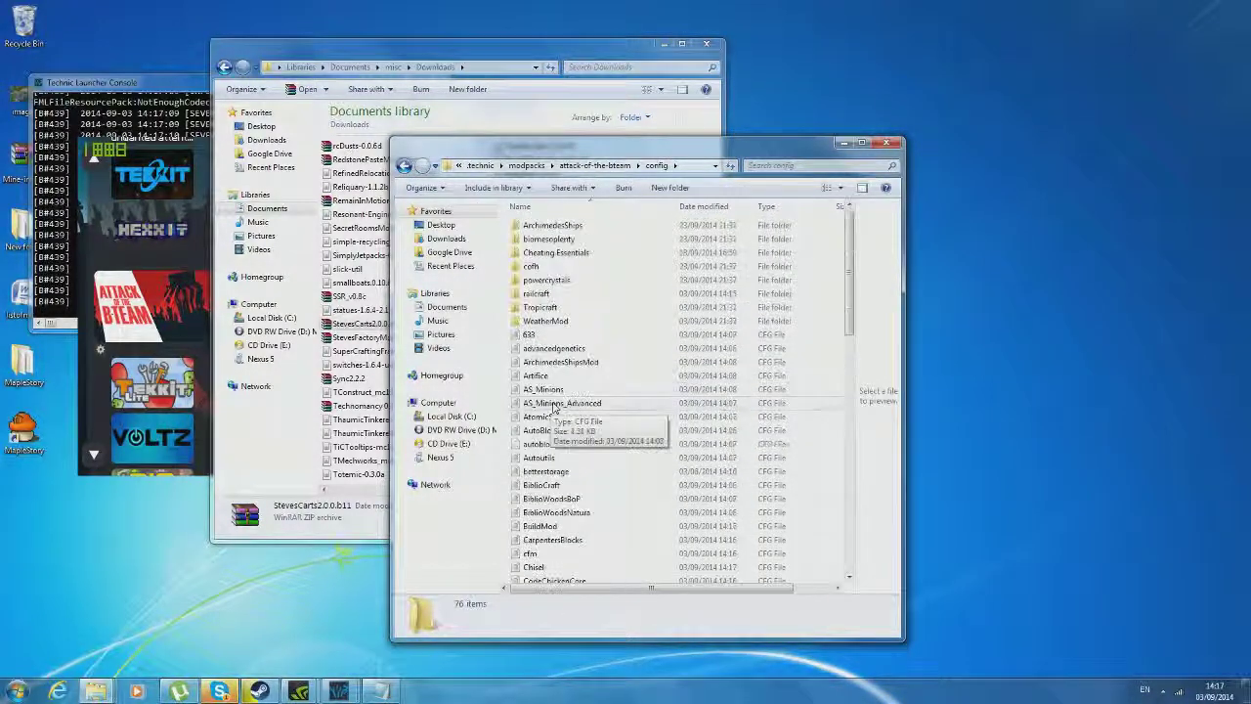
scroll(601, 391, down, 3)
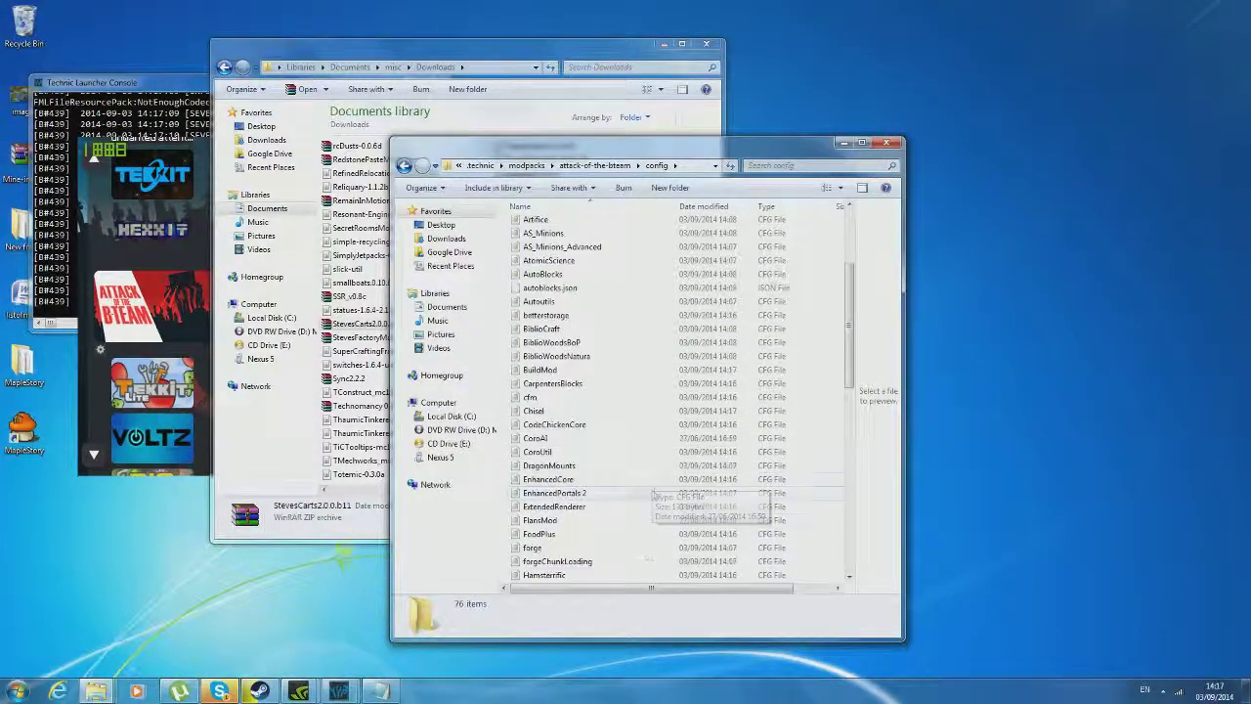
right_click(583, 533)
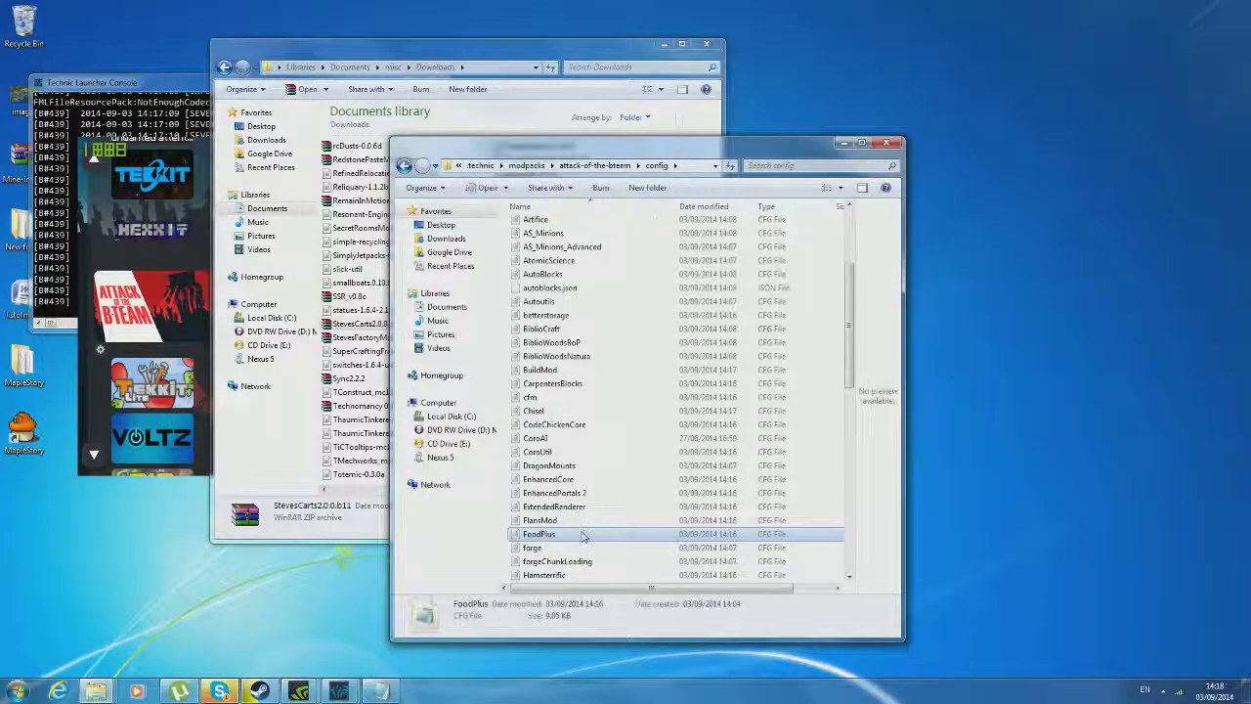
click(645, 241)
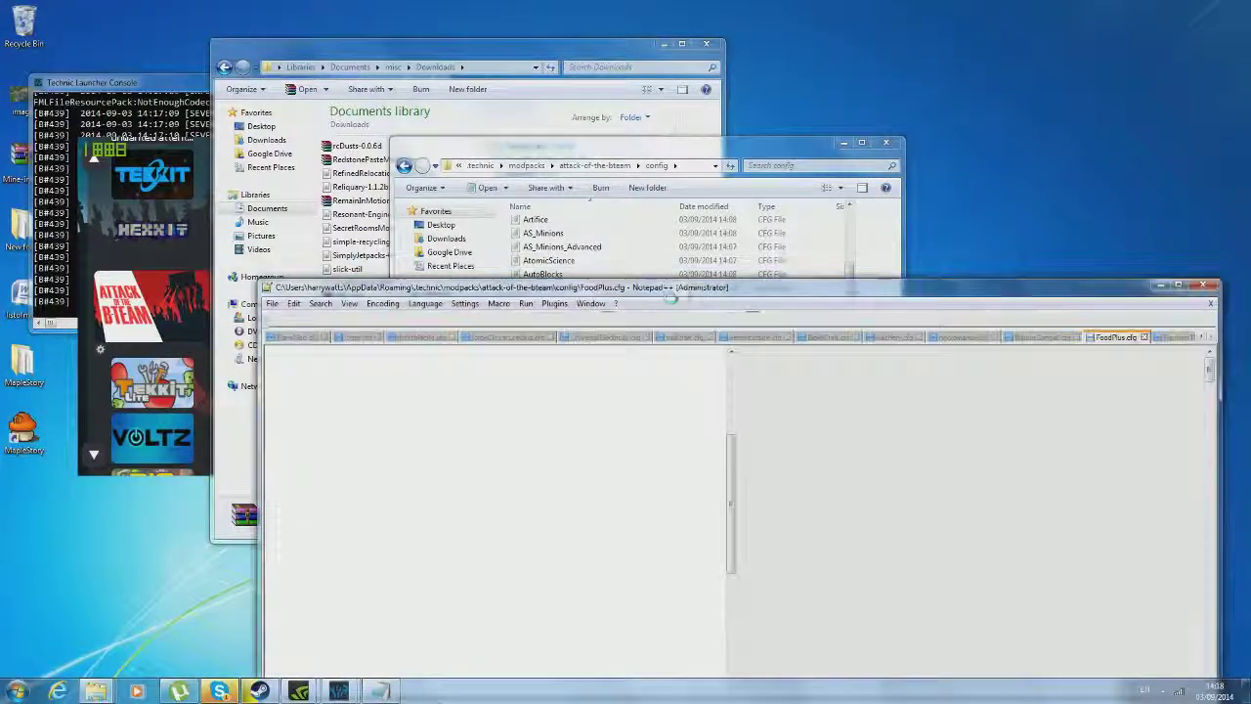
drag(684, 293, 681, 131)
scroll(524, 349, down, 4)
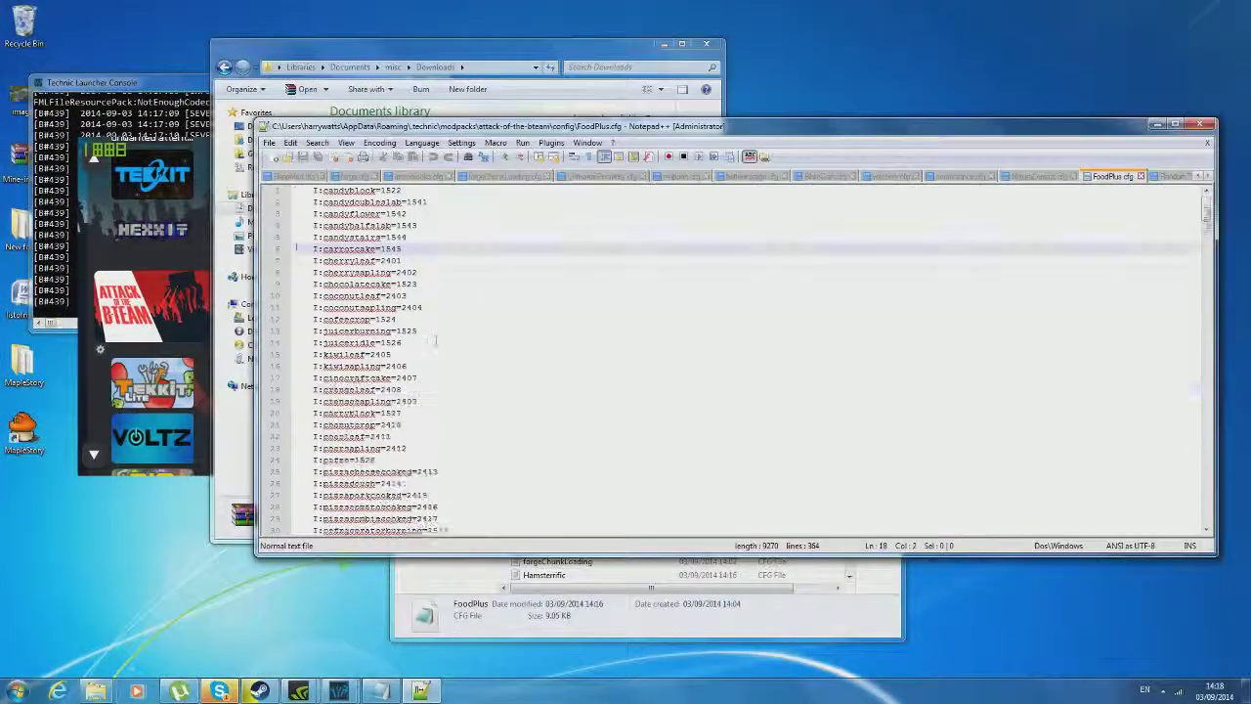
scroll(418, 354, up, 4)
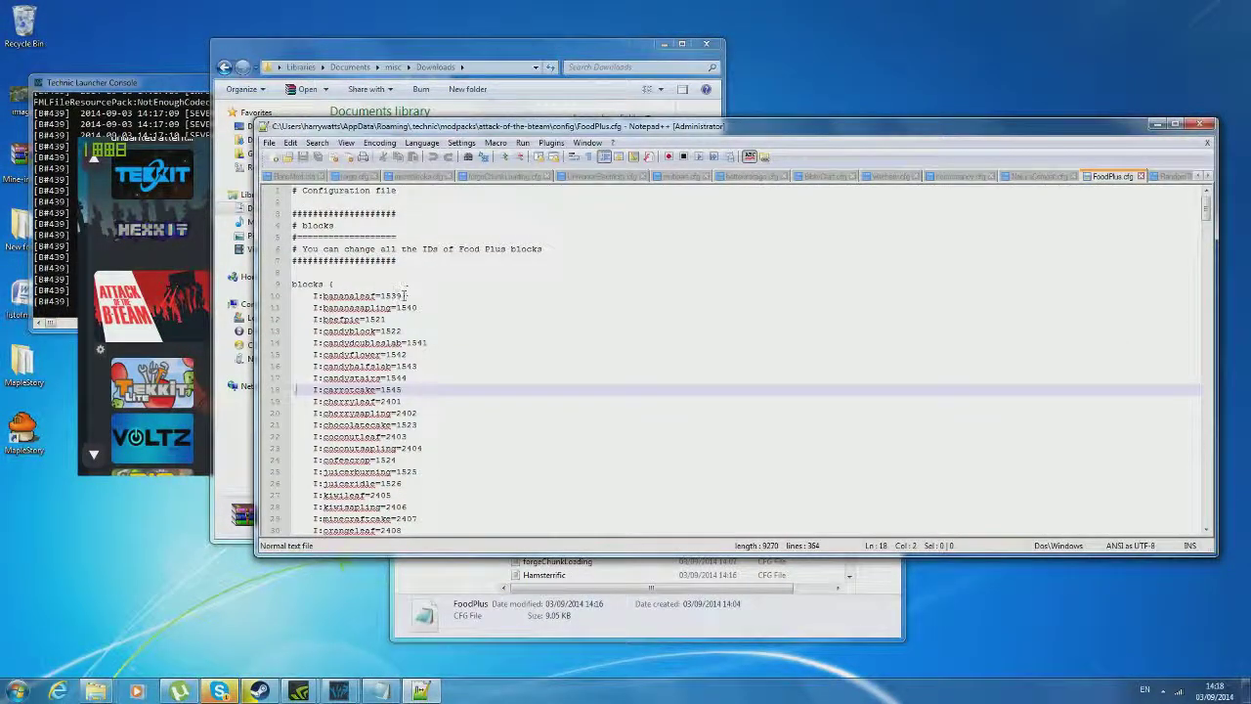
- Set the bananaleaf block ID to 1540 in the FoodPlus config and save the file while closing Notepad++
click(409, 295)
key(BackSpace)
text(0)
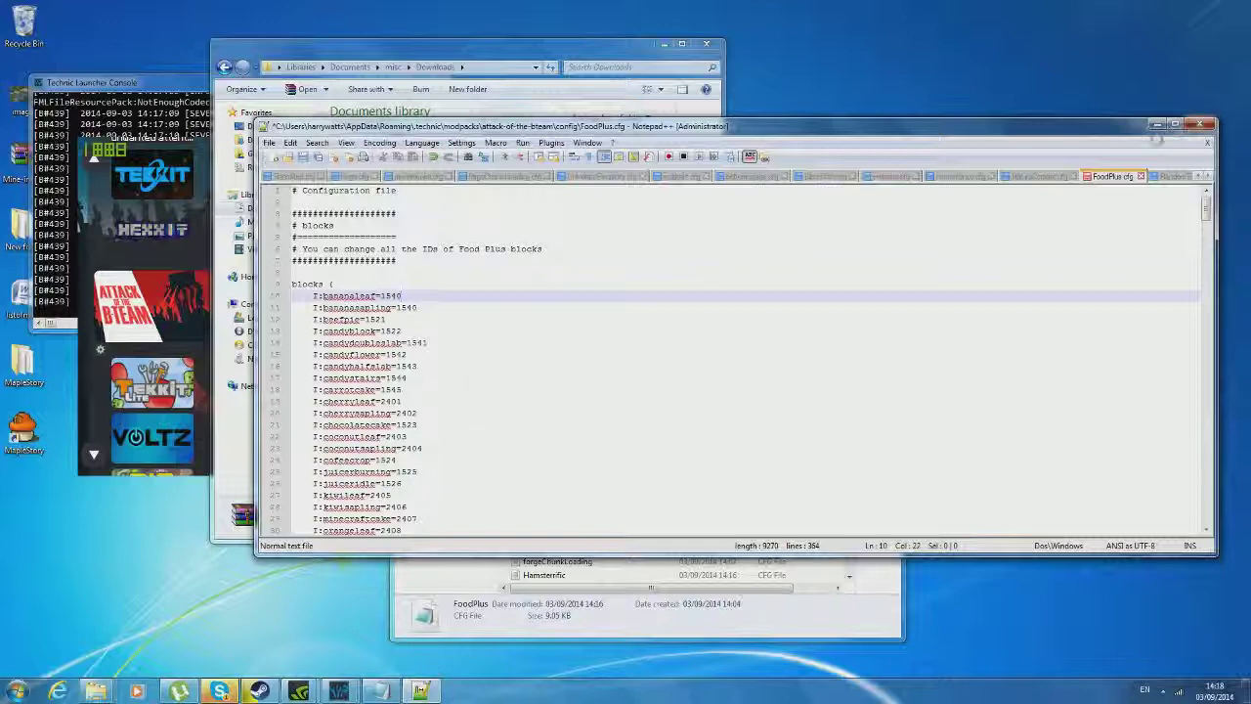
key(alt+F4)
click(631, 391)
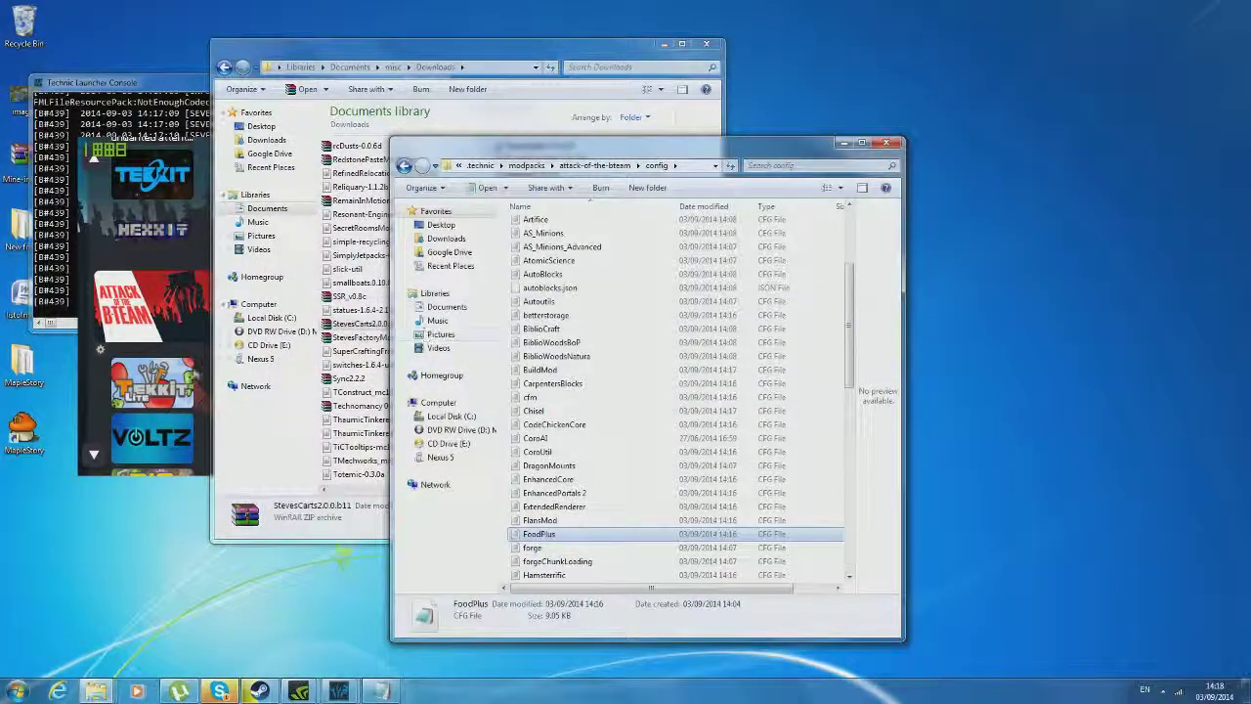
- Test-launch the modpack, minimize the game and move the config folder window clear of the launcher
click(198, 371)
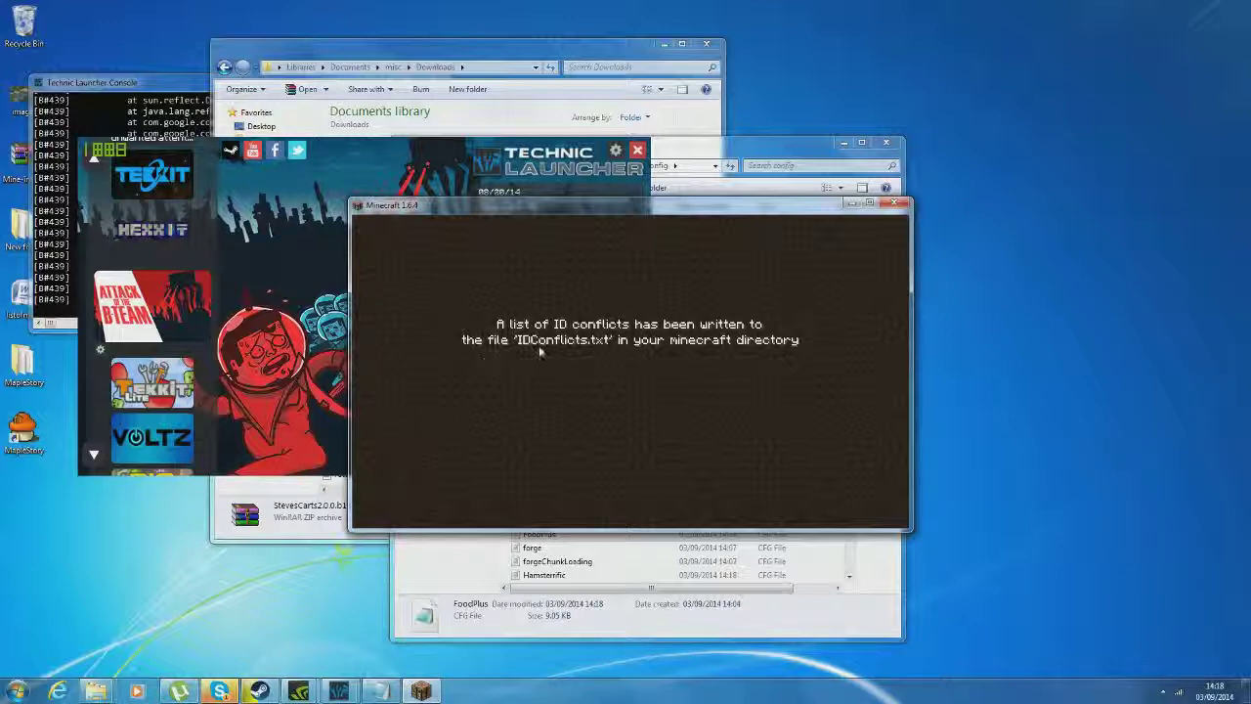
click(853, 204)
drag(743, 144, 852, 134)
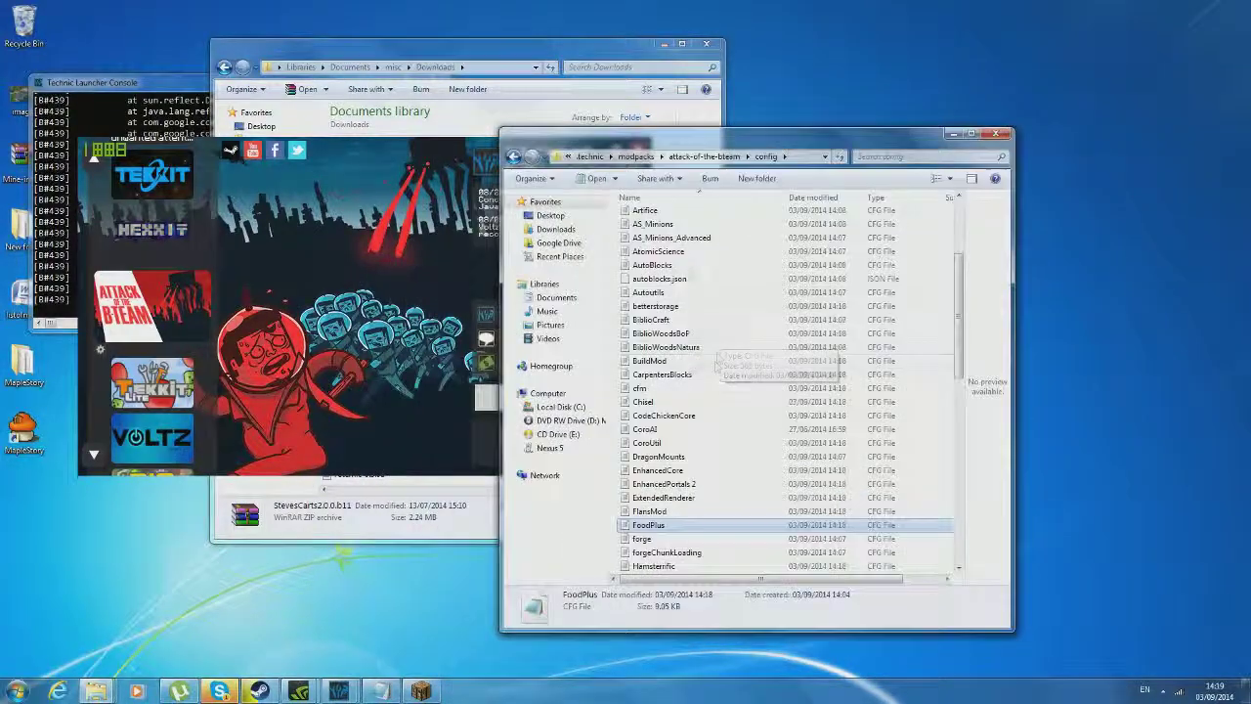
- Open the IDConflicts file in the attack-of-the-bteam folder, examine the conflicting block ID and the suggested ranges, and minimize the editor
click(514, 157)
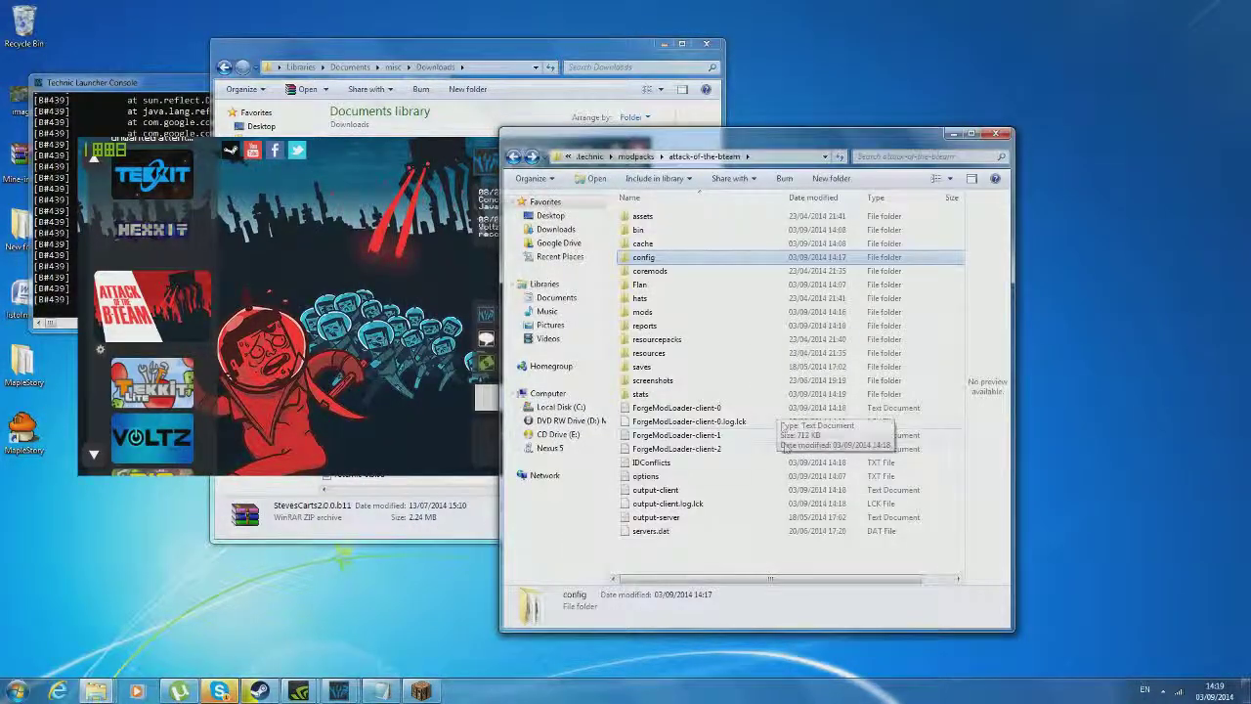
double_click(658, 461)
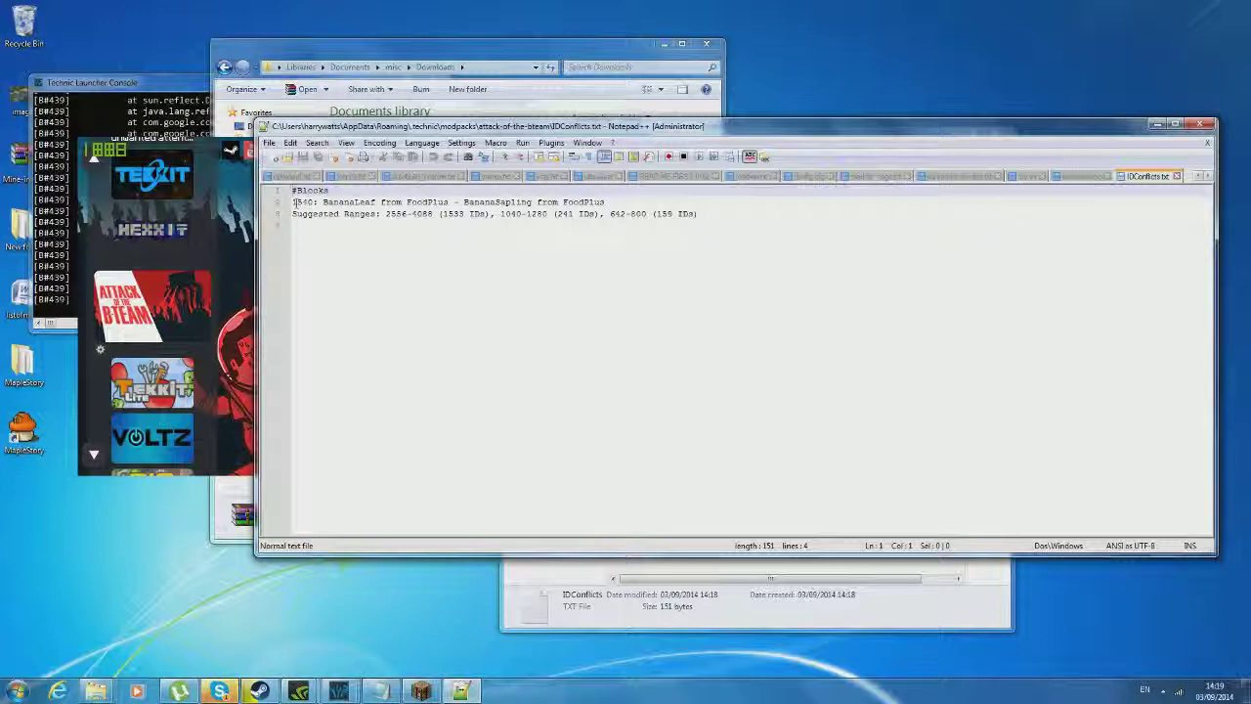
drag(323, 203, 281, 204)
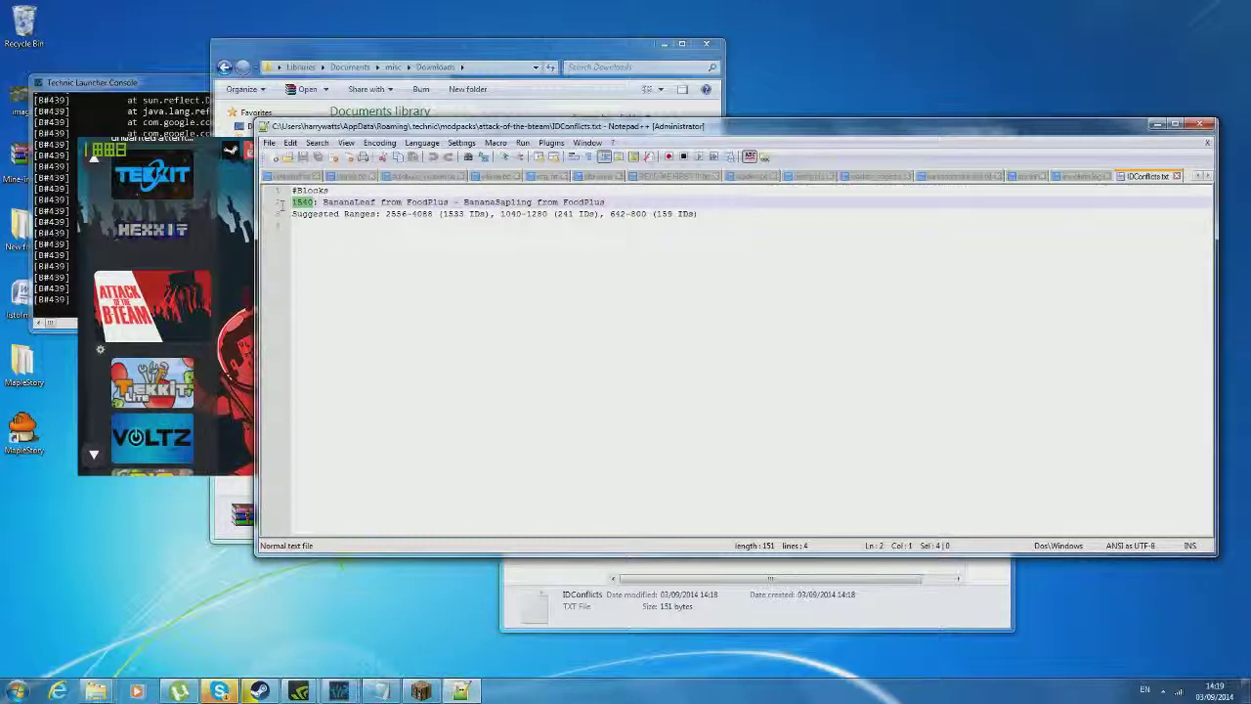
click(344, 218)
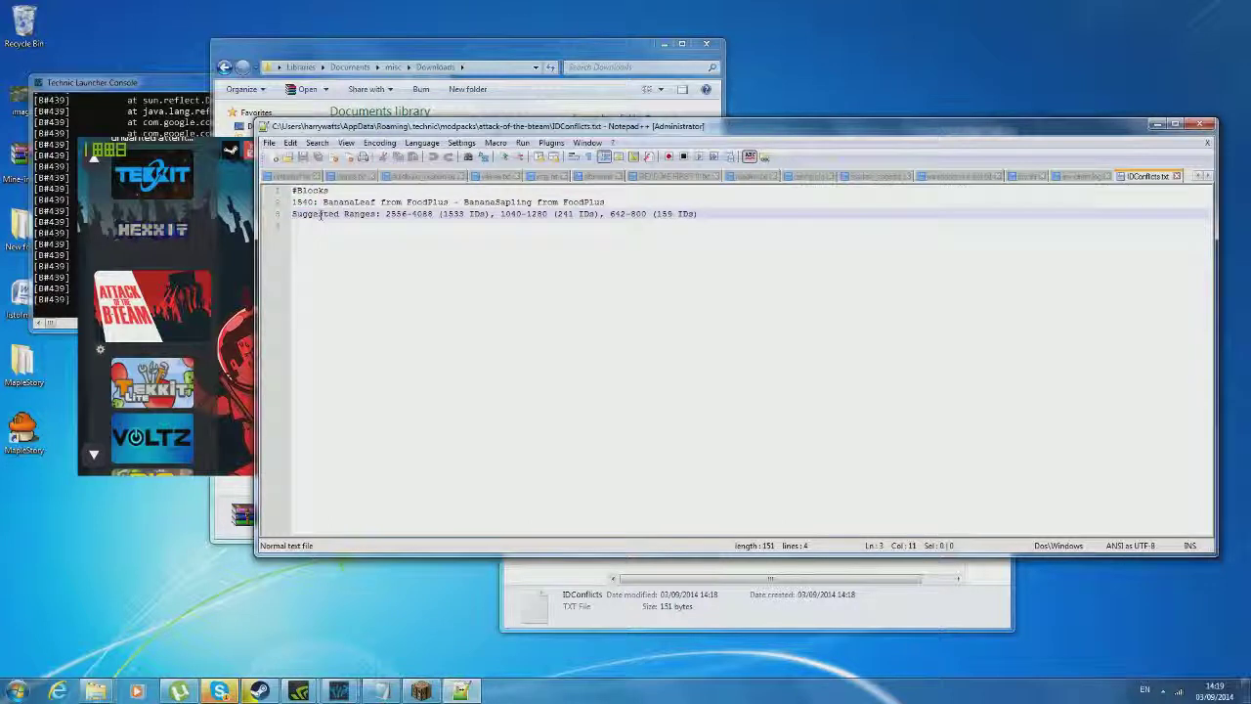
triple_click(476, 217)
click(501, 215)
drag(500, 215, 297, 213)
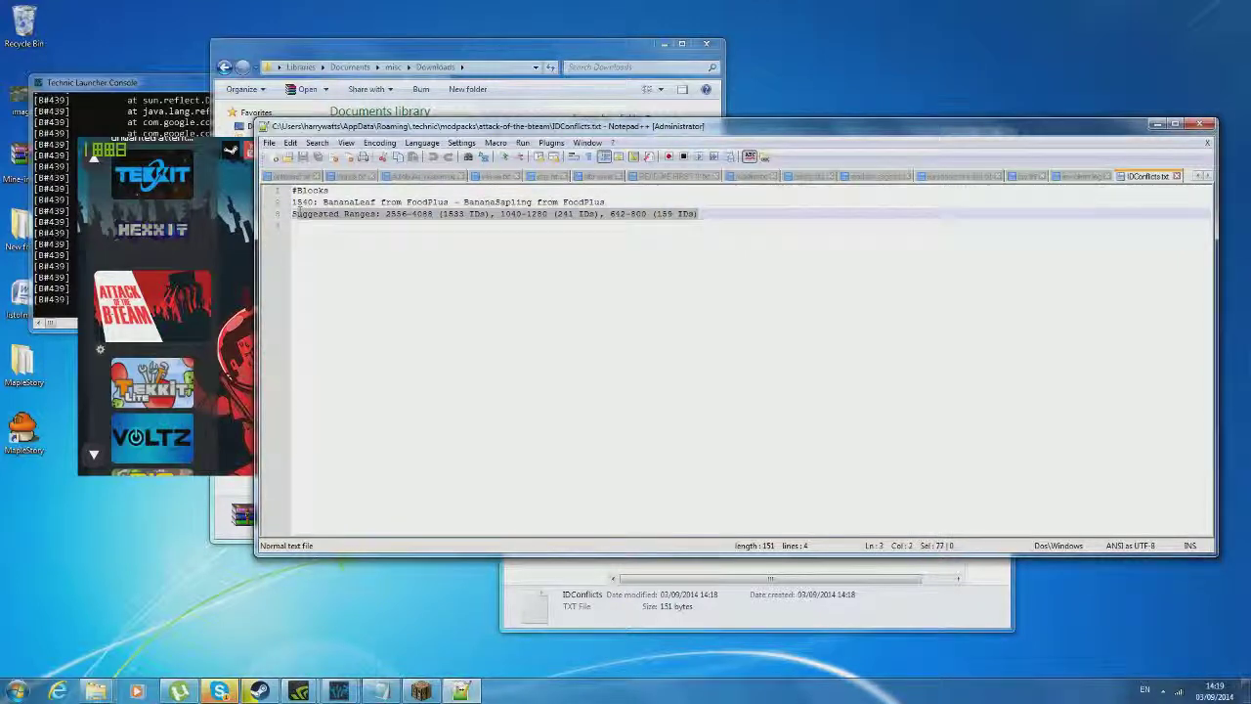
click(1156, 124)
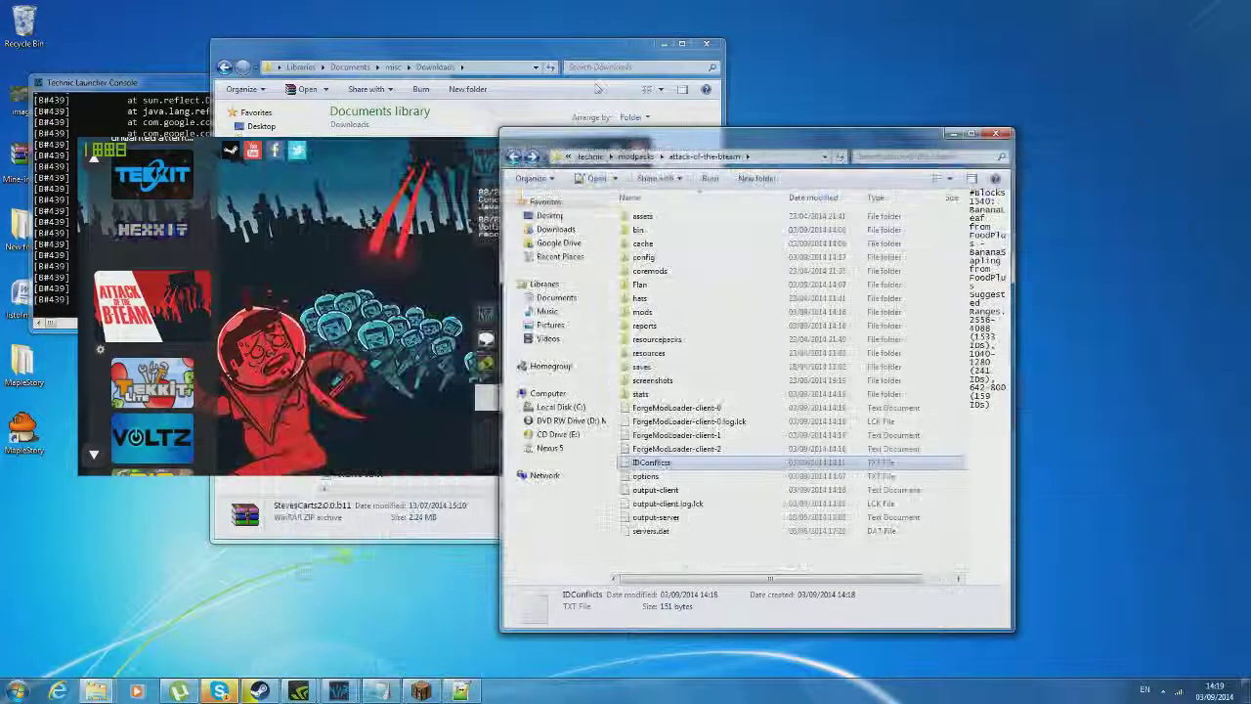
- Reopen the FoodPlus file from the config folder in Notepad++, change the last two digits of the bananaleaf ID and save while closing
double_click(643, 257)
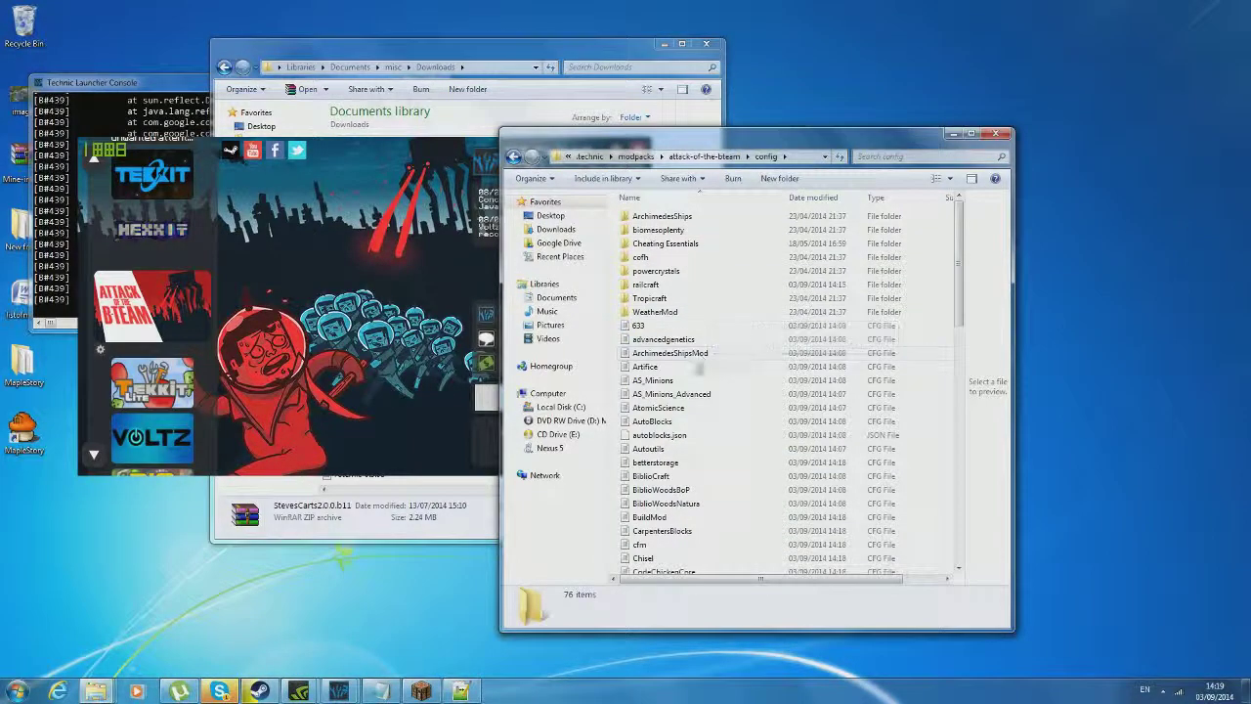
scroll(708, 430, down, 7)
scroll(714, 479, down, 3)
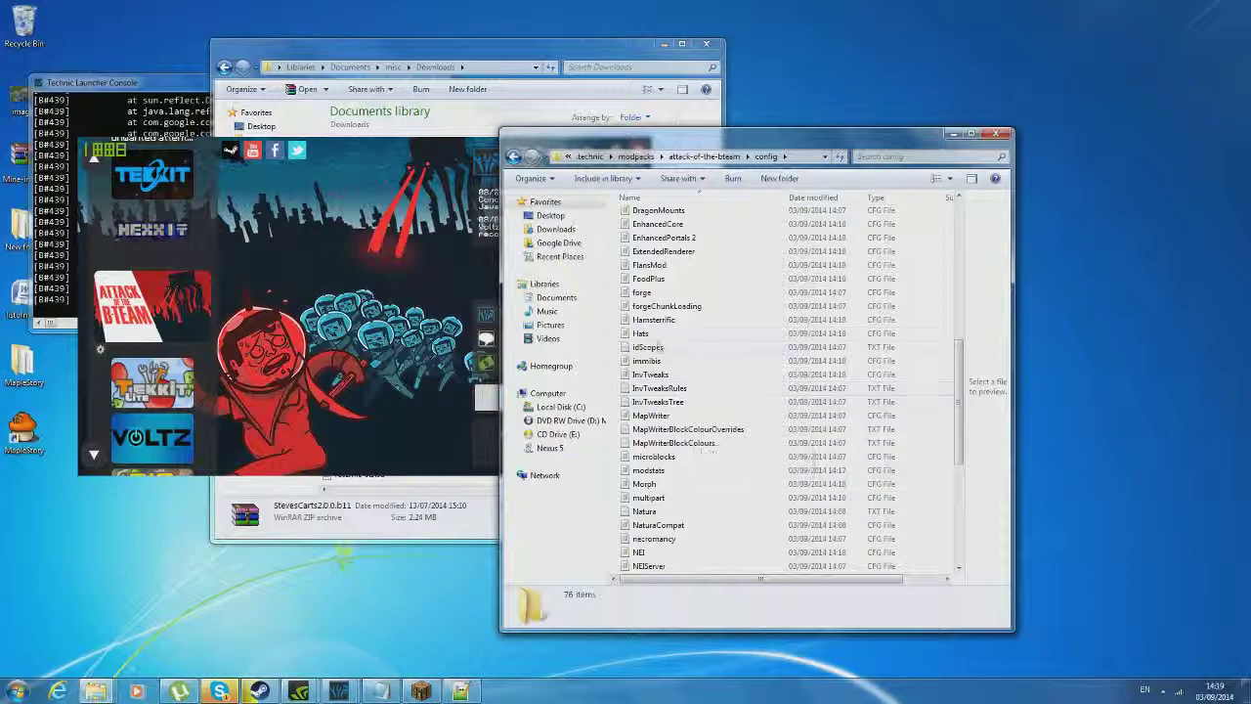
right_click(661, 280)
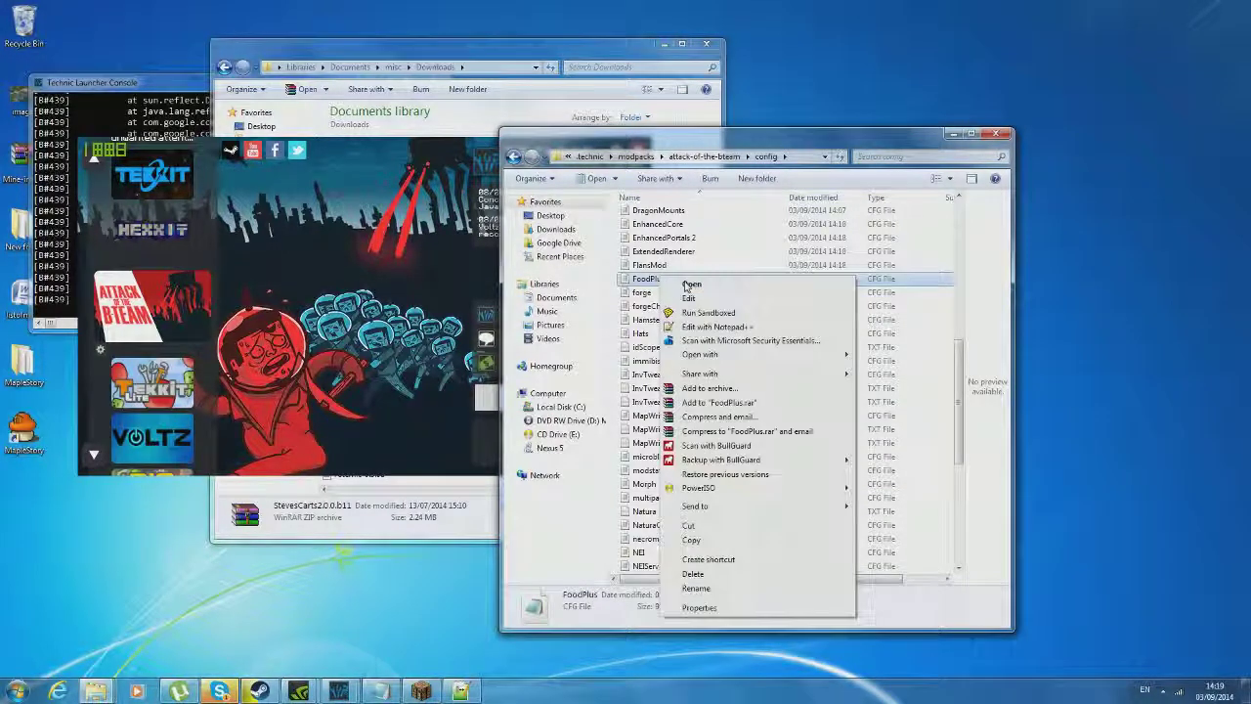
click(727, 324)
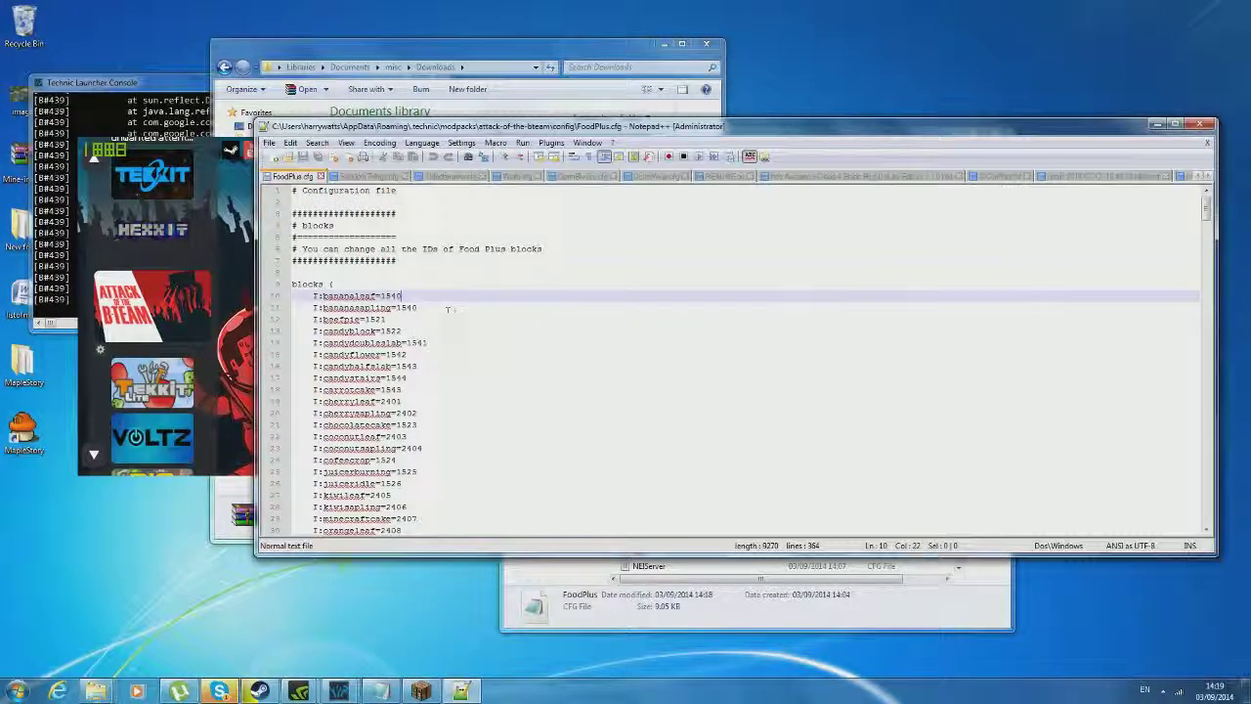
key(BackSpace)
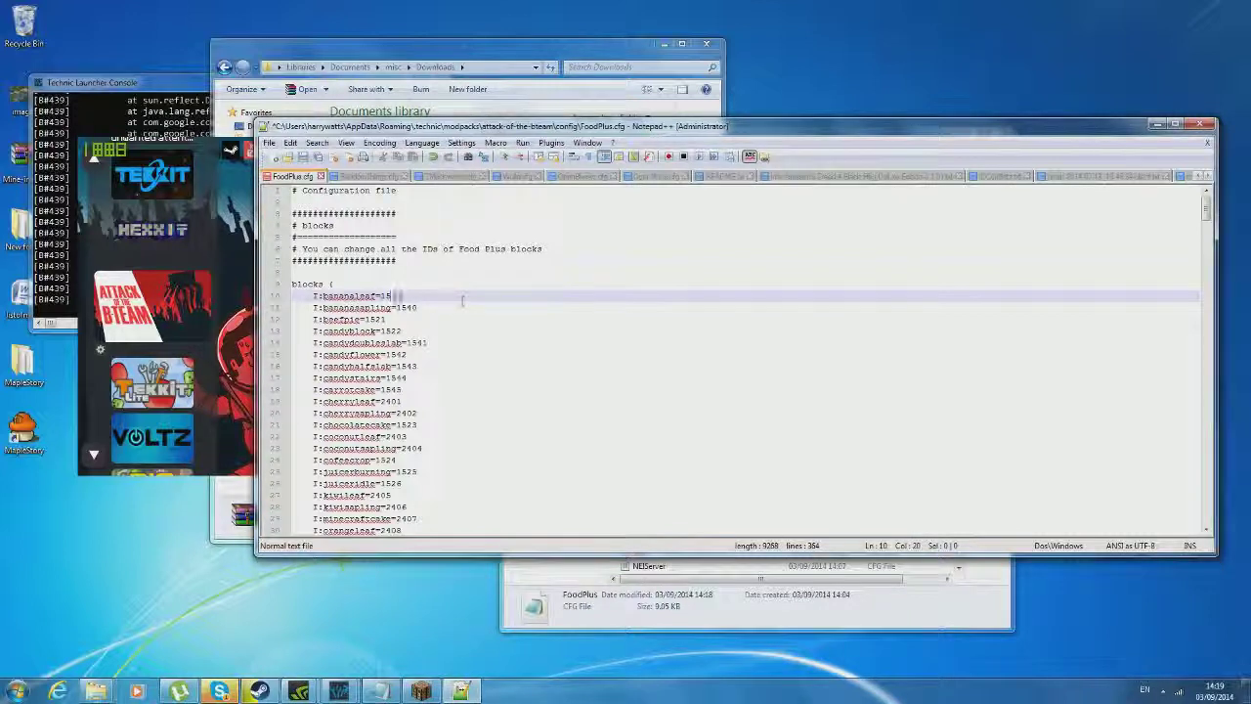
click(1205, 125)
click(609, 394)
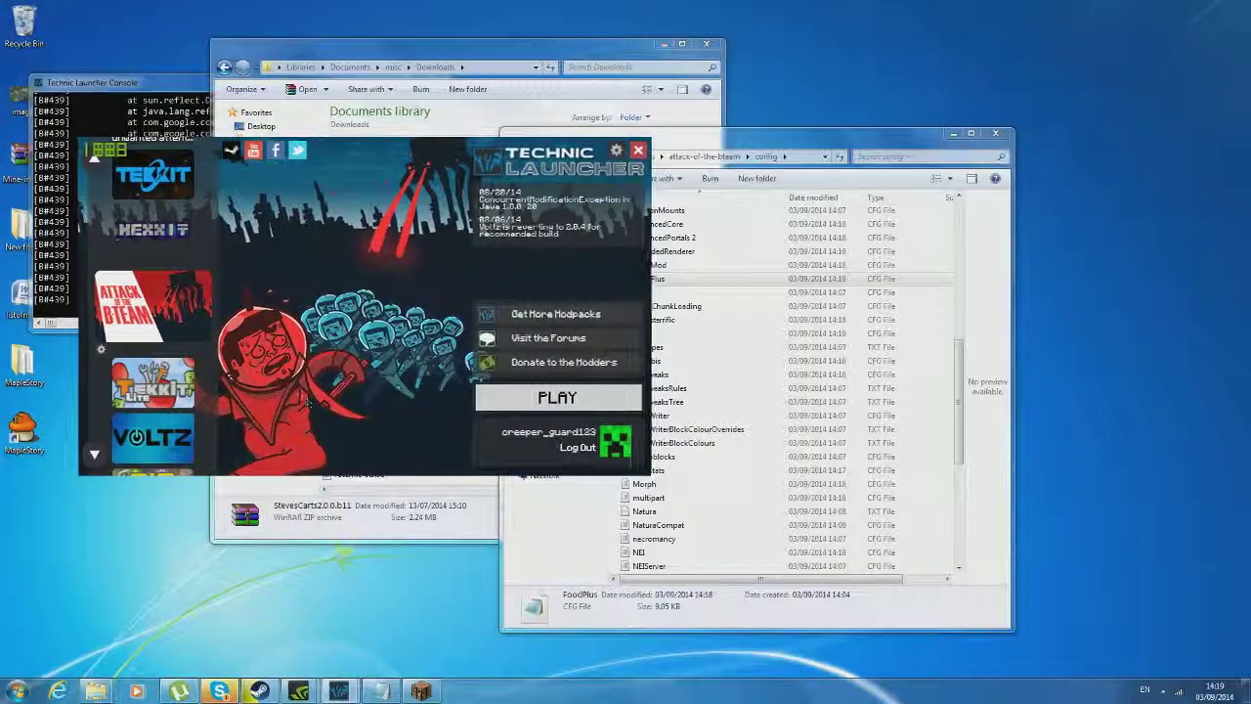
- Launch the Attack of the B-Team modpack again and close the open ForgeModLoader log in Notepad
click(582, 398)
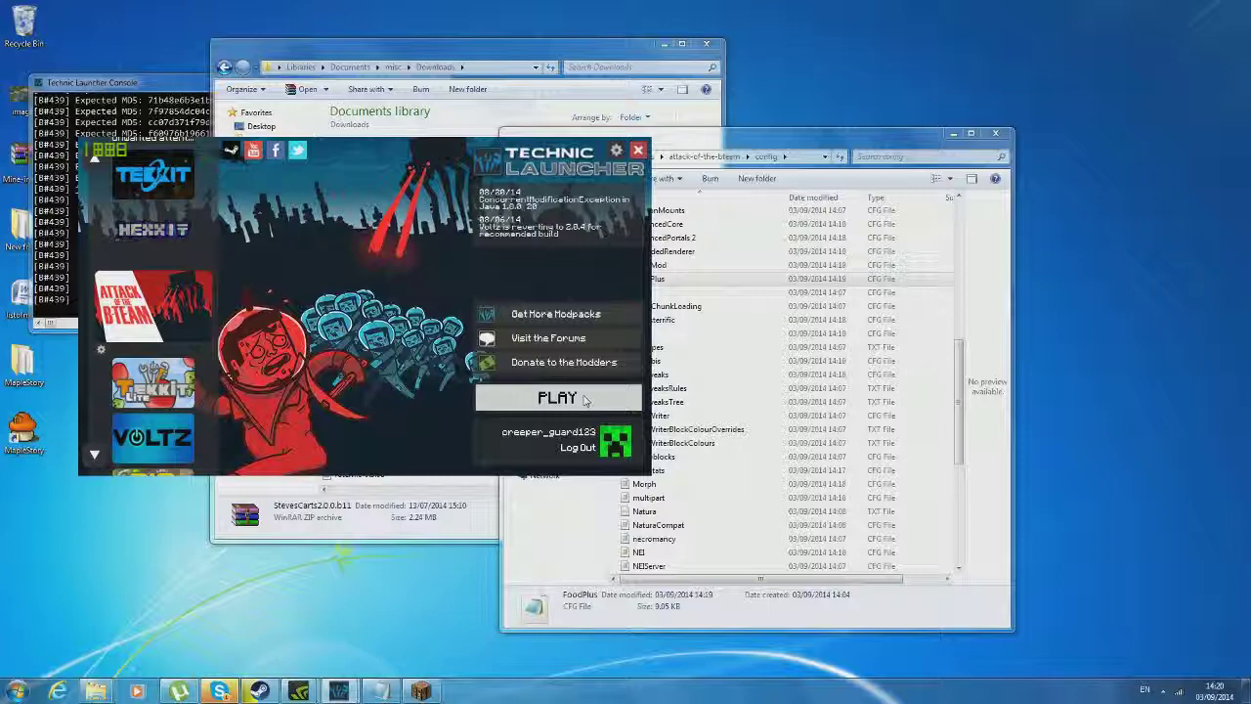
click(464, 685)
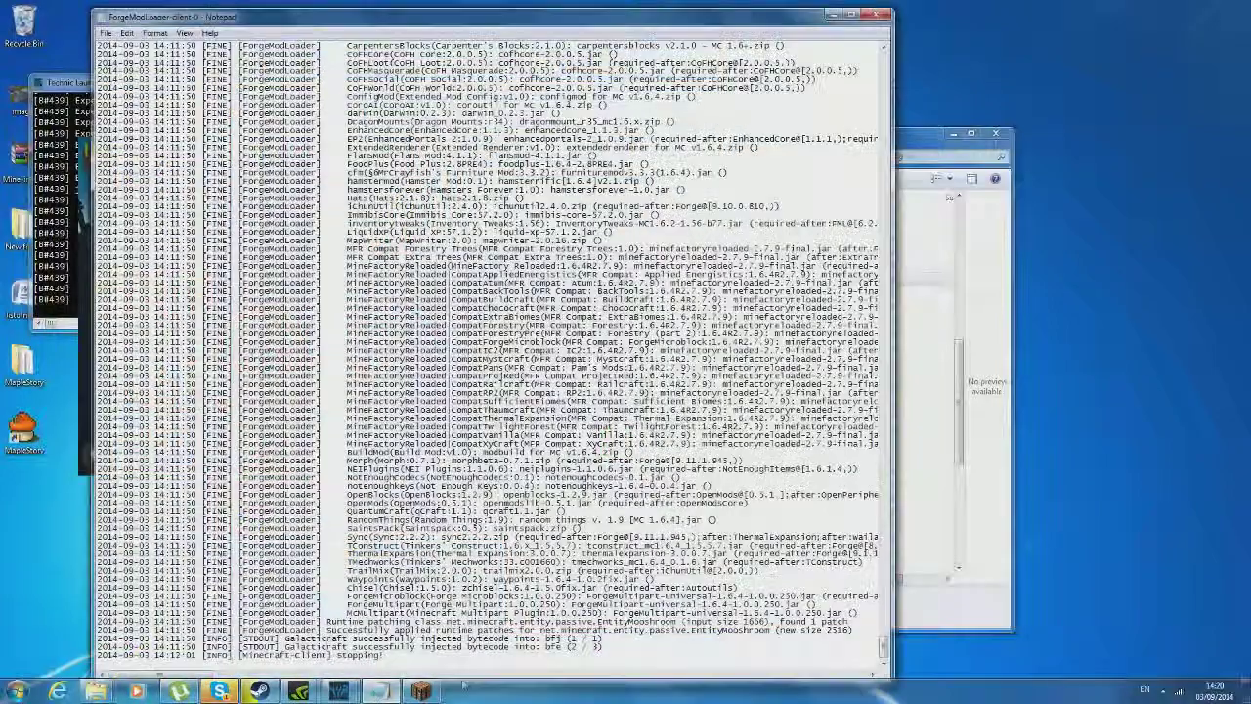
click(884, 14)
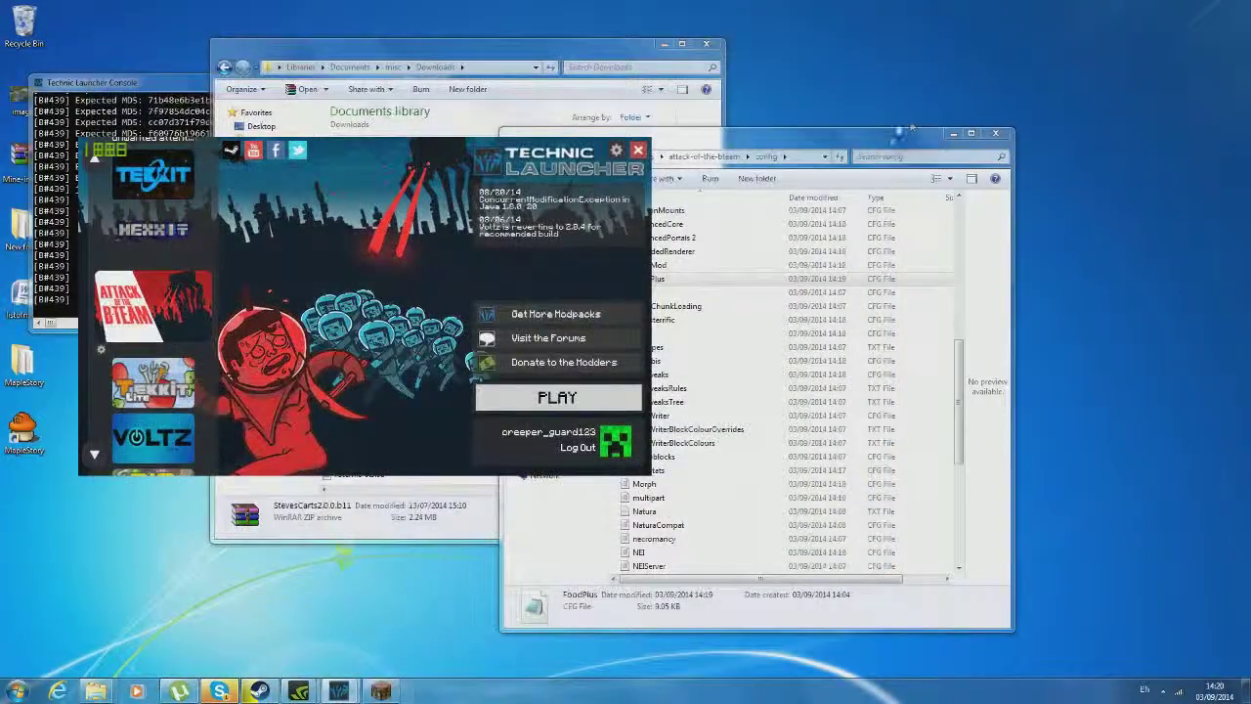
- Move the config folder window clear, open IDConflicts from the attack-of-the-bteam folder, and examine the conflicting block entry and suggested ID ranges
drag(909, 128, 942, 125)
click(549, 157)
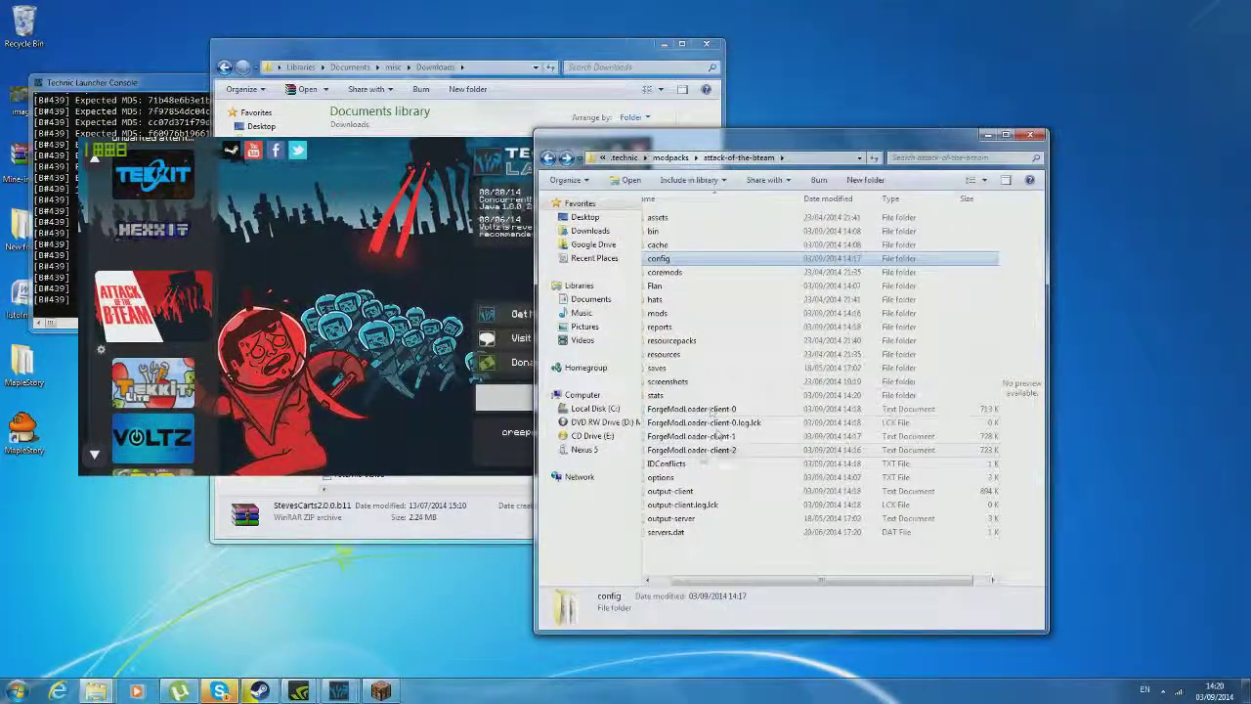
double_click(667, 463)
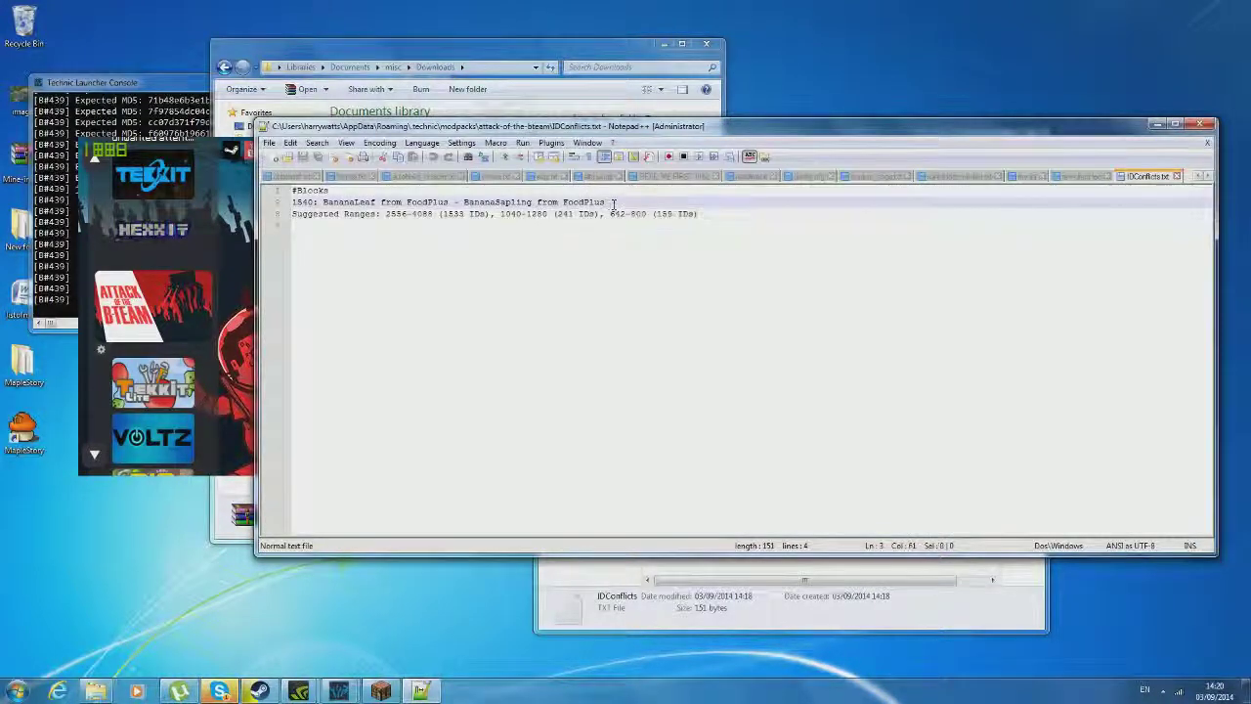
drag(614, 202, 637, 223)
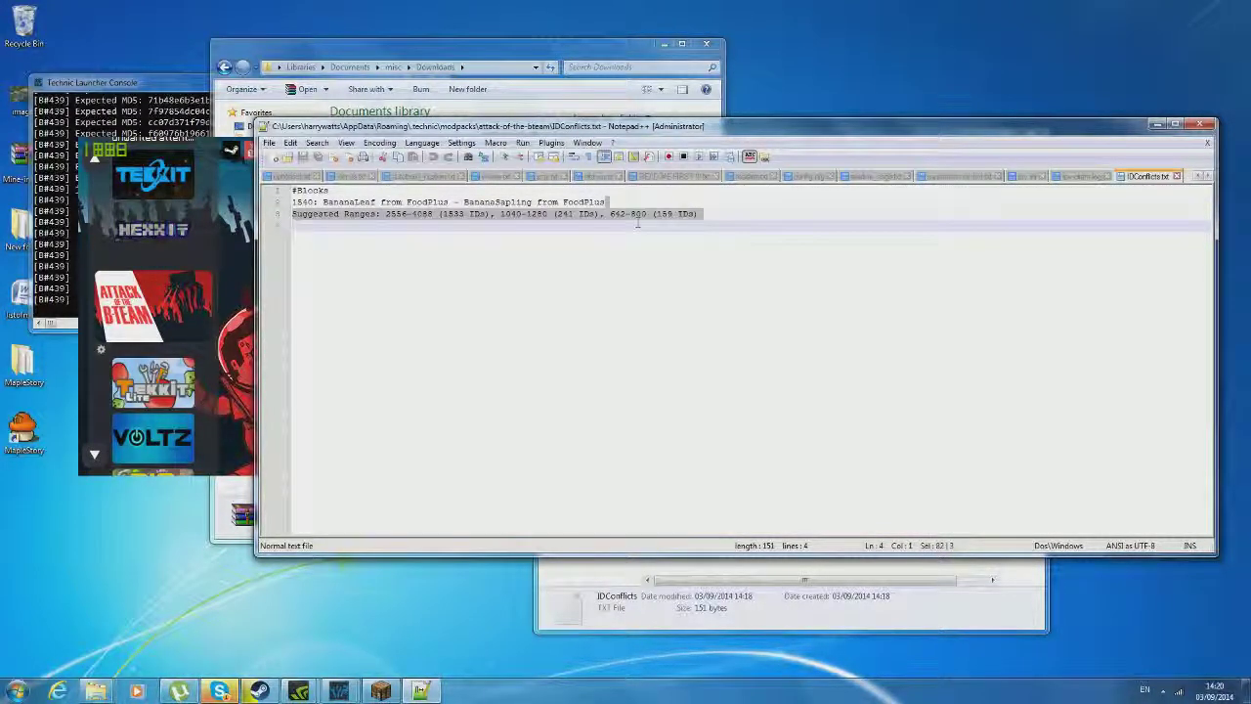
click(359, 221)
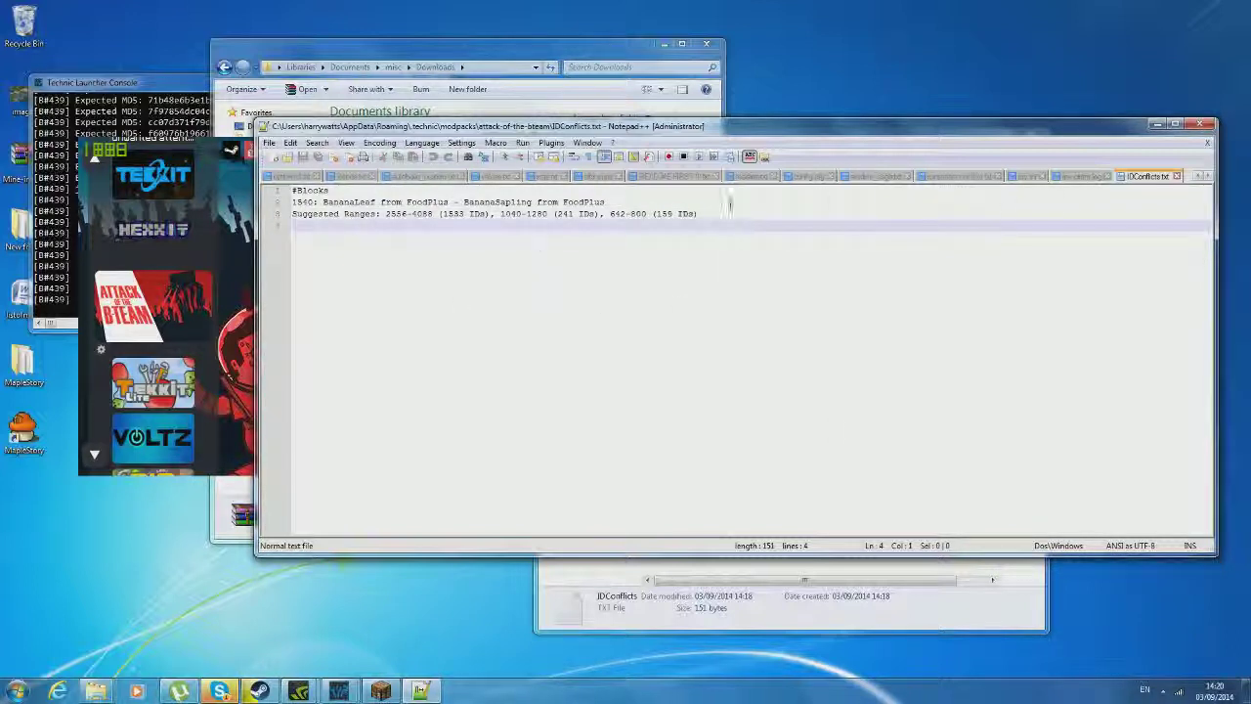
drag(293, 203, 395, 196)
click(304, 204)
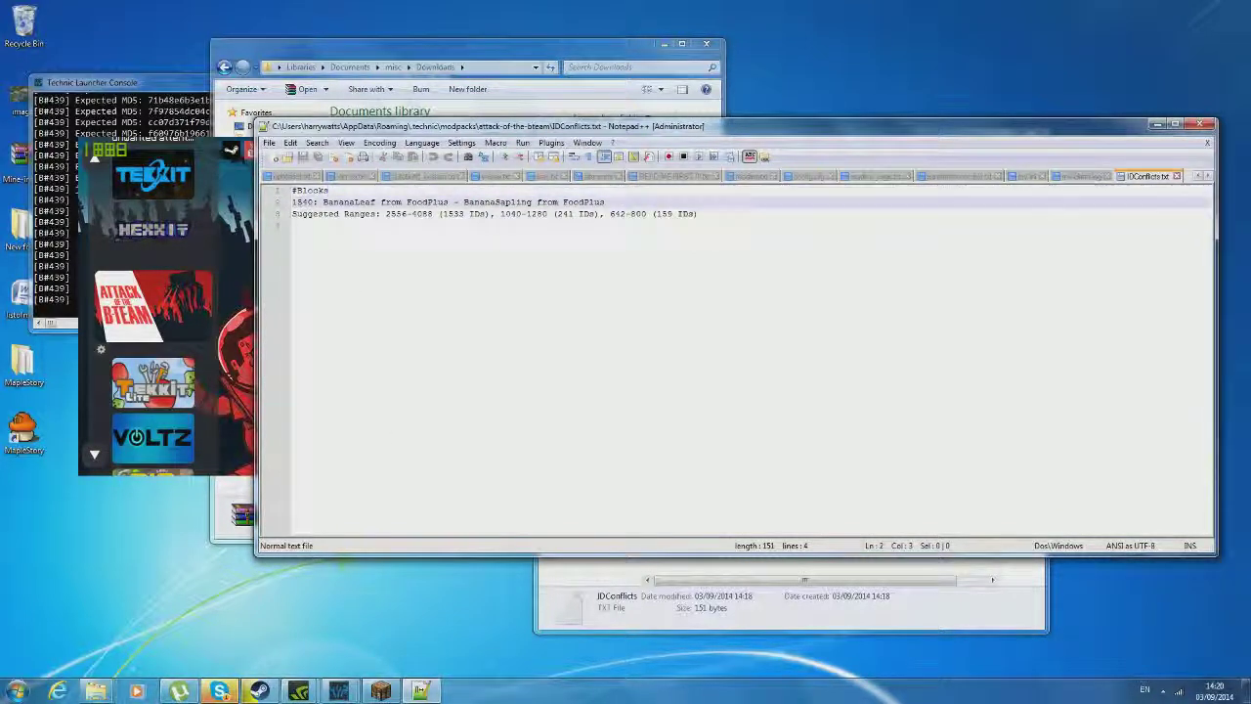
click(470, 399)
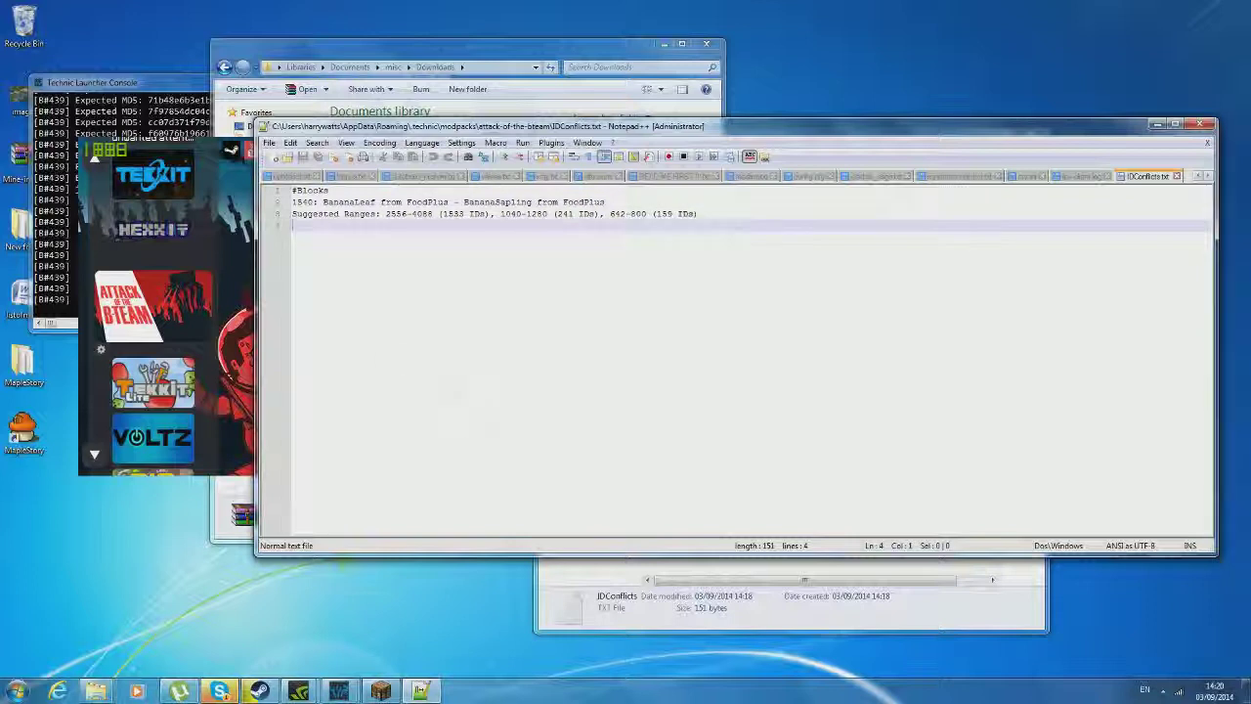
drag(295, 213, 477, 219)
drag(696, 215, 284, 202)
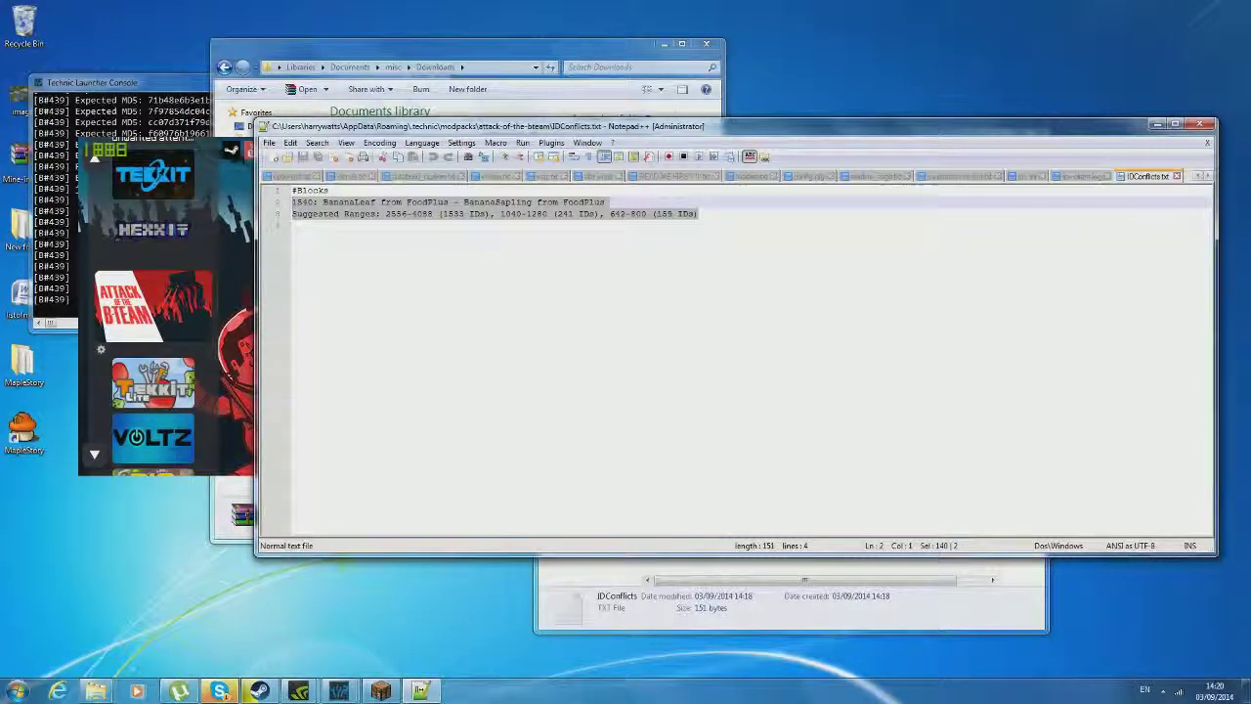
- Return to the modpack's config folder and close both the Minecraft test run and the IDConflicts file in Notepad++
click(706, 608)
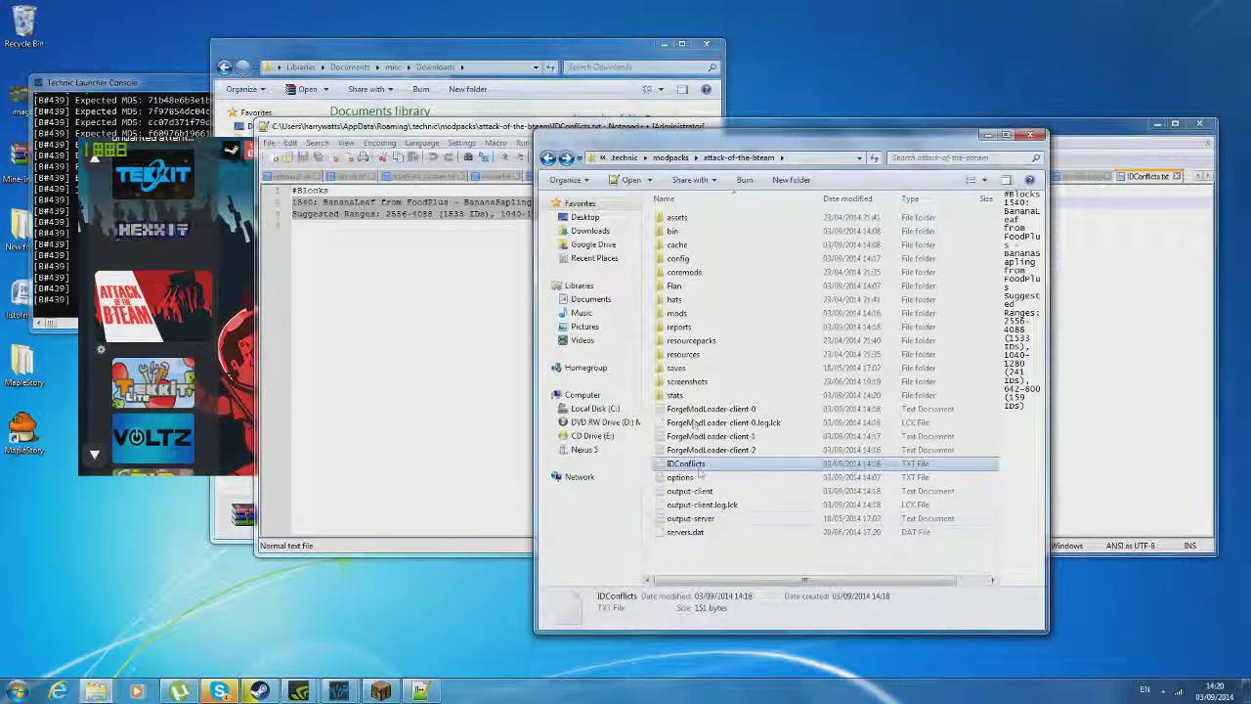
double_click(688, 258)
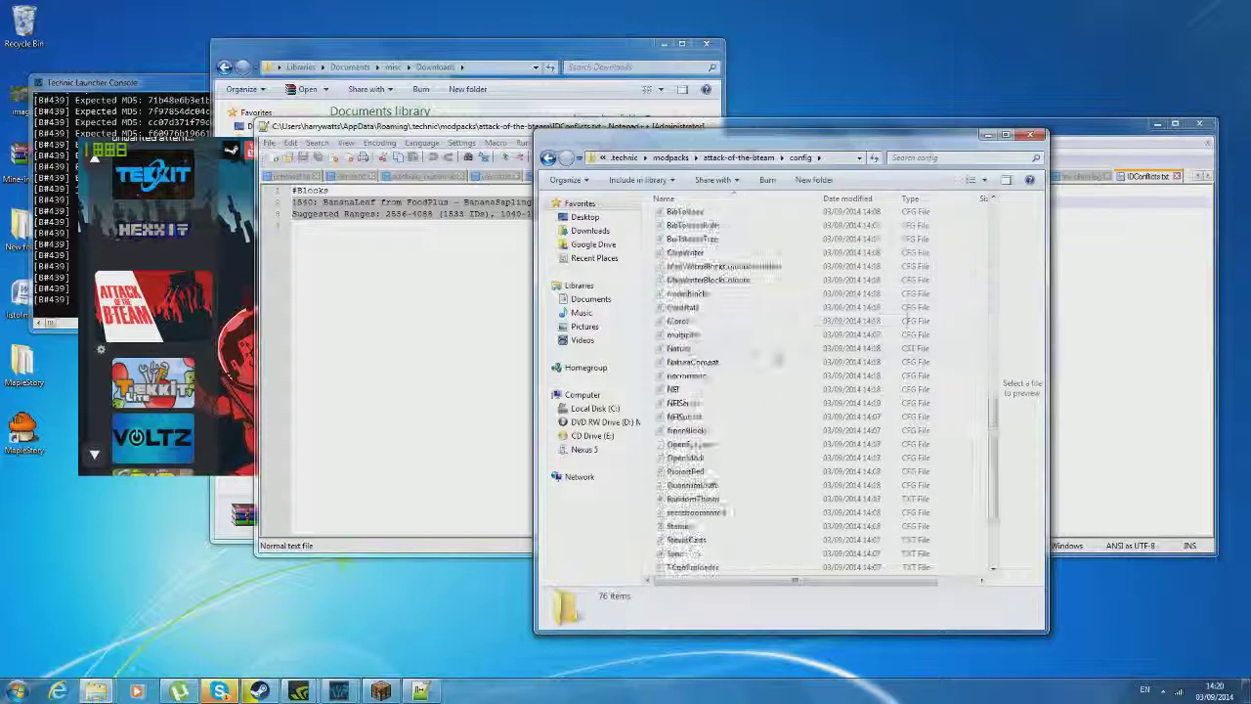
scroll(728, 342, up, 8)
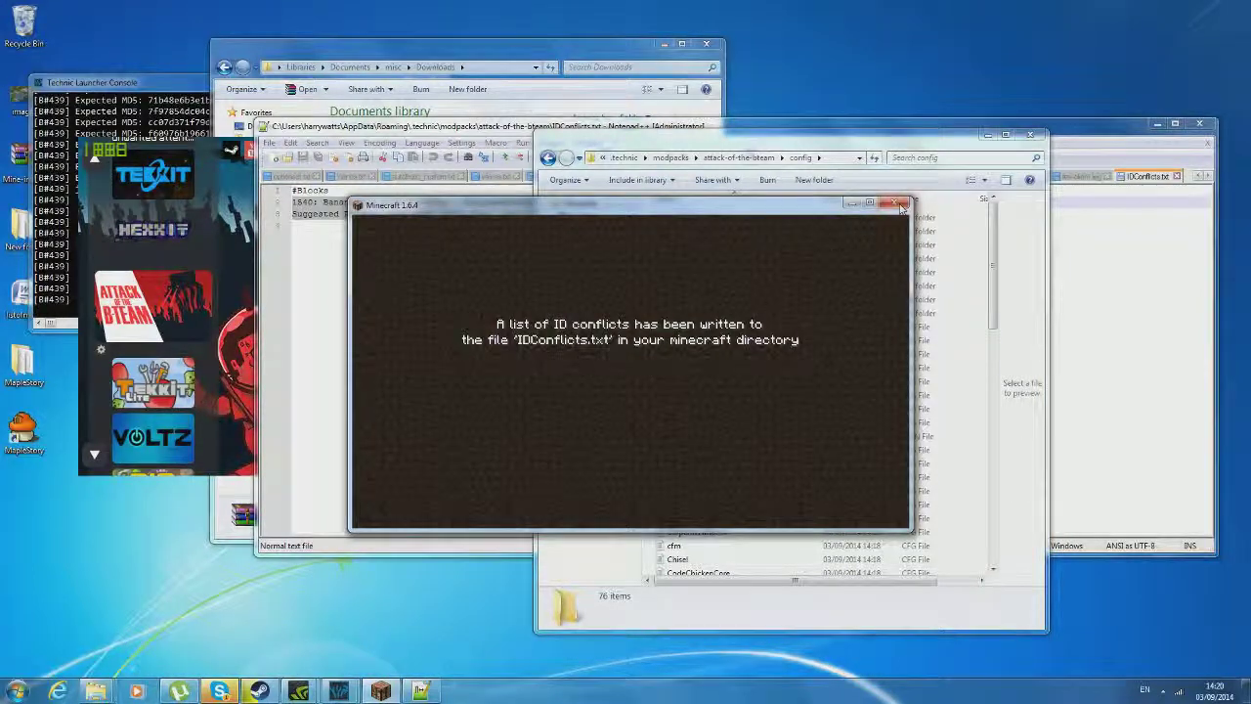
click(901, 206)
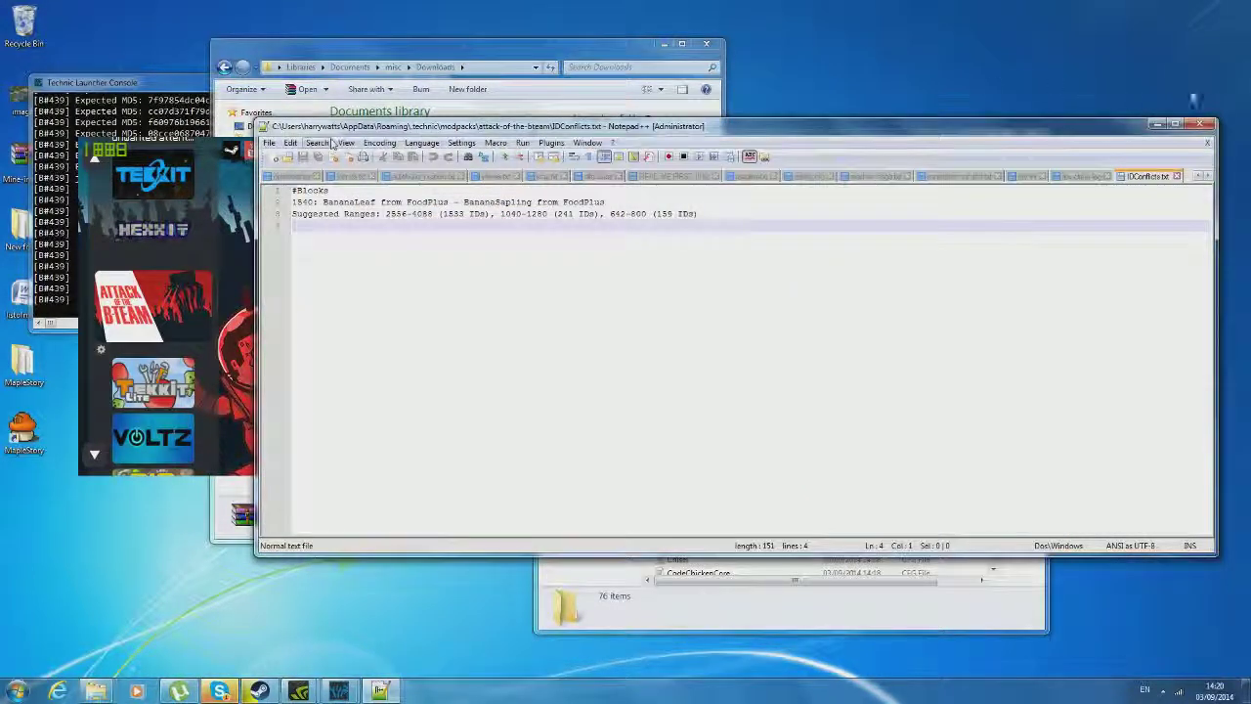
click(1199, 124)
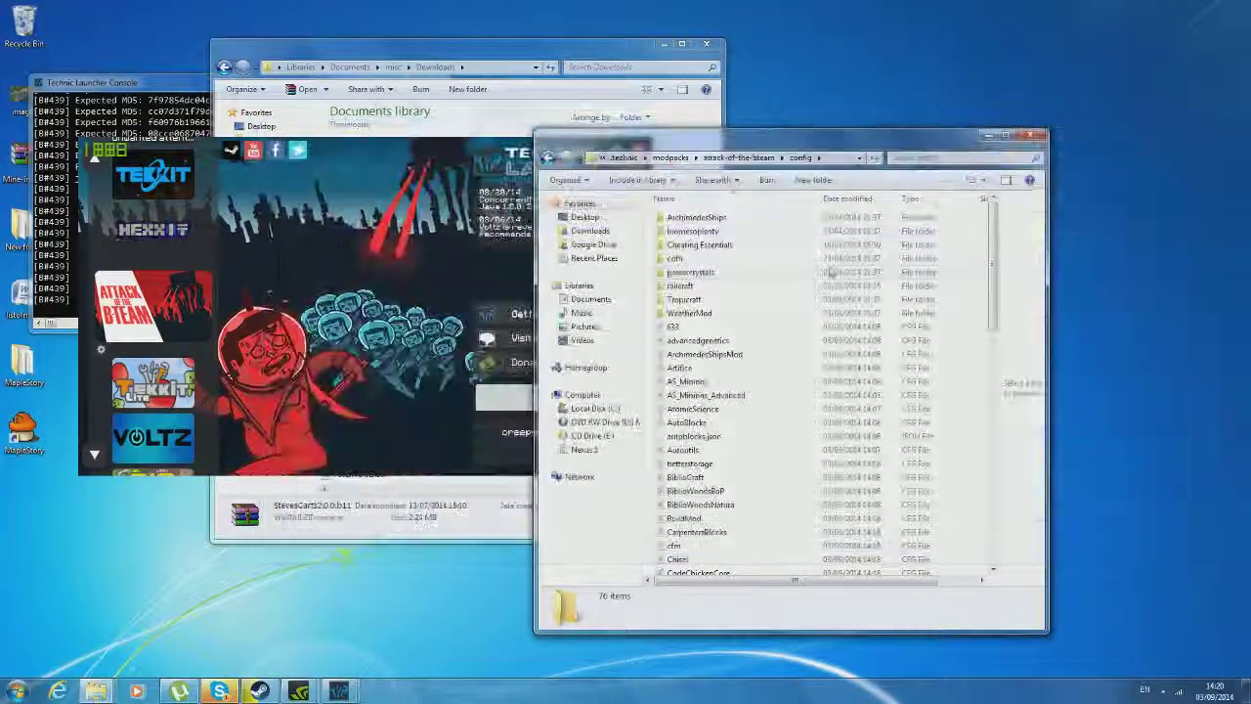
- Reopen IDConflicts from the attack-of-the-bteam folder to recheck the listed block conflict, and close the editor
click(548, 159)
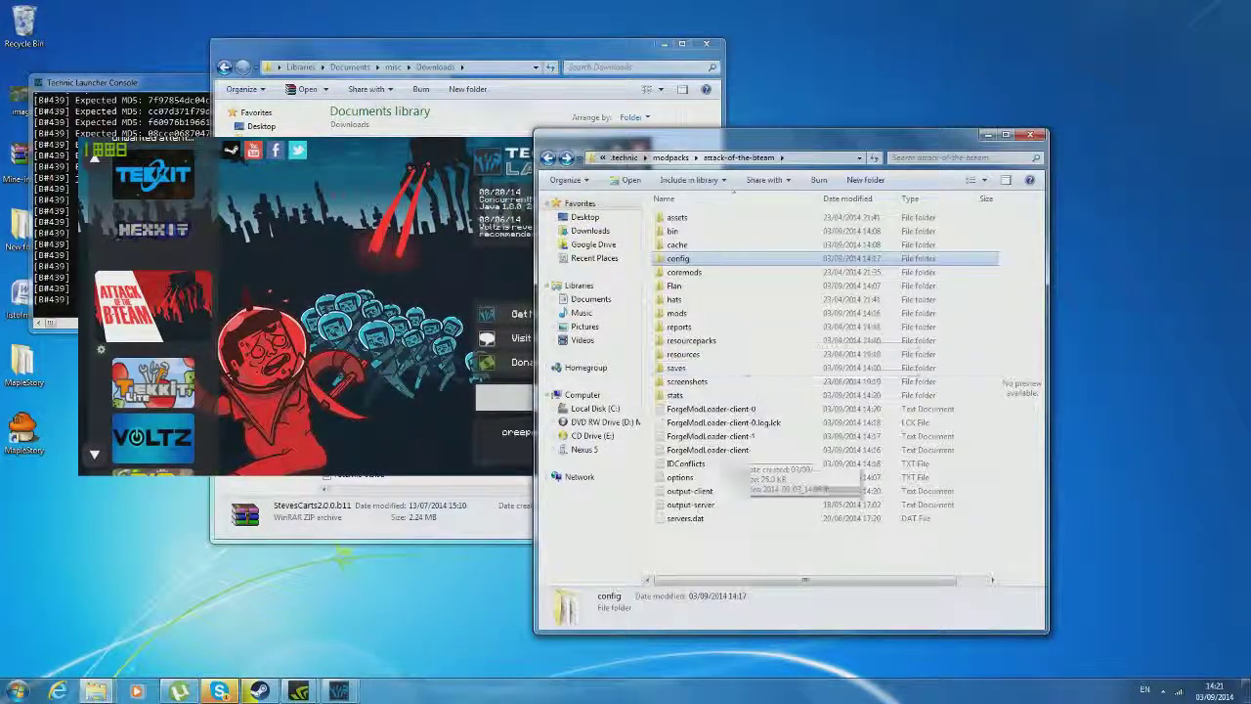
click(710, 465)
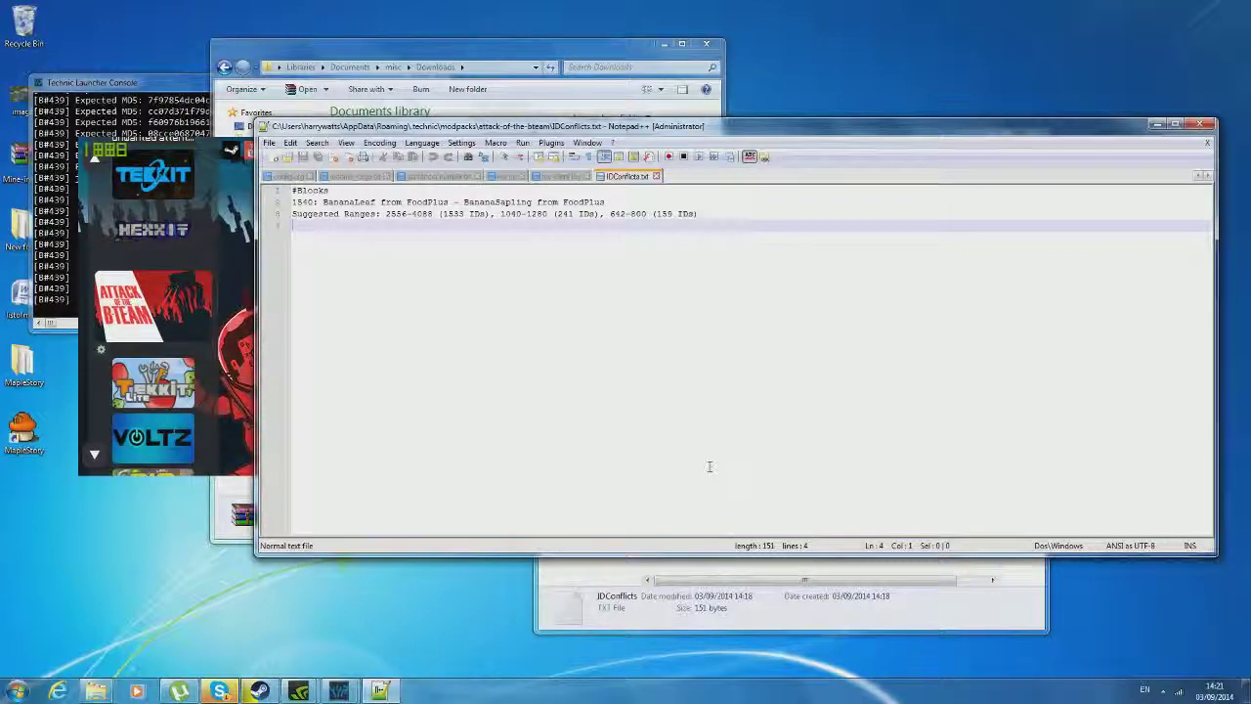
click(1200, 124)
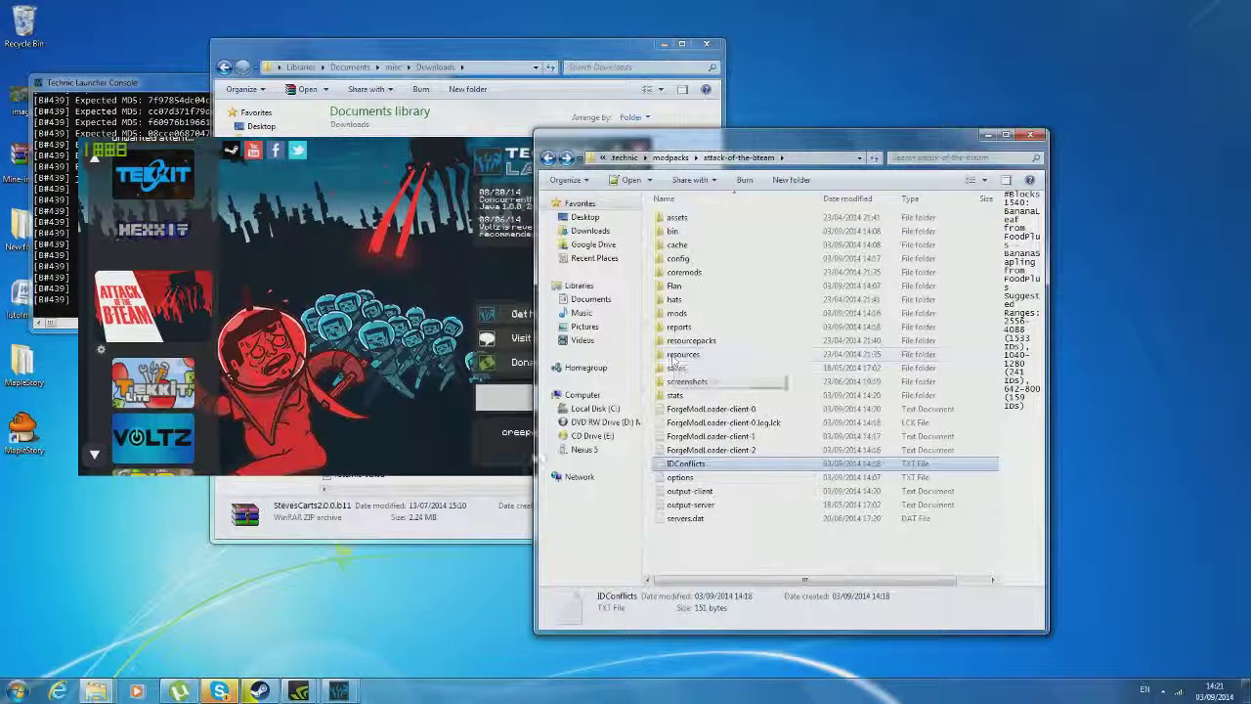
- Open the FoodPlus file from the config folder in Notepad, check the bananaleaf and bananasapling block IDs, save the file and close it
double_click(677, 258)
scroll(743, 411, down, 7)
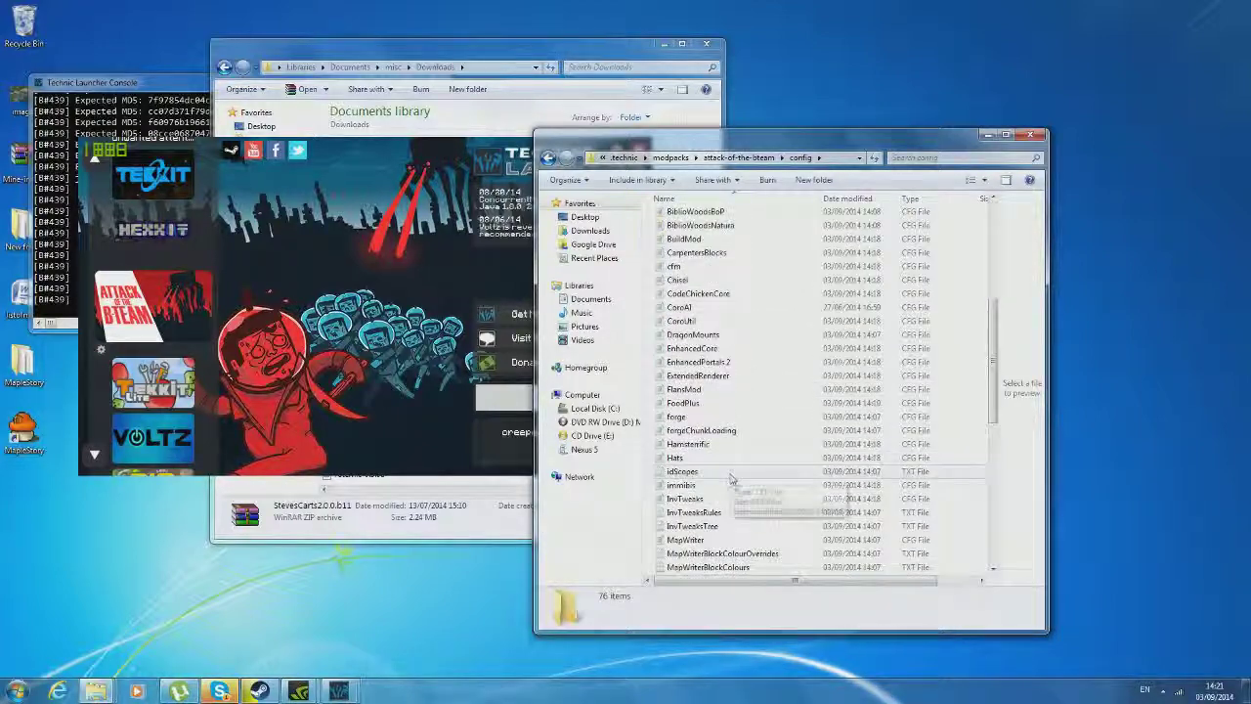
double_click(684, 403)
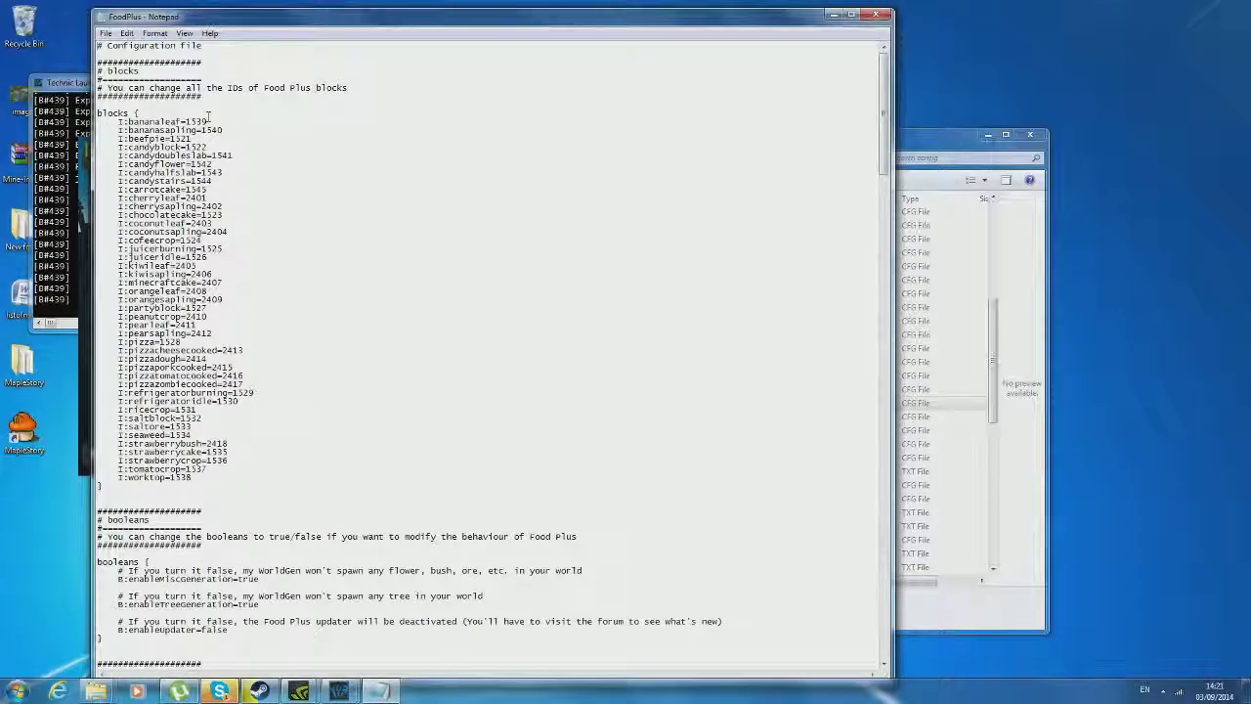
click(105, 33)
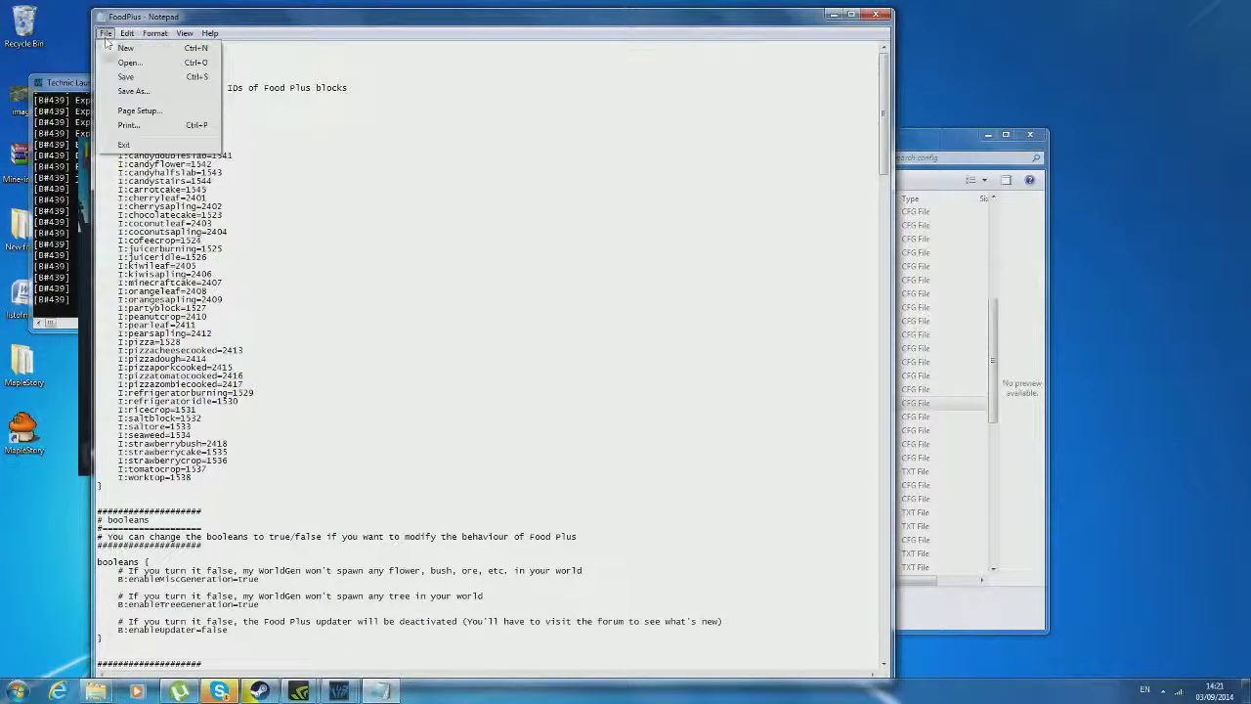
click(106, 34)
click(877, 14)
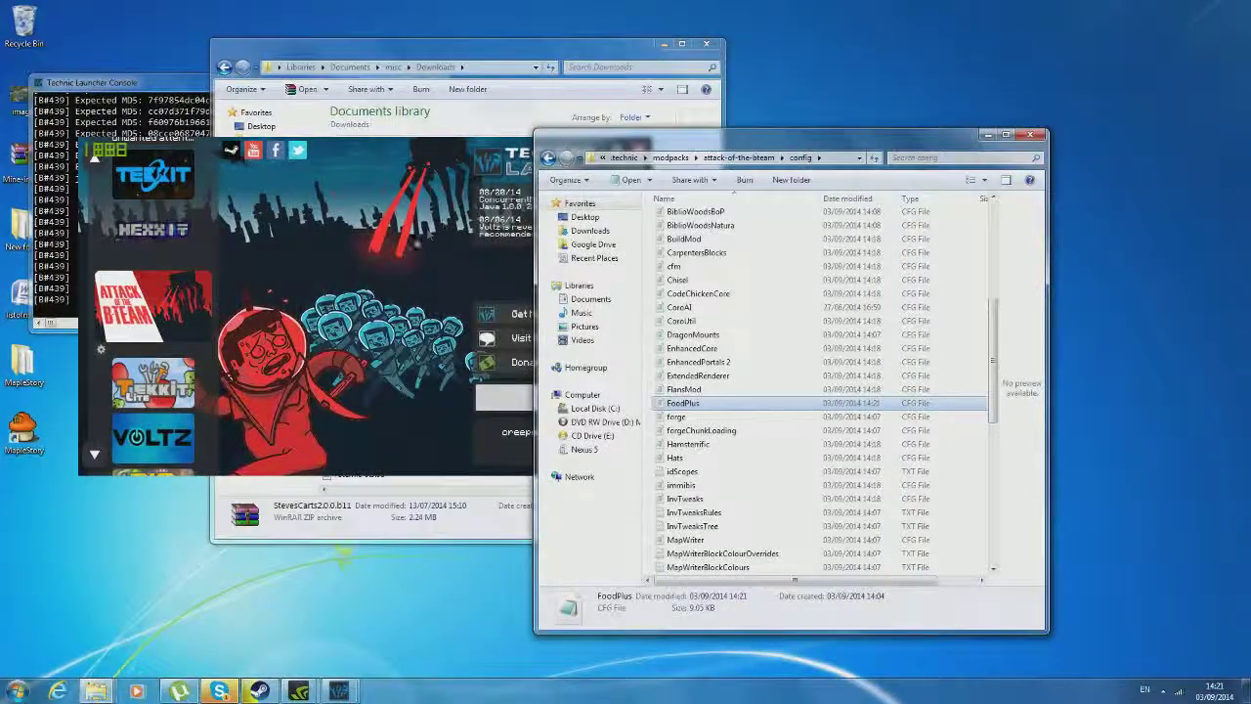
- Test-launch the modpack to Minecraft's main menu, view the multiplayer server list and return to the main menu
click(545, 404)
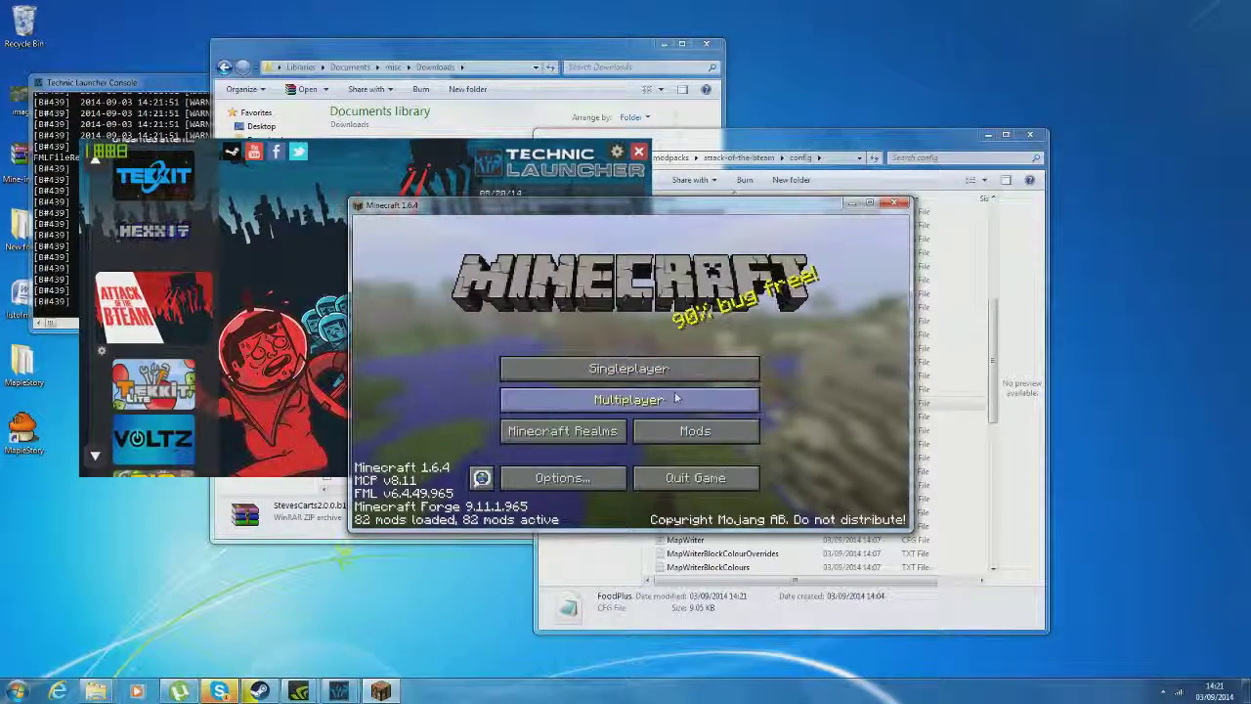
click(735, 399)
scroll(804, 342, down, 1)
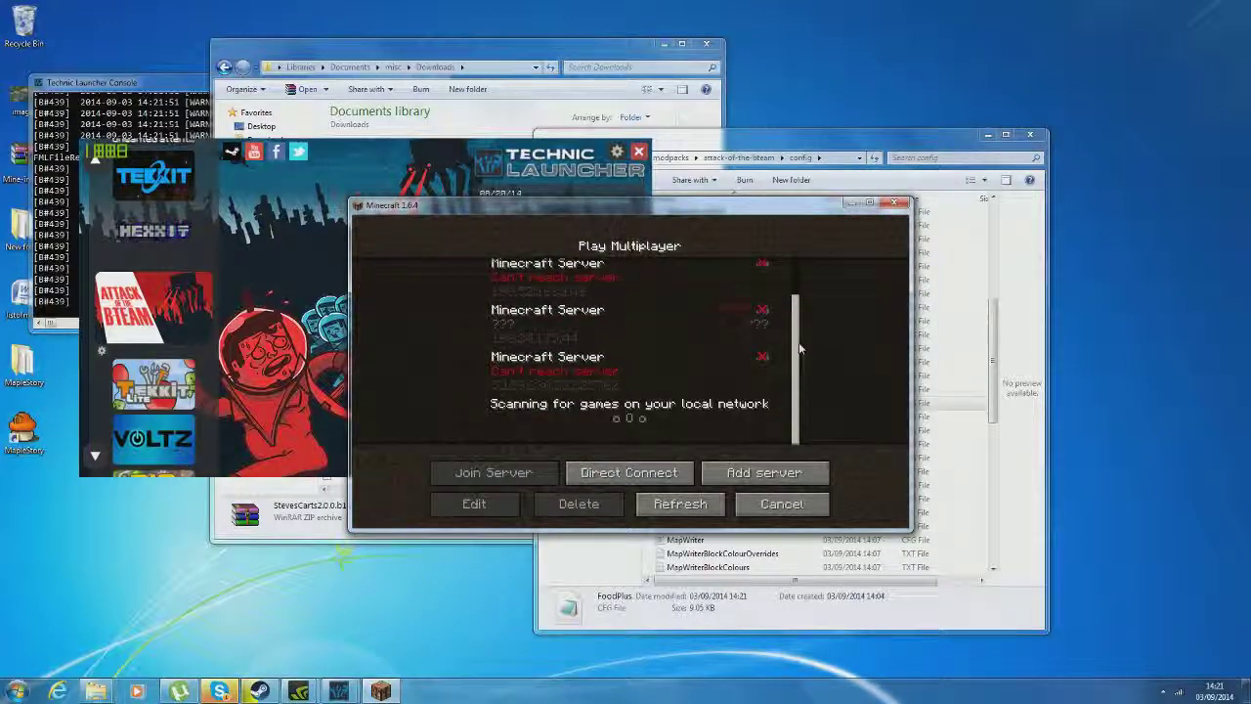
click(781, 504)
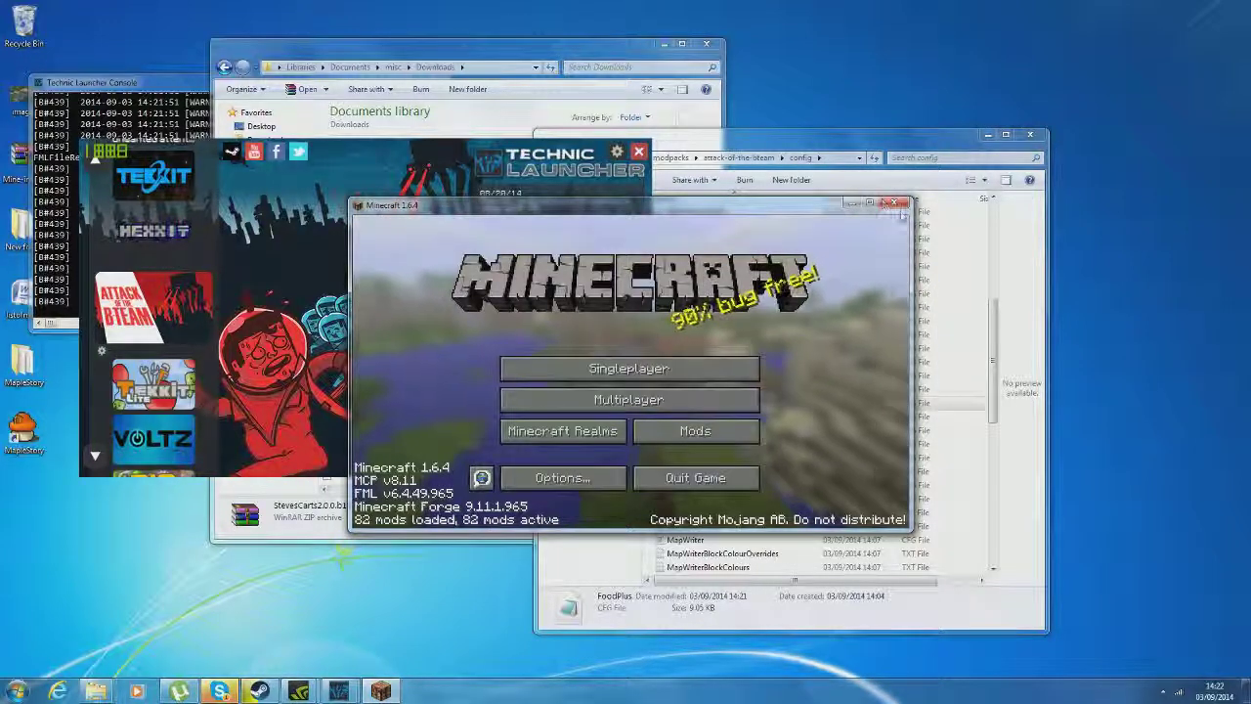